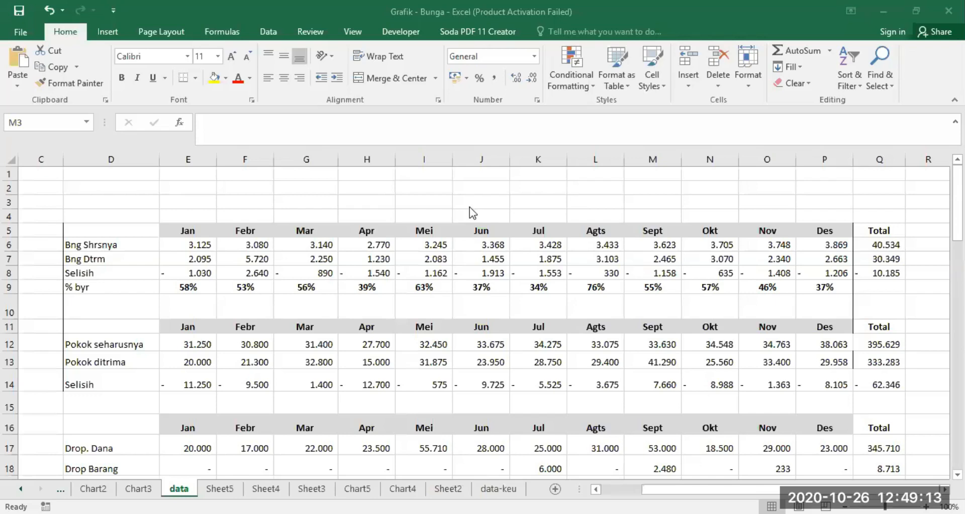
Step: Zoom the data sheet to 120% around the interest table in D5:Q8 and narrow column D
{"action": "left_click", "coordinate": [660, 181]}
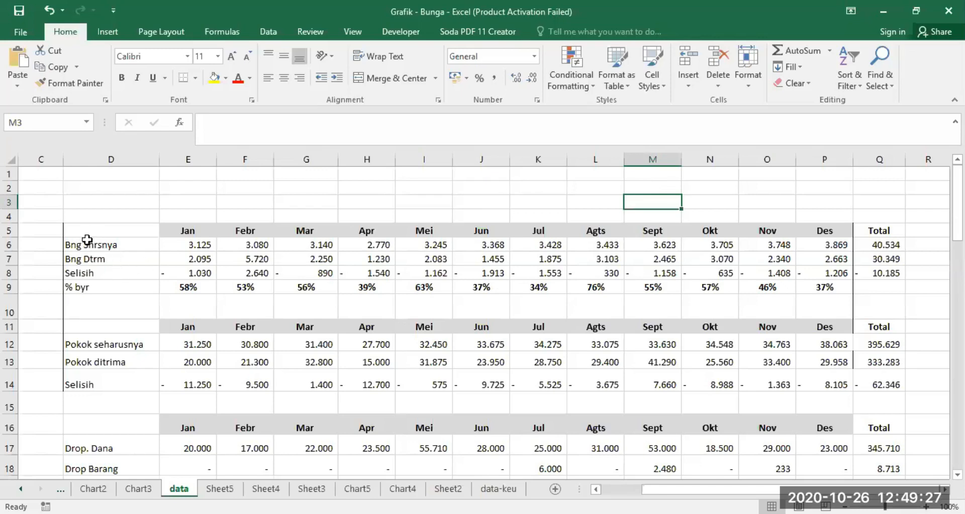
{"action": "left_click_drag", "start_coordinate": [78, 228], "coordinate": [886, 273]}
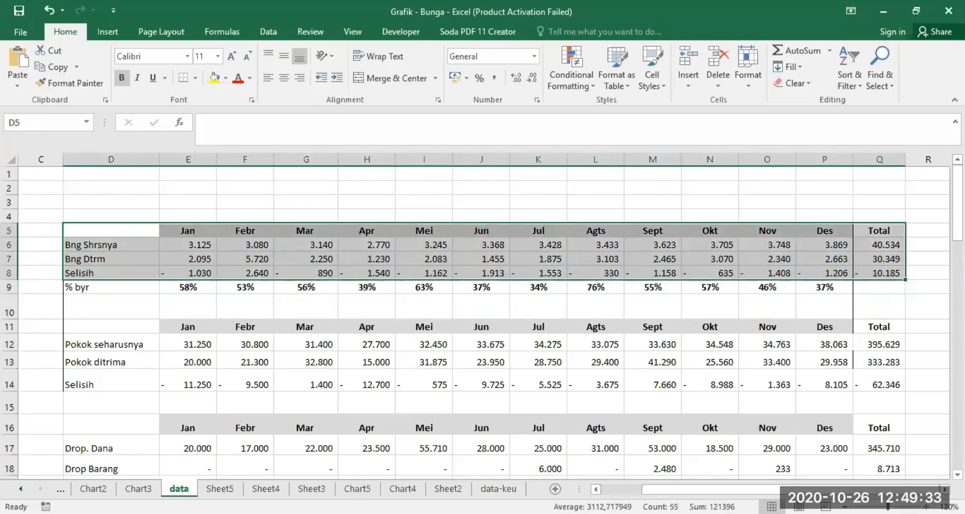
{"action": "scroll", "coordinate": [463, 431], "scroll_direction": "up", "scroll_amount": 2}
{"action": "mouse_move", "coordinate": [696, 489]}
{"action": "left_mouse_down"}
{"action": "mouse_move", "coordinate": [684, 488]}
{"action": "mouse_move", "coordinate": [693, 489]}
{"action": "left_mouse_up"}
{"action": "left_click_drag", "start_coordinate": [139, 160], "coordinate": [113, 160]}
{"action": "left_click", "coordinate": [596, 489]}
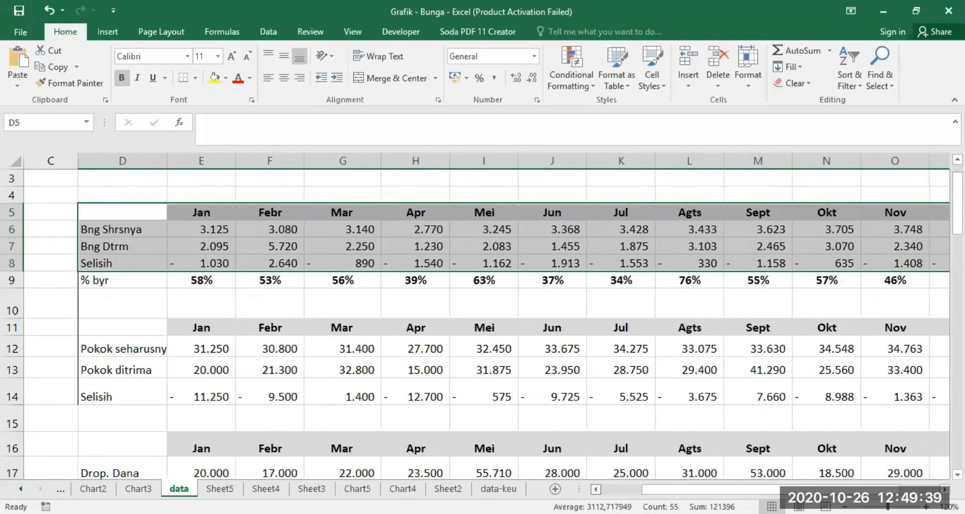
Step: Examine the January entries for Bng Shrsnya and Bng Dtrm and the formula behind Selisih
{"action": "left_click", "coordinate": [118, 231]}
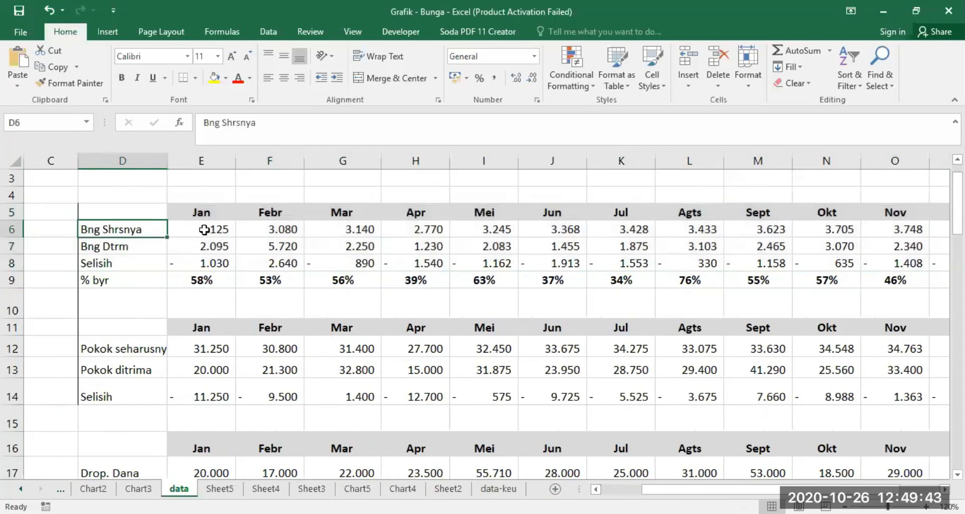
{"action": "left_click", "coordinate": [200, 227]}
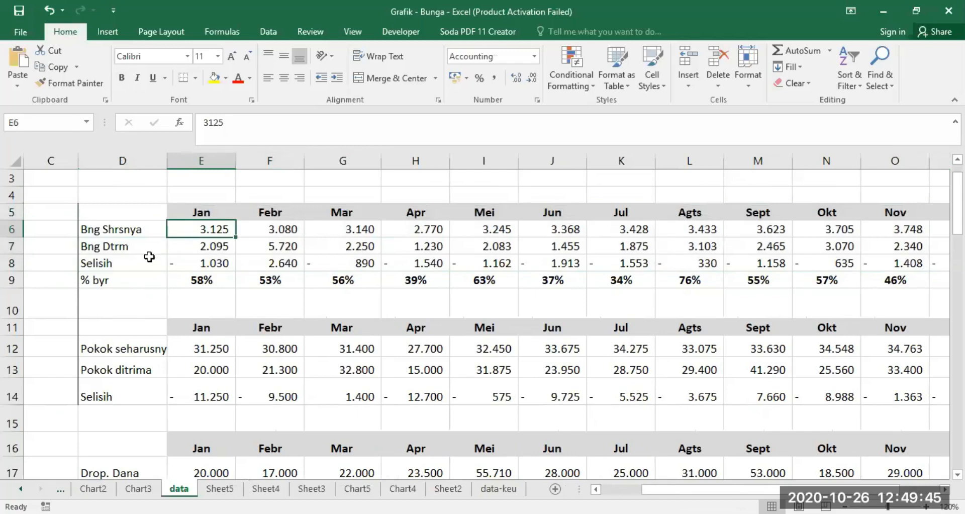
{"action": "left_click", "coordinate": [217, 246]}
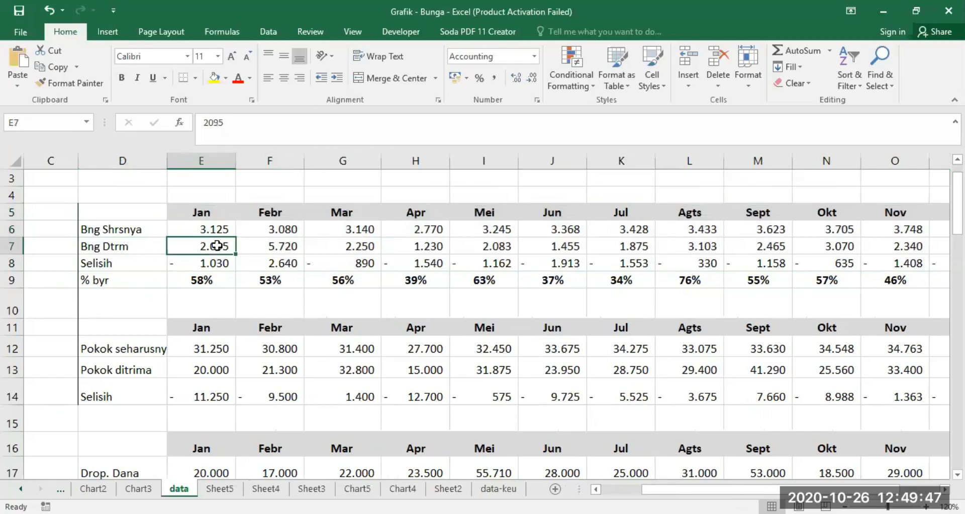
{"action": "left_click", "coordinate": [206, 262]}
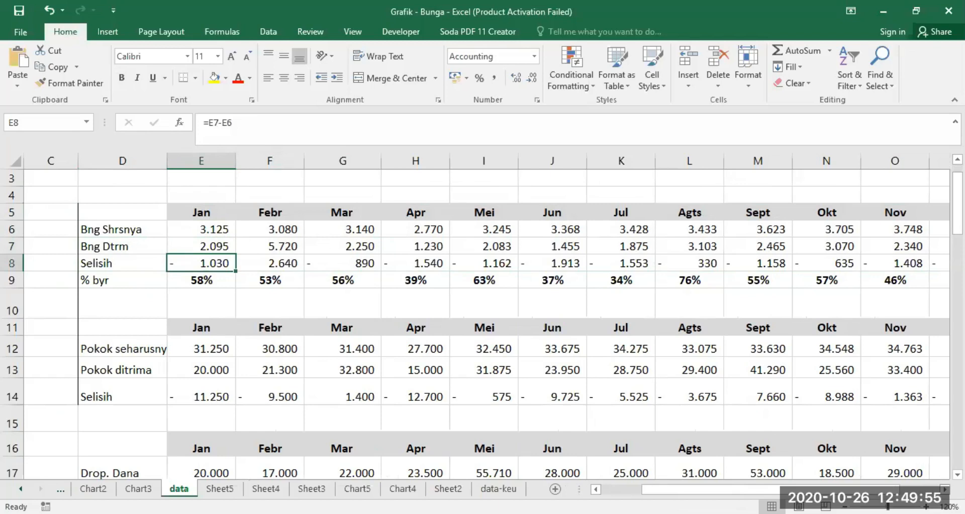
Step: Narrow column D a little more and insert a 3-D Clustered Column chart from D5:P8, excluding the Total column
{"action": "left_click", "coordinate": [944, 489]}
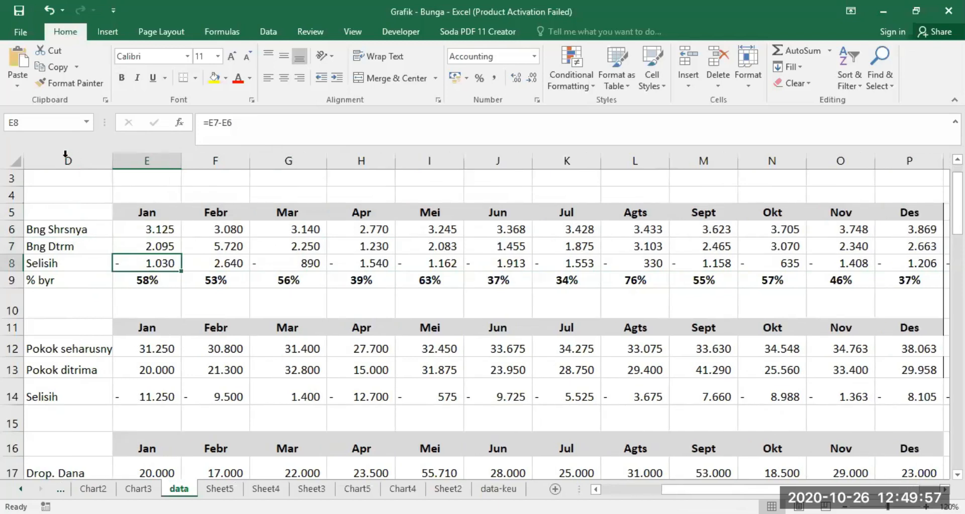
{"action": "left_click_drag", "start_coordinate": [112, 159], "coordinate": [99, 158]}
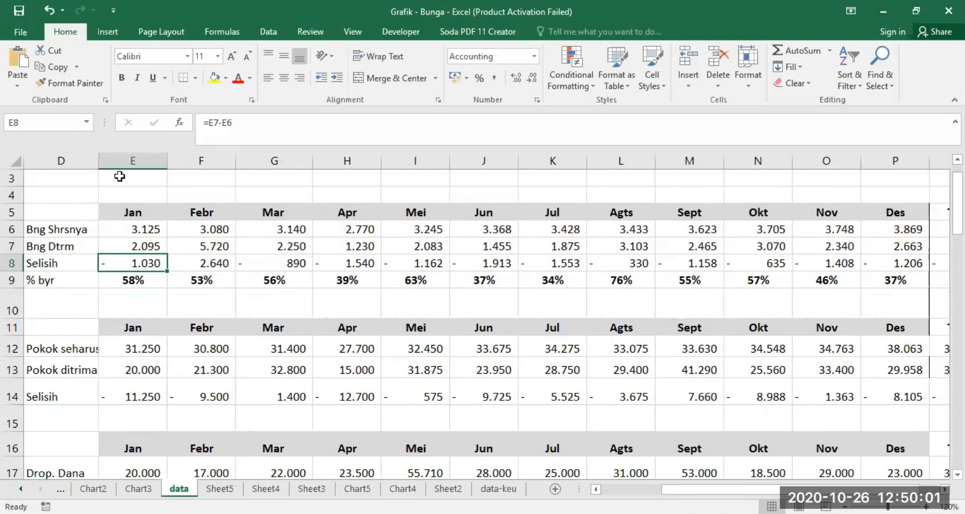
{"action": "left_click_drag", "start_coordinate": [30, 213], "coordinate": [893, 272]}
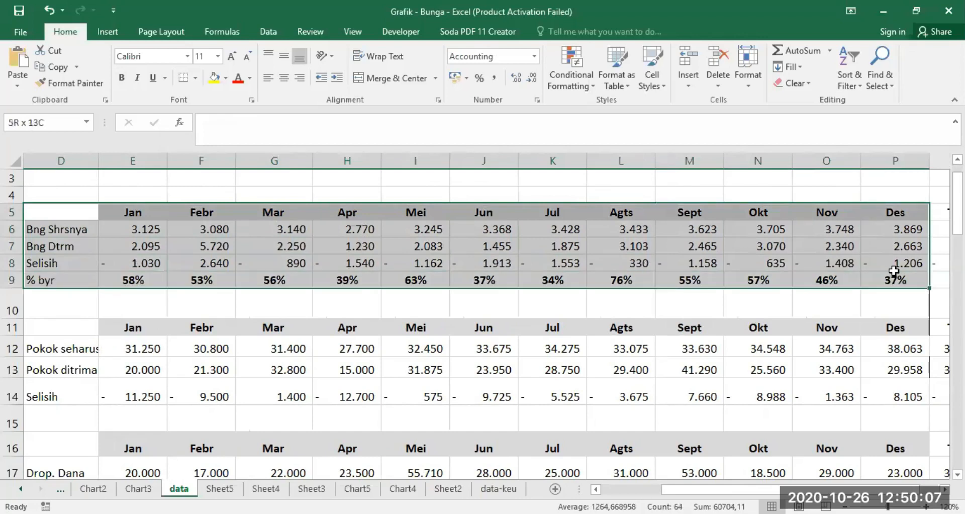
{"action": "left_click_drag", "start_coordinate": [894, 271], "coordinate": [776, 262]}
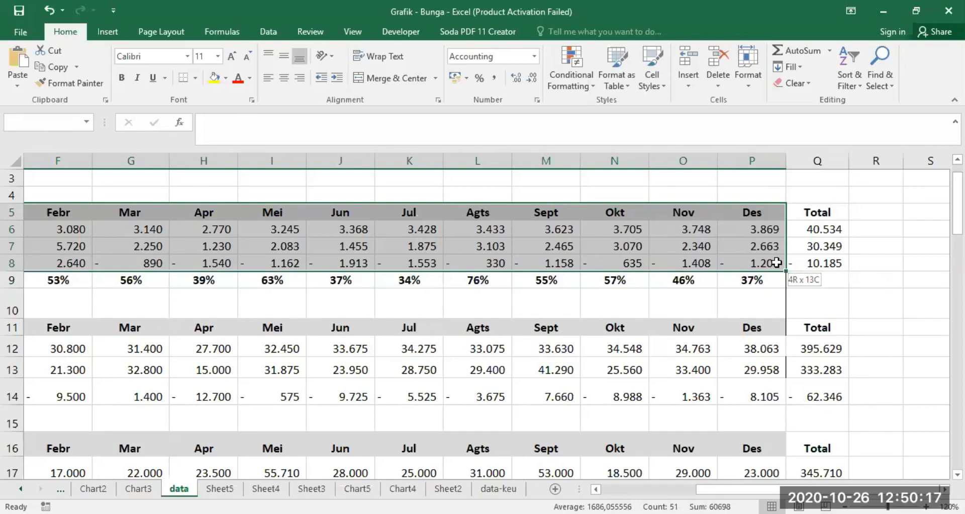
{"action": "left_click_drag", "start_coordinate": [777, 263], "coordinate": [776, 262]}
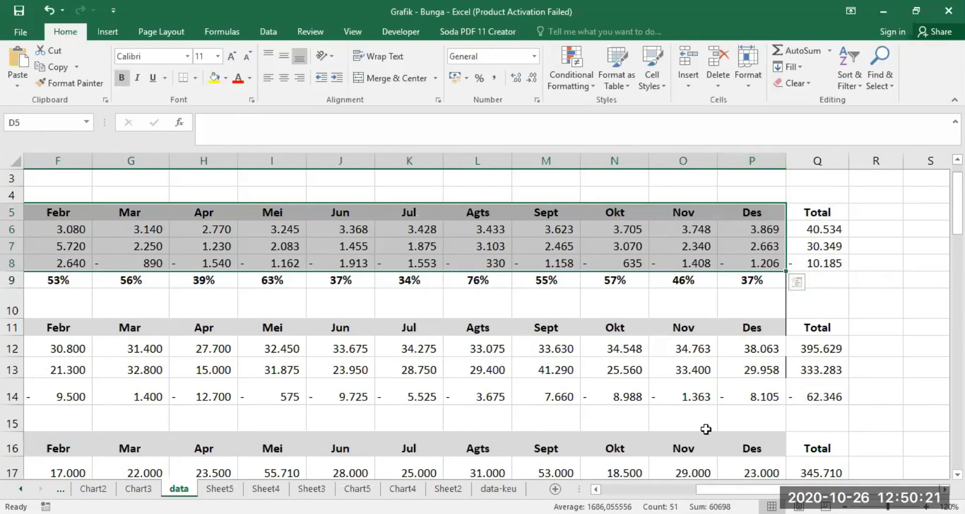
{"action": "scroll", "coordinate": [402, 326], "scroll_direction": "left", "scroll_amount": 3}
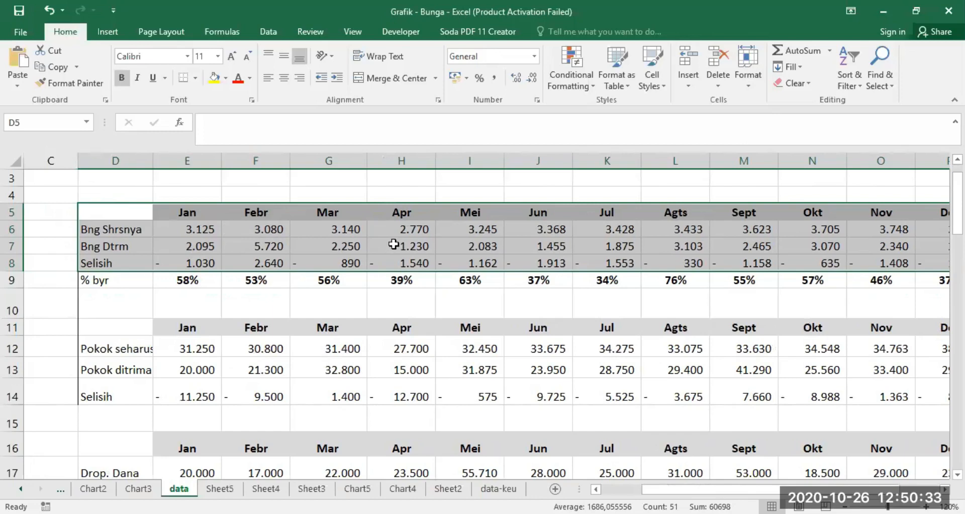
{"action": "left_click", "coordinate": [106, 32]}
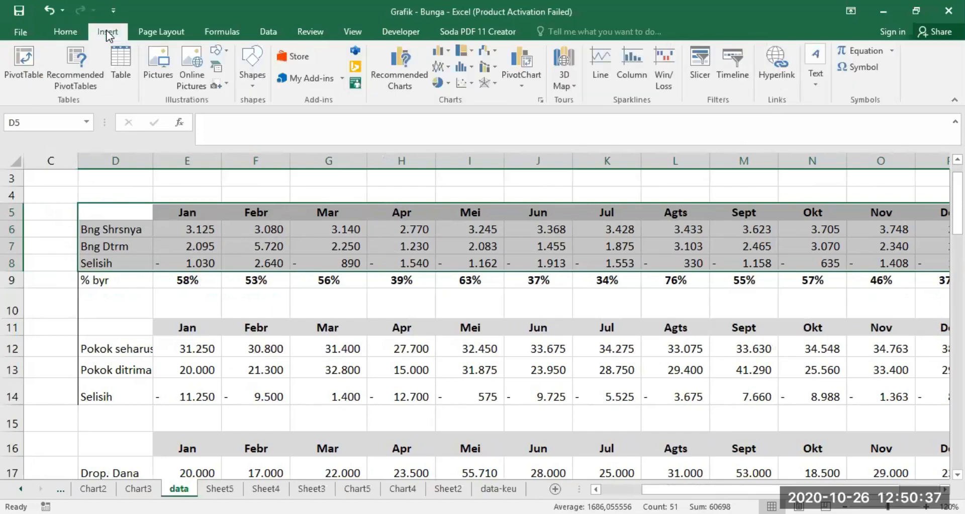
{"action": "left_click", "coordinate": [402, 71]}
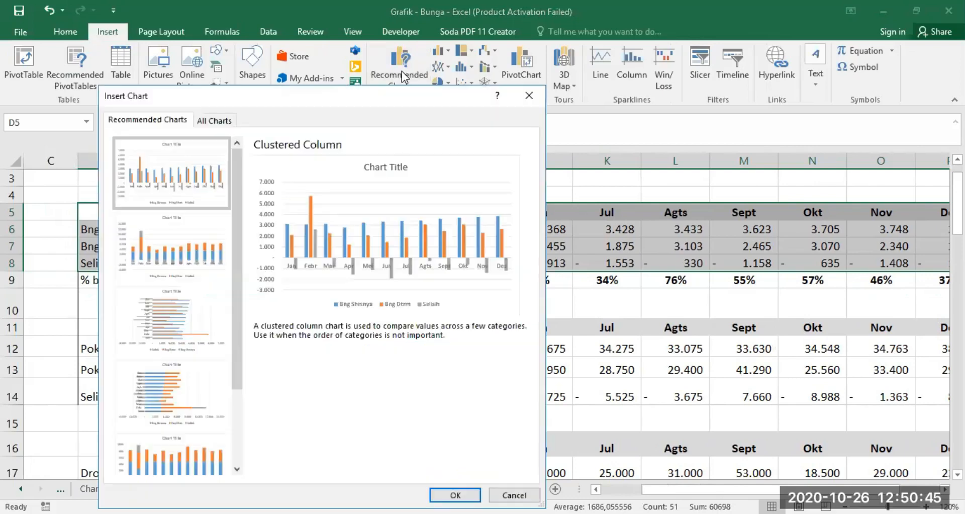
{"action": "left_click", "coordinate": [219, 121]}
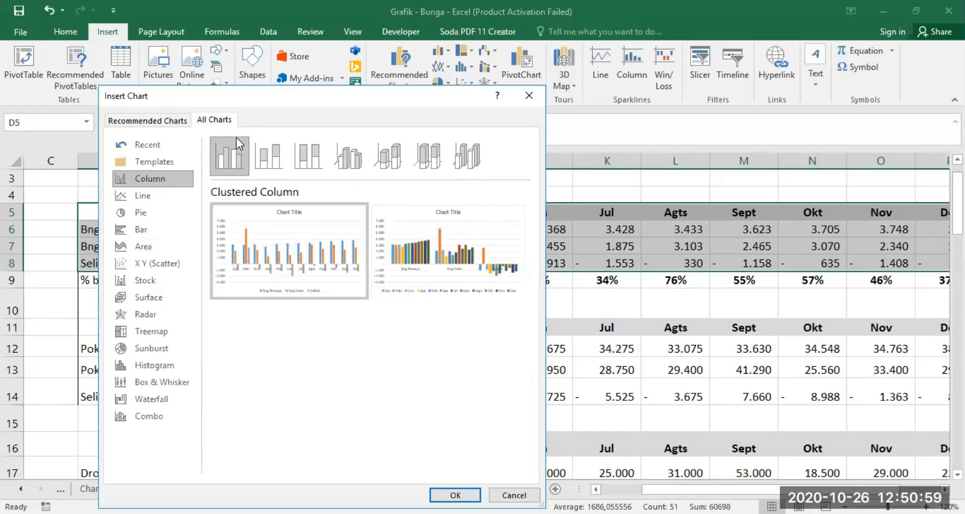
{"action": "mouse_move", "coordinate": [271, 254]}
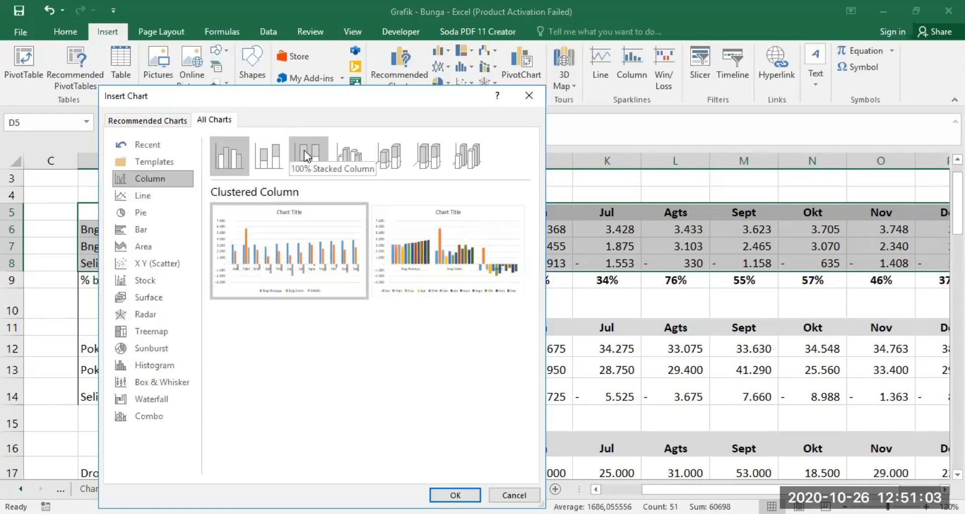
{"action": "mouse_move", "coordinate": [303, 247]}
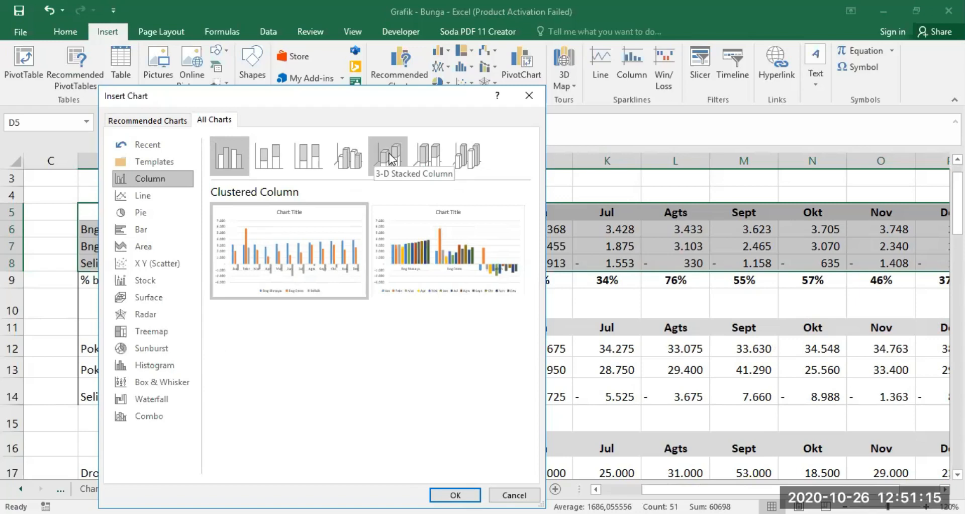
{"action": "left_click", "coordinate": [347, 159]}
{"action": "left_click", "coordinate": [455, 495]}
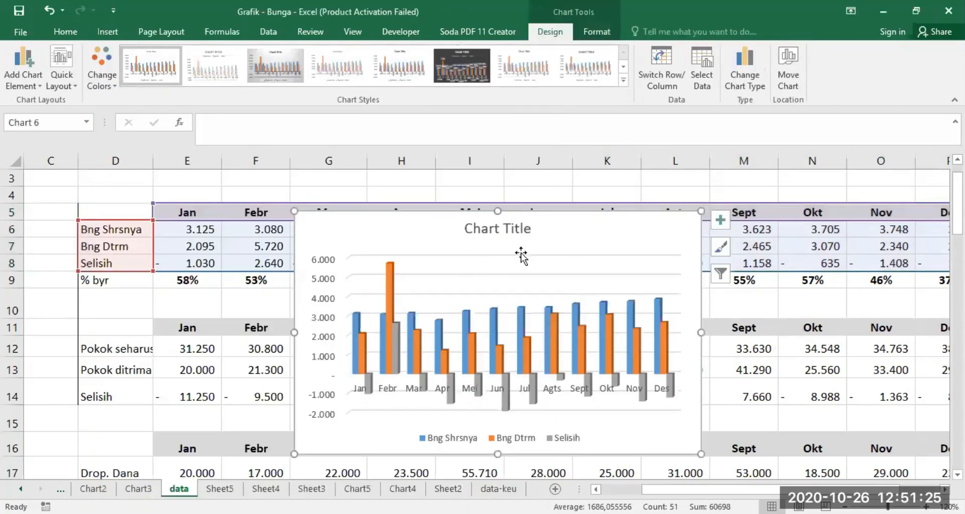
Step: Move the new chart down so it starts just below the % byr row of the first table
{"action": "left_click", "coordinate": [463, 255]}
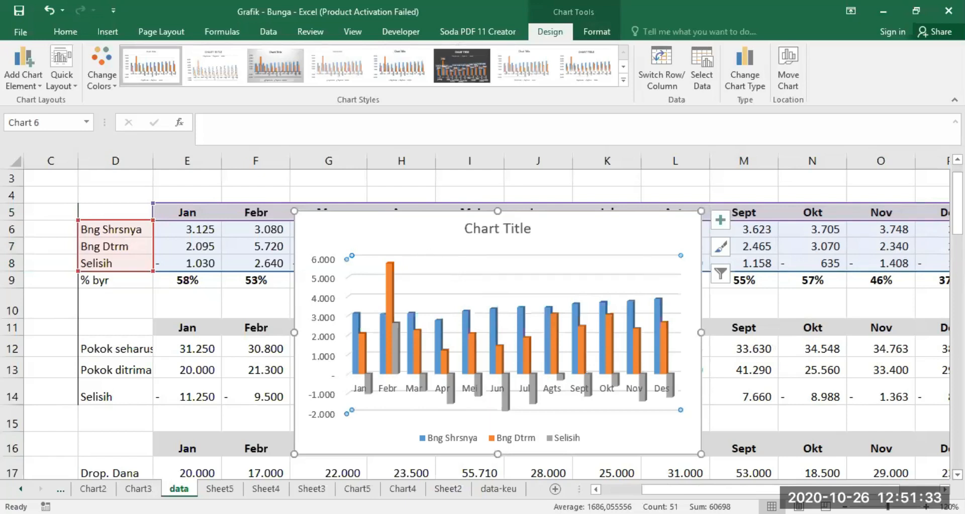
{"action": "left_click", "coordinate": [956, 474]}
{"action": "left_click_drag", "start_coordinate": [426, 196], "coordinate": [409, 276]}
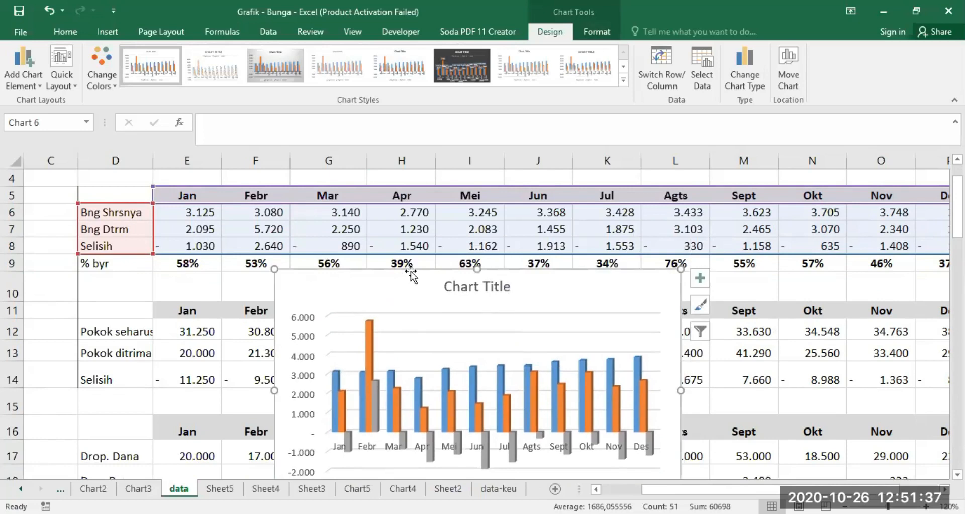
Step: Copy the chart and paste it into Sheet2 at cell D6 using the destination theme
{"action": "right_click", "coordinate": [411, 274]}
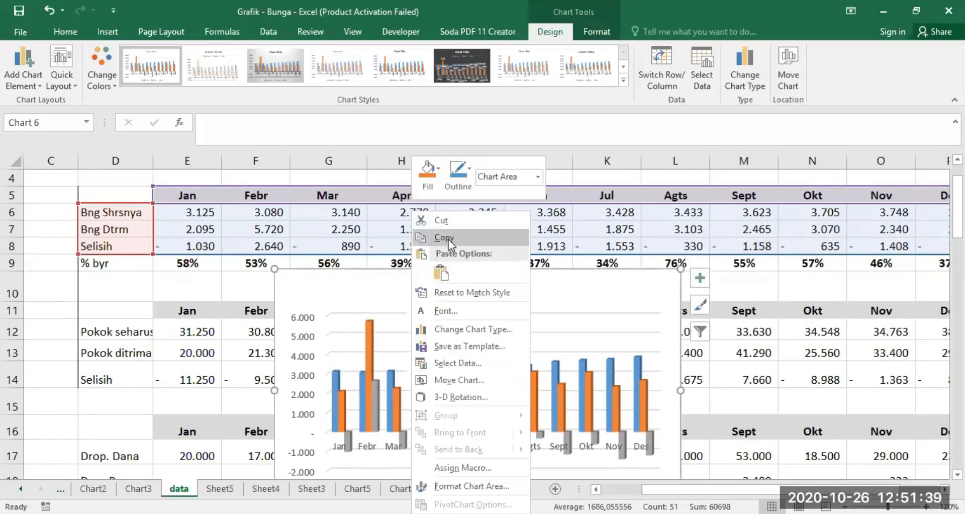
{"action": "left_click", "coordinate": [447, 238]}
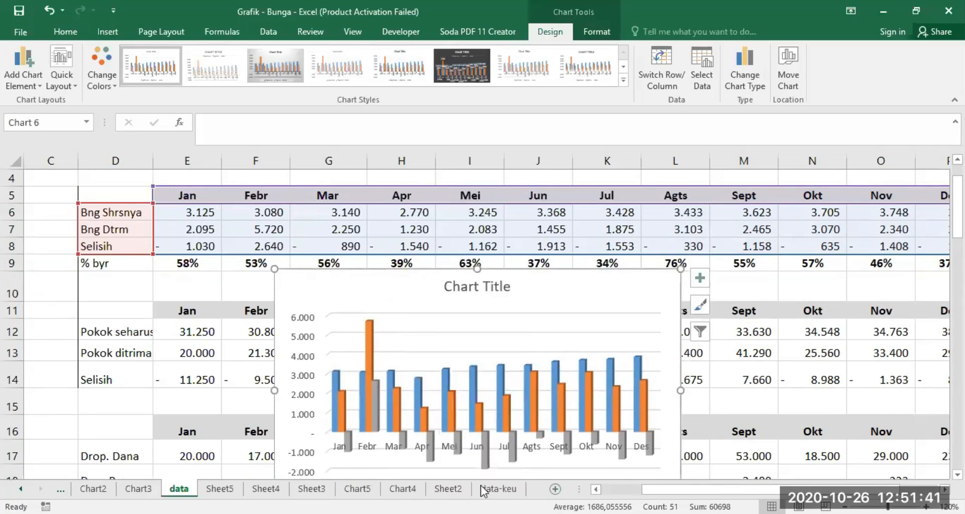
{"action": "left_click", "coordinate": [448, 488]}
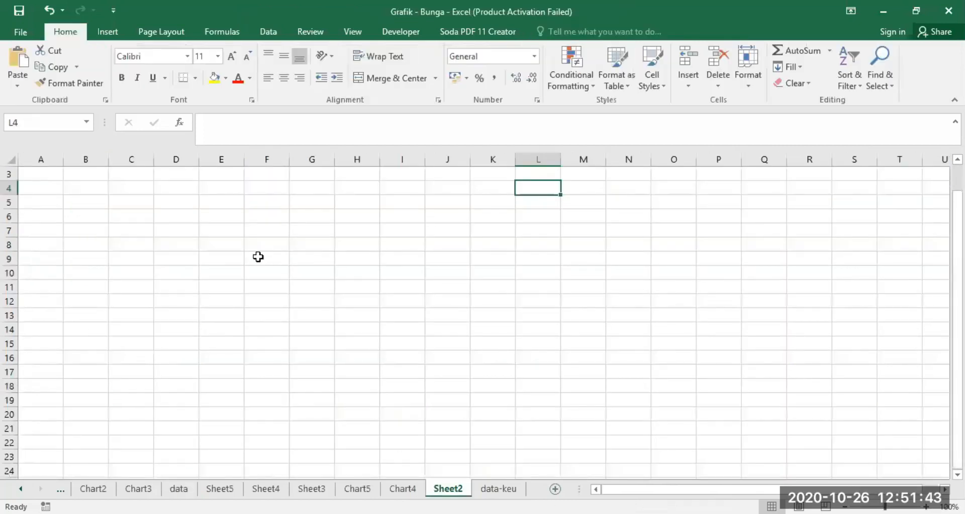
{"action": "left_click", "coordinate": [167, 215]}
{"action": "right_click", "coordinate": [168, 215]}
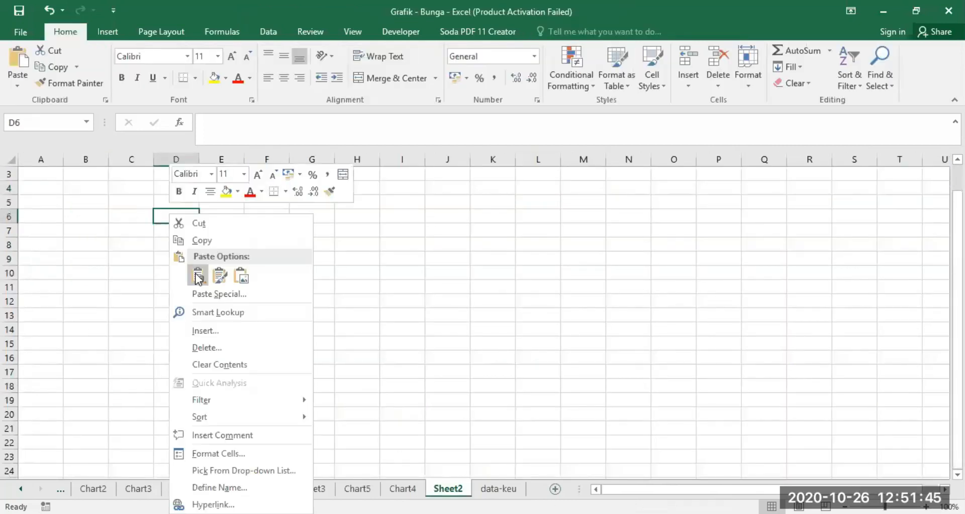
{"action": "left_click", "coordinate": [198, 275]}
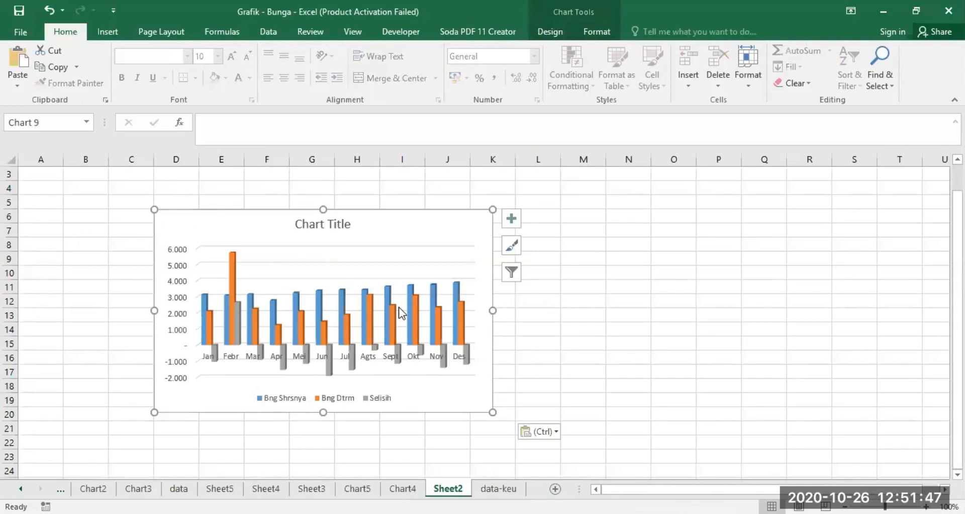
Step: Enlarge the pasted chart on Sheet2 so it extends across to column L and down to row 22
{"action": "left_click", "coordinate": [179, 488]}
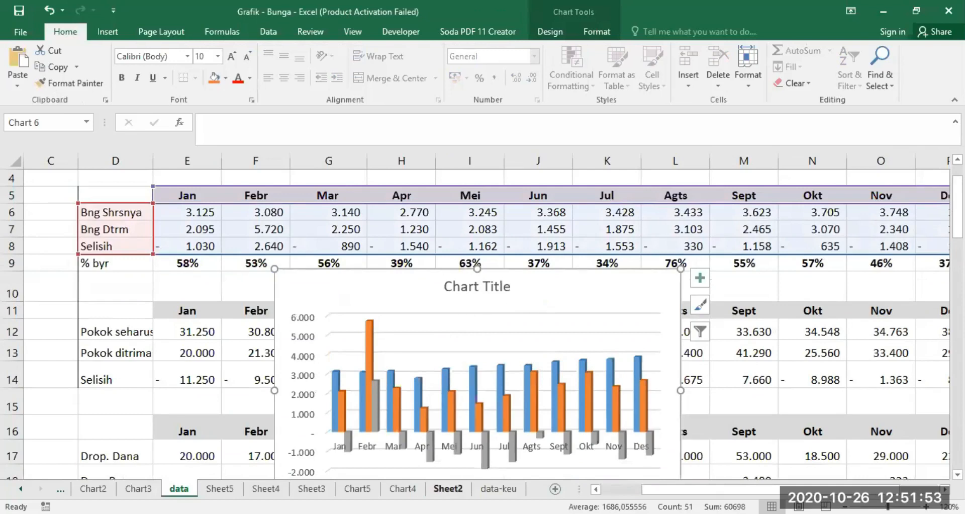
{"action": "left_click", "coordinate": [448, 486]}
{"action": "left_click_drag", "start_coordinate": [493, 310], "coordinate": [551, 309]}
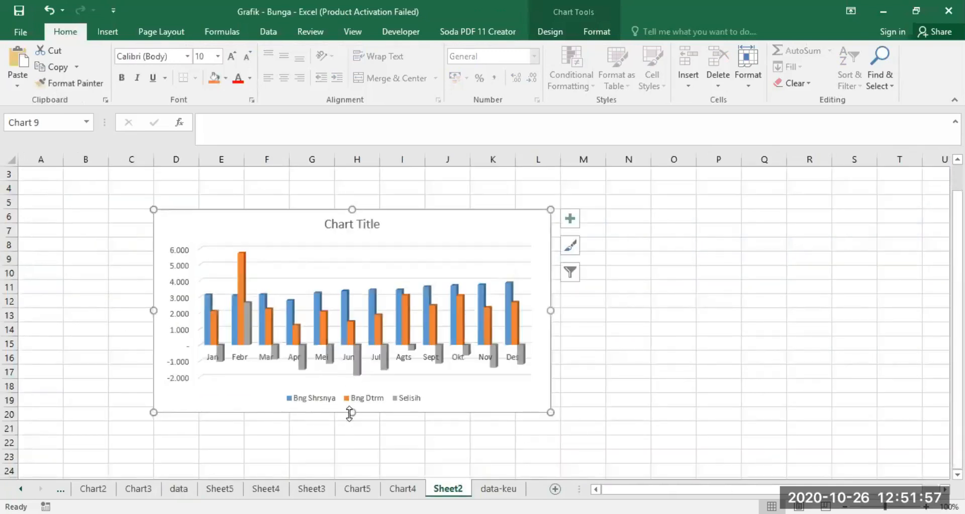
{"action": "left_click_drag", "start_coordinate": [352, 412], "coordinate": [354, 445]}
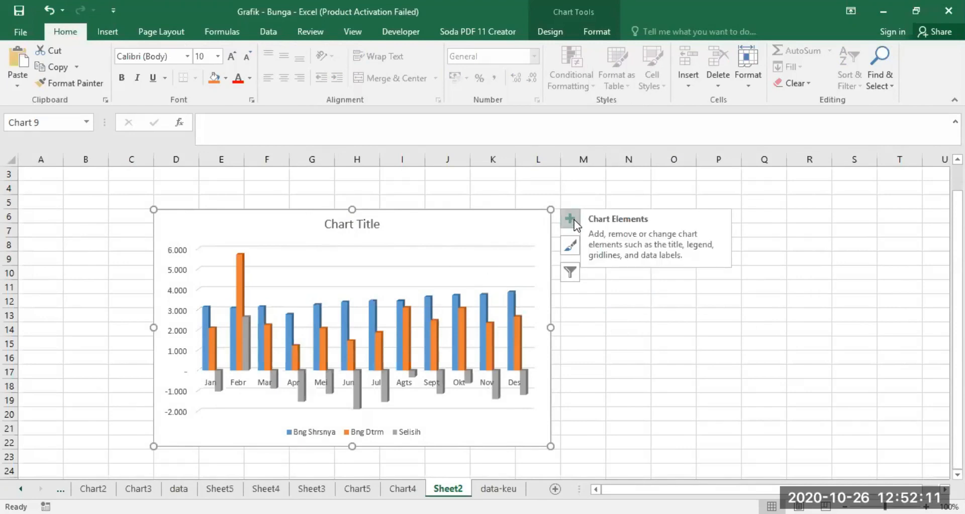
Step: Turn off the Axes element of the Sheet2 chart and widen the chart leftward into column C
{"action": "left_click", "coordinate": [707, 341]}
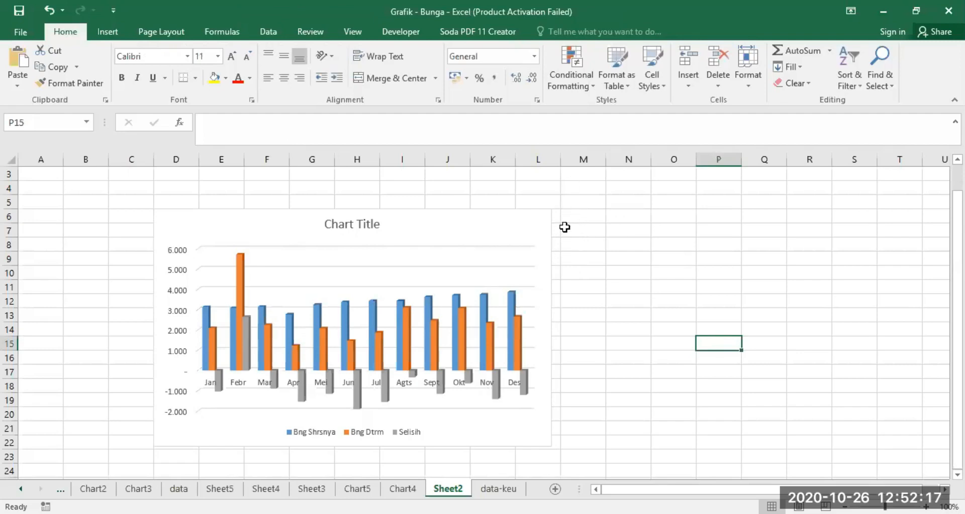
{"action": "left_click", "coordinate": [447, 252]}
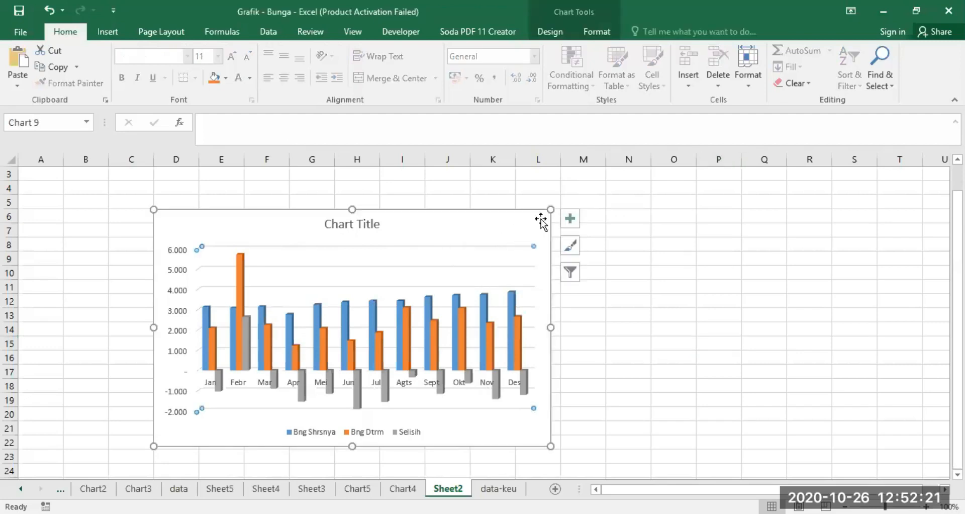
{"action": "left_click", "coordinate": [570, 220]}
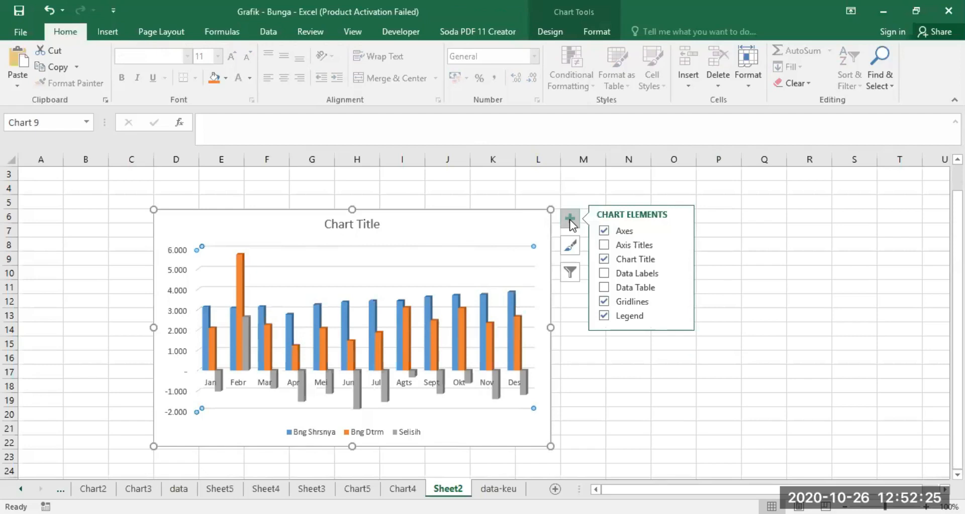
{"action": "left_click", "coordinate": [603, 231]}
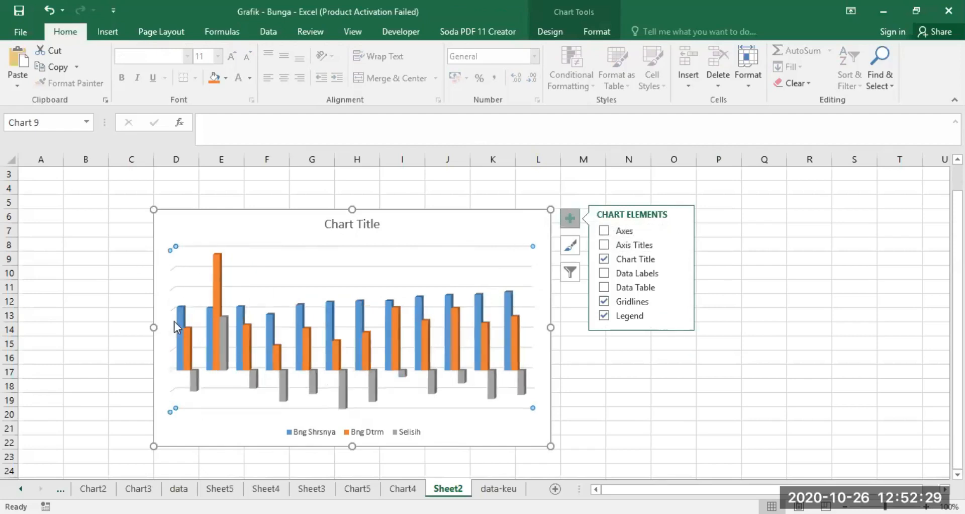
{"action": "mouse_move", "coordinate": [219, 302]}
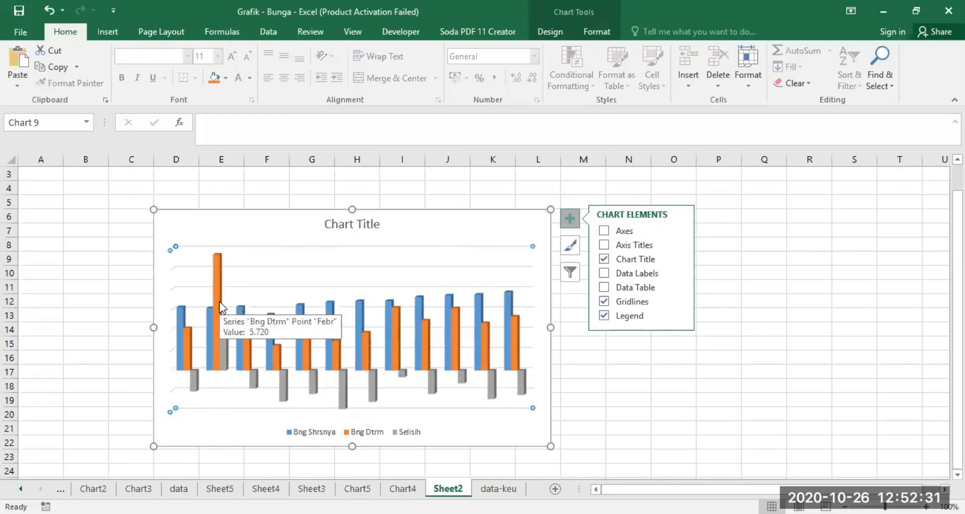
{"action": "left_click_drag", "start_coordinate": [154, 327], "coordinate": [129, 328]}
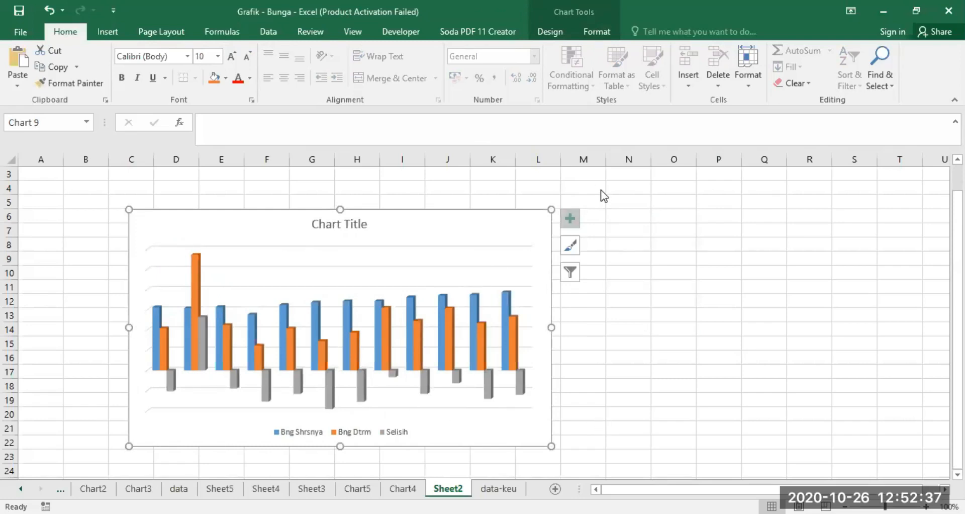
Step: Try axis titles on the Sheet2 chart and try hiding its chart title, restoring both elements to their original state
{"action": "left_click", "coordinate": [570, 218]}
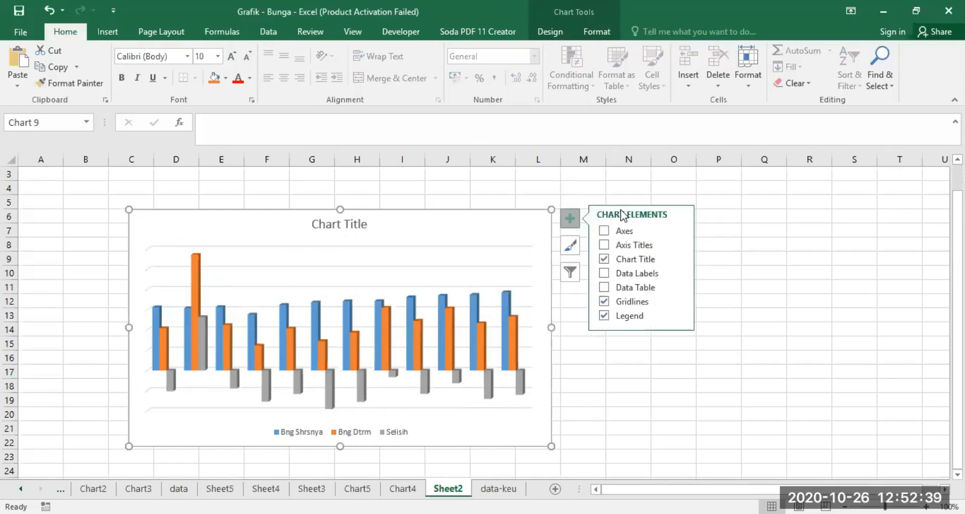
{"action": "left_click", "coordinate": [604, 244]}
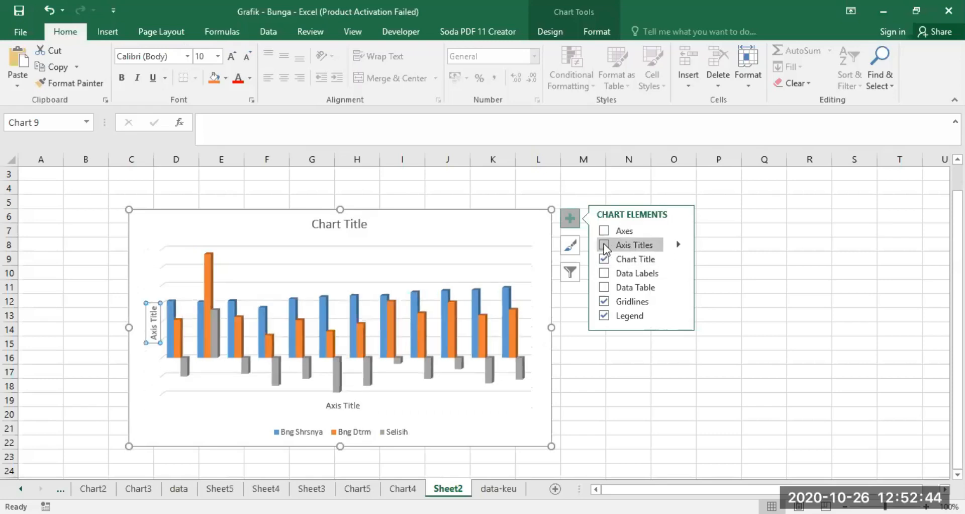
{"action": "left_click", "coordinate": [153, 310]}
{"action": "double_click", "coordinate": [154, 311]}
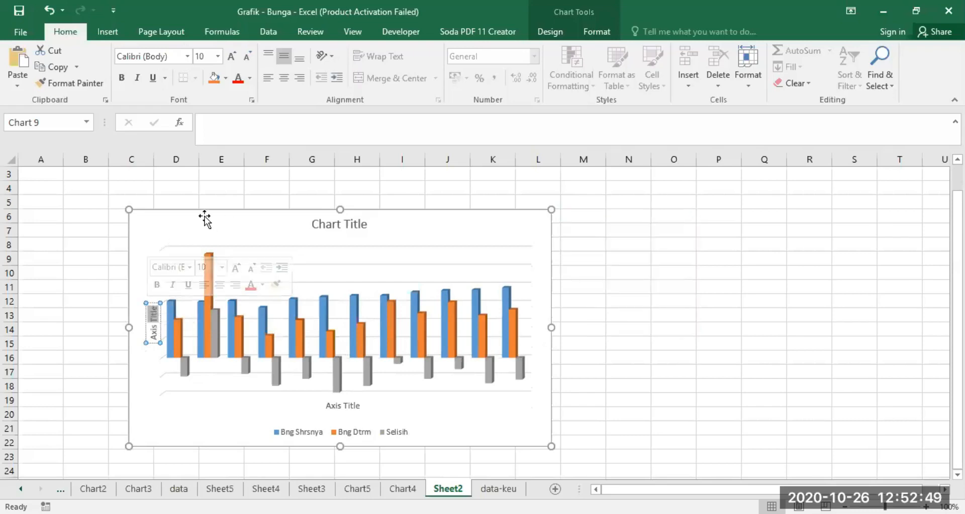
{"action": "left_click", "coordinate": [517, 229]}
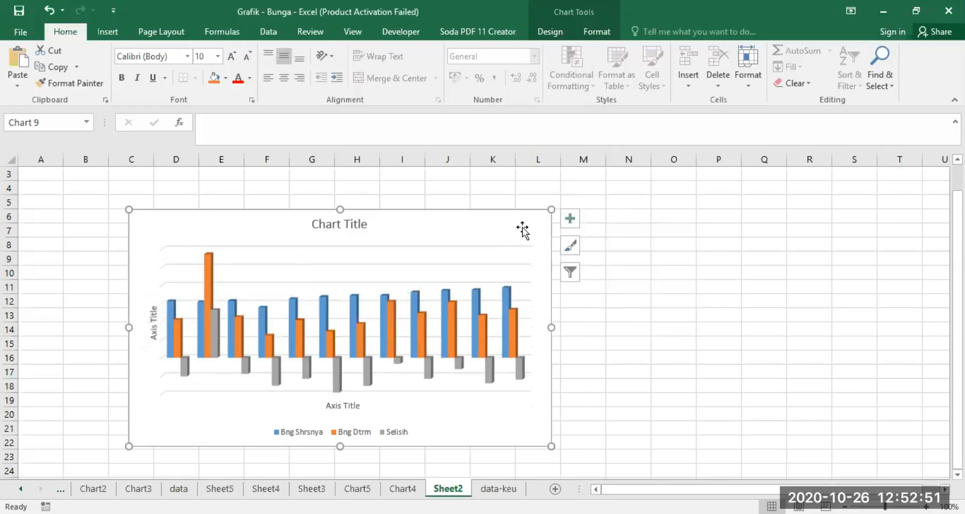
{"action": "left_click", "coordinate": [569, 219]}
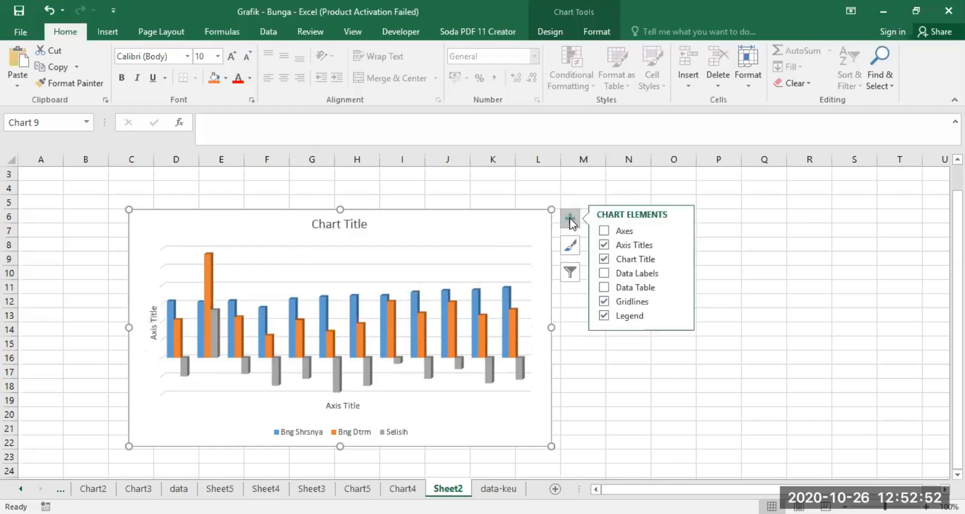
{"action": "left_click", "coordinate": [602, 245]}
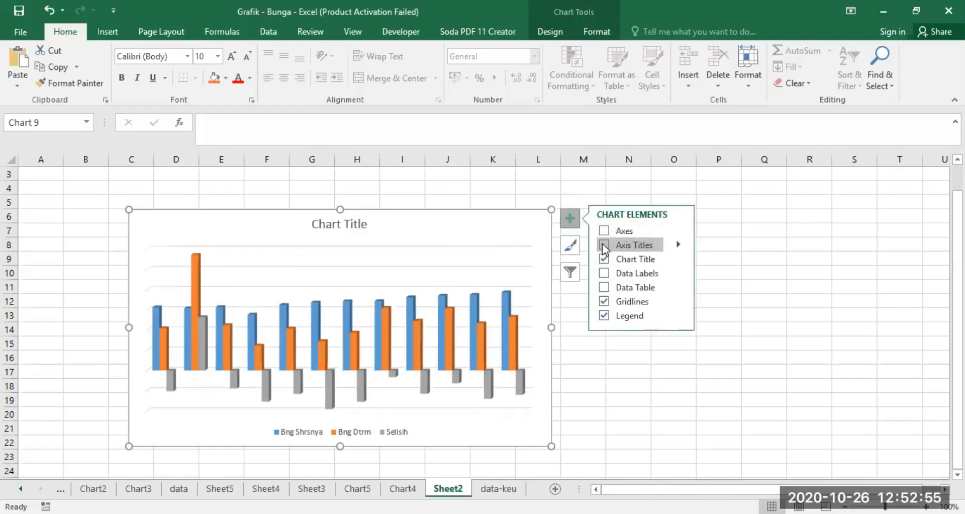
{"action": "left_click", "coordinate": [602, 258]}
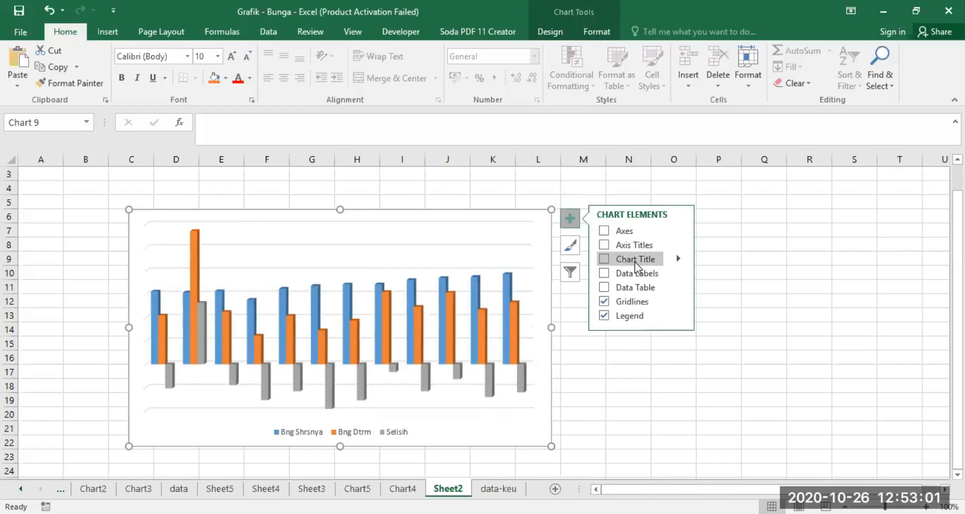
{"action": "left_click", "coordinate": [604, 259]}
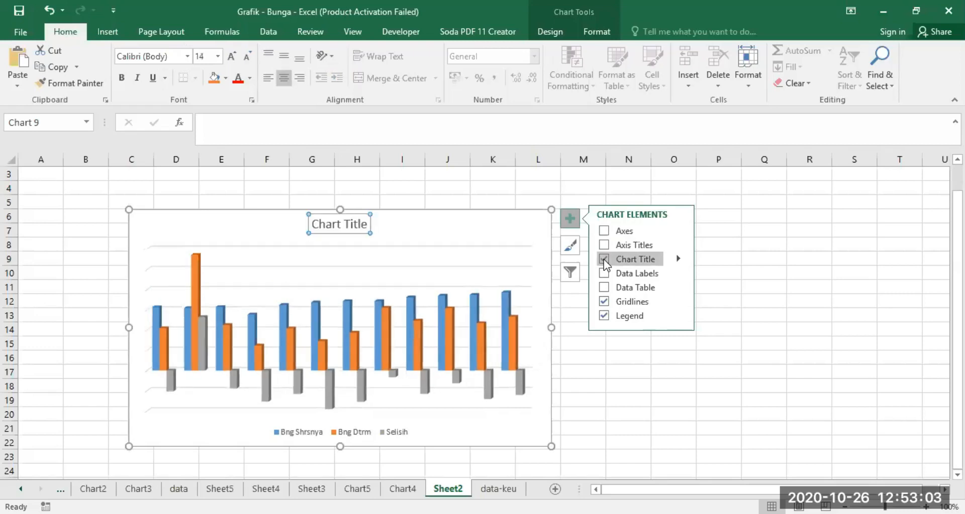
Step: Replace the chart's placeholder title text with "Perbandingan BYD dengan BYS"
{"action": "left_click", "coordinate": [317, 223]}
{"action": "key", "text": "Delete"}
{"action": "key", "text": "Delete"}
{"action": "key", "text": "Delete"}
{"action": "key", "text": "Delete"}
{"action": "key", "text": "Delete"}
{"action": "key", "text": "Delete"}
{"action": "key", "text": "Delete"}
{"action": "key", "text": "Delete"}
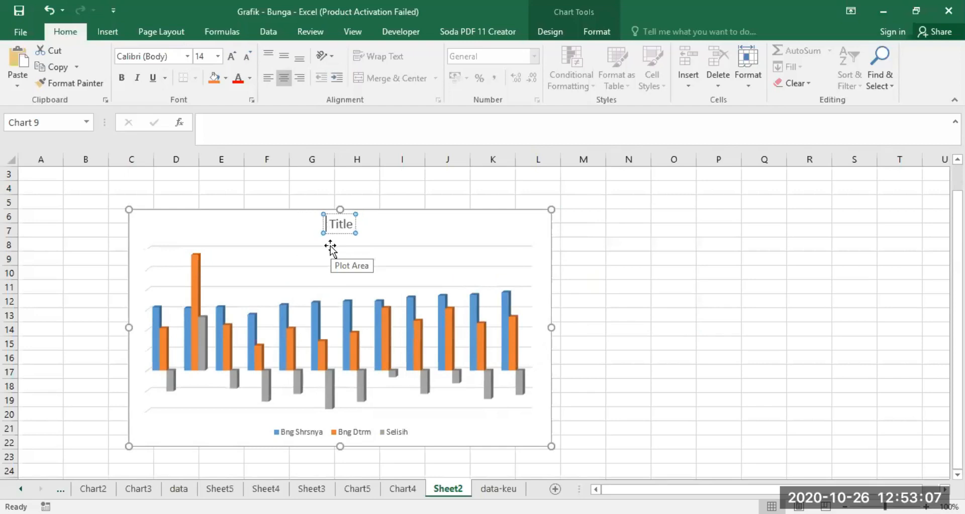
{"action": "key", "text": "Delete"}
{"action": "key", "text": "Delete"}
{"action": "key", "text": "Delete"}
{"action": "type", "text": "P"}
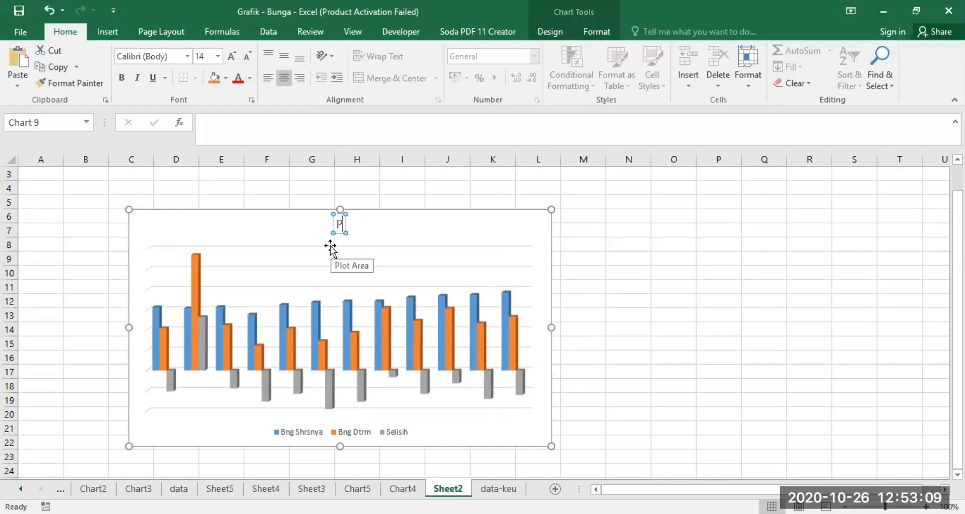
{"action": "type", "text": "erbandingan Re"}
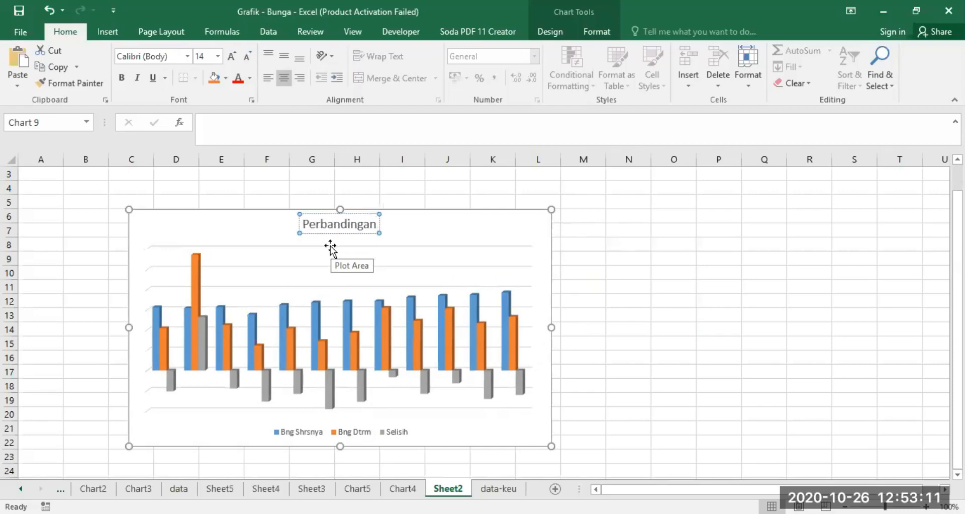
{"action": "key", "text": "BackSpace"}
{"action": "key", "text": "BackSpace"}
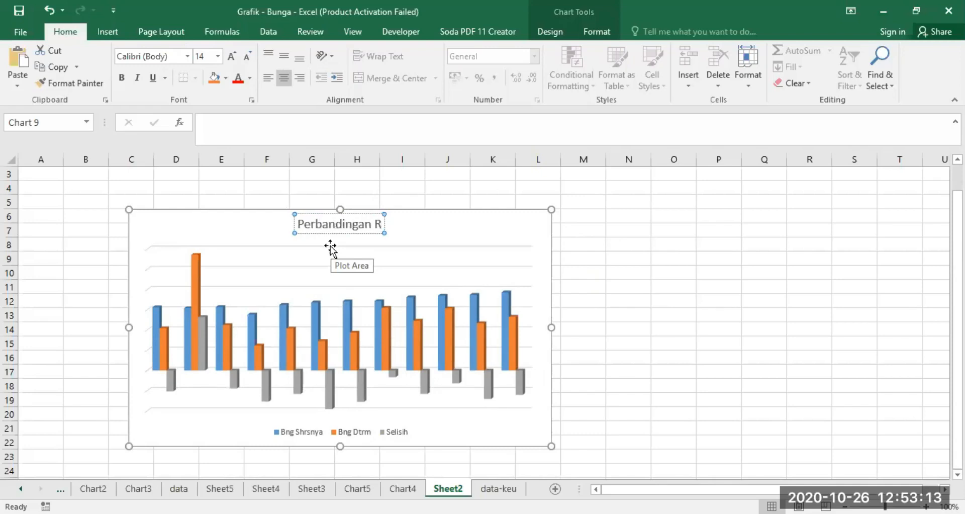
{"action": "type", "text": "BYD den"}
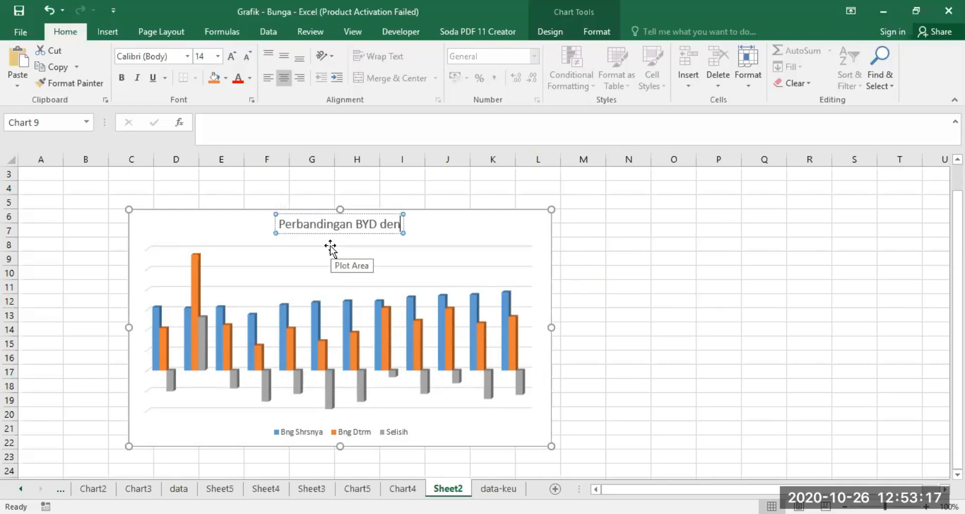
{"action": "type", "text": "gan BYS"}
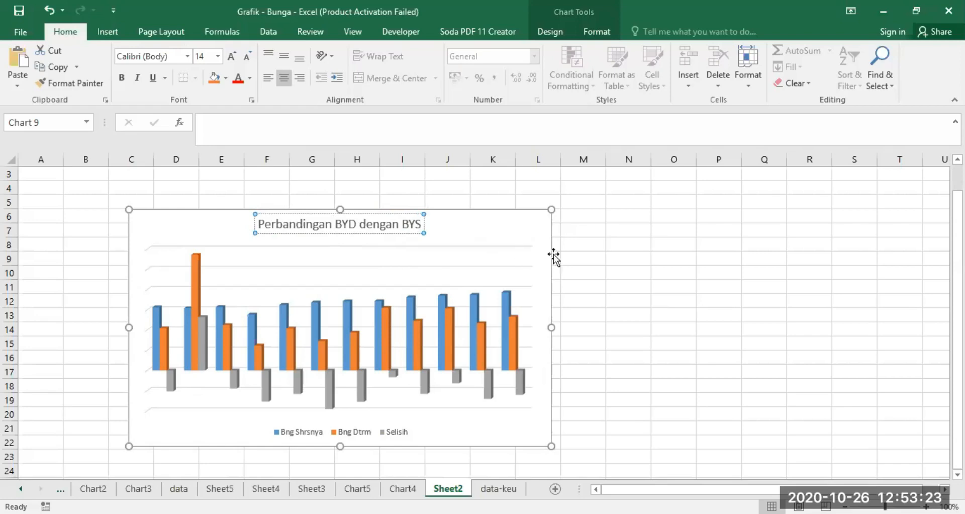
{"action": "left_click", "coordinate": [603, 232]}
Step: Add a data table to the Sheet2 chart
{"action": "left_click", "coordinate": [540, 223]}
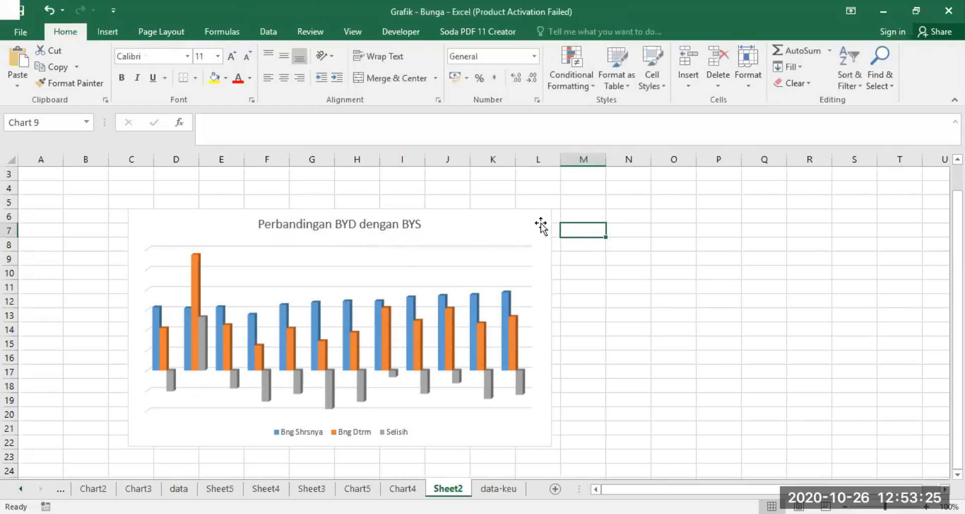
{"action": "left_click", "coordinate": [574, 218]}
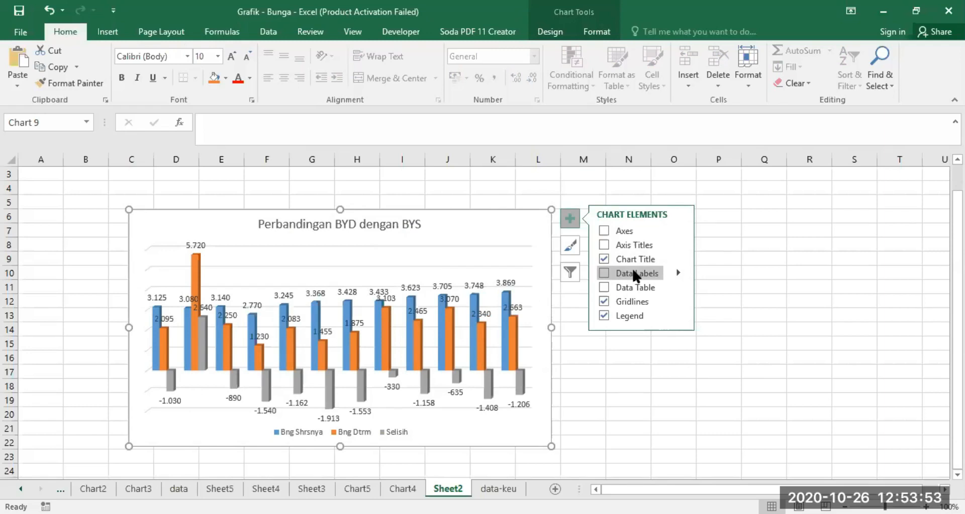
{"action": "left_click", "coordinate": [605, 287]}
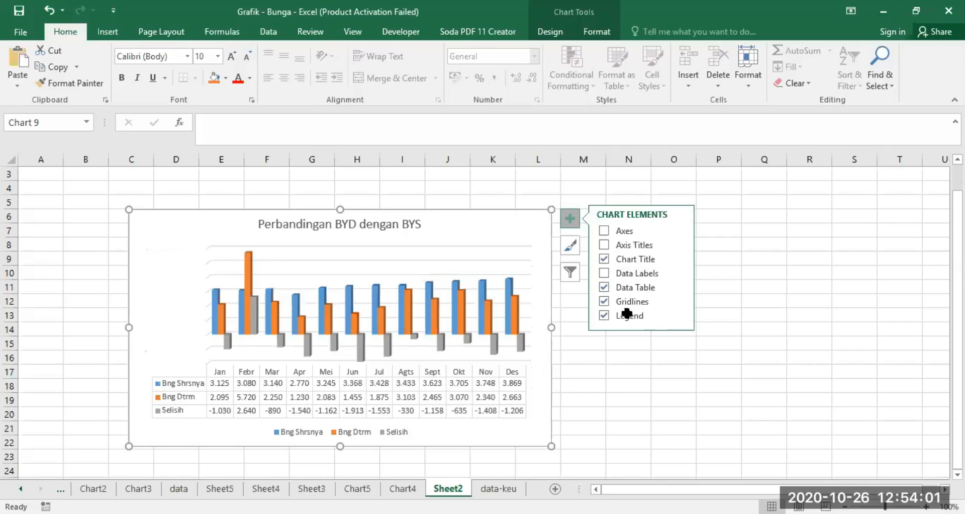
Step: Try the data table with the No Legend Keys option and restore it to With Legend Keys
{"action": "left_click", "coordinate": [677, 286]}
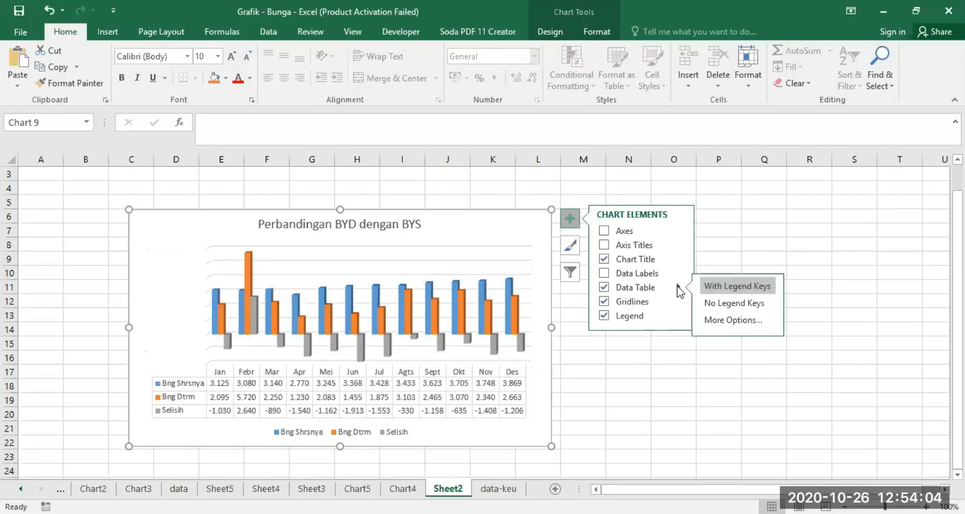
{"action": "left_click", "coordinate": [728, 302]}
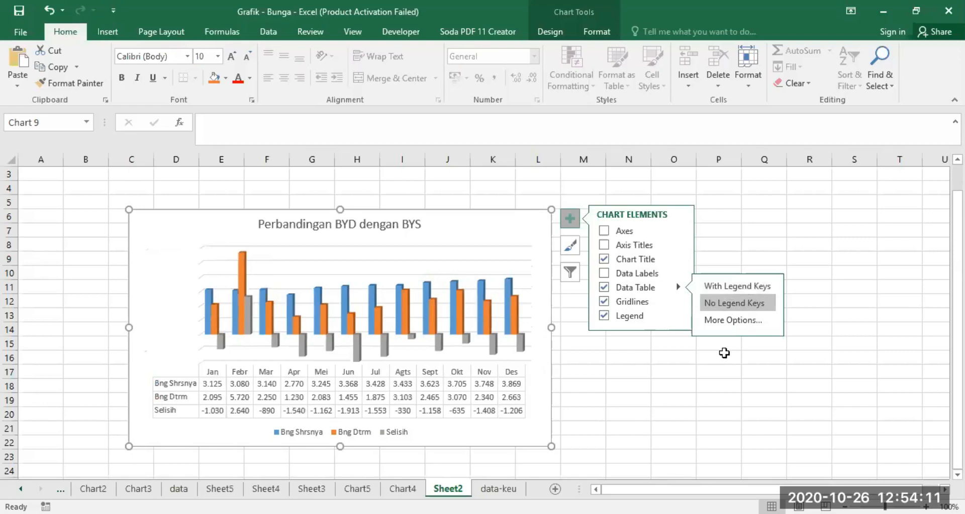
{"action": "left_click", "coordinate": [616, 286]}
{"action": "left_click", "coordinate": [633, 287]}
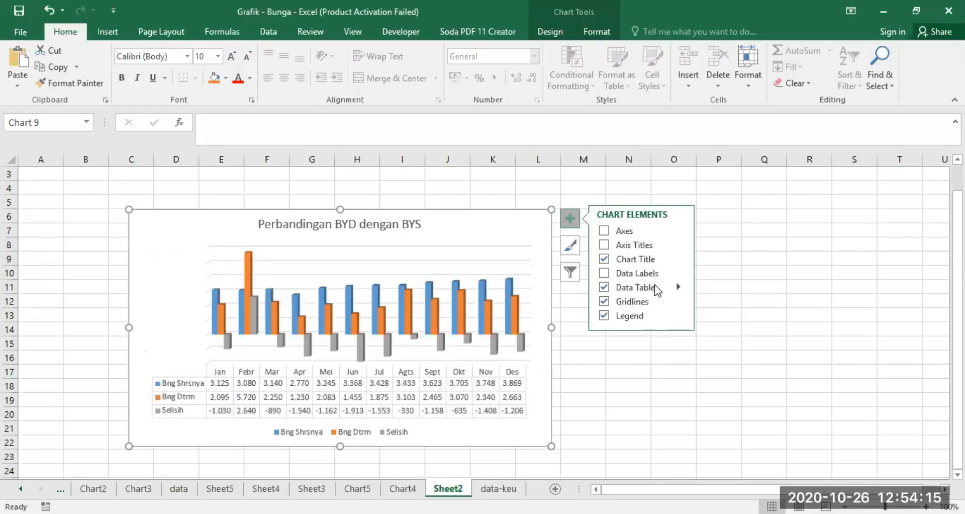
{"action": "mouse_move", "coordinate": [676, 289]}
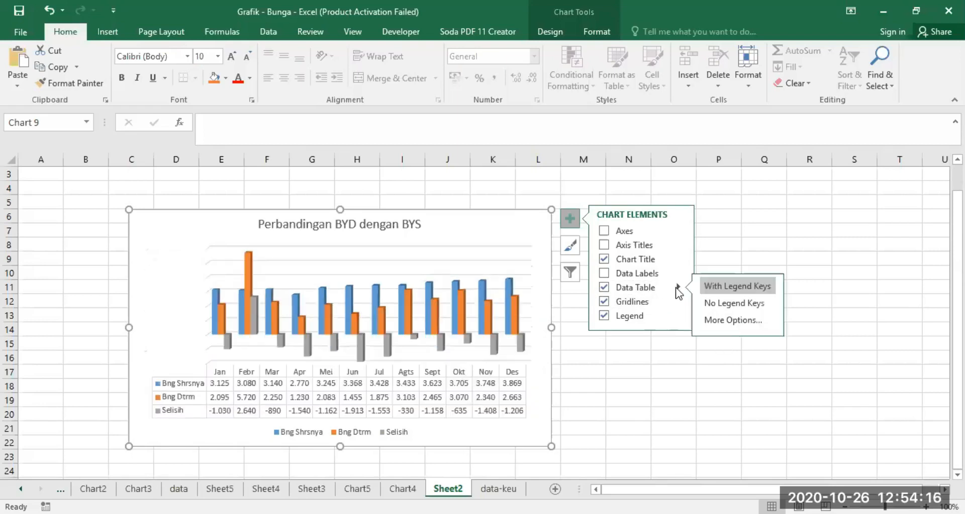
{"action": "left_click", "coordinate": [732, 300]}
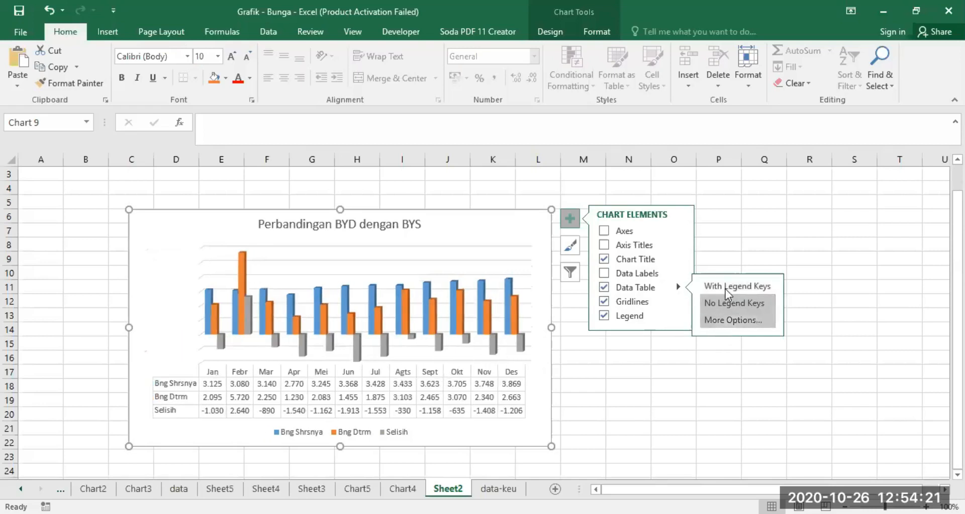
{"action": "left_click", "coordinate": [715, 285]}
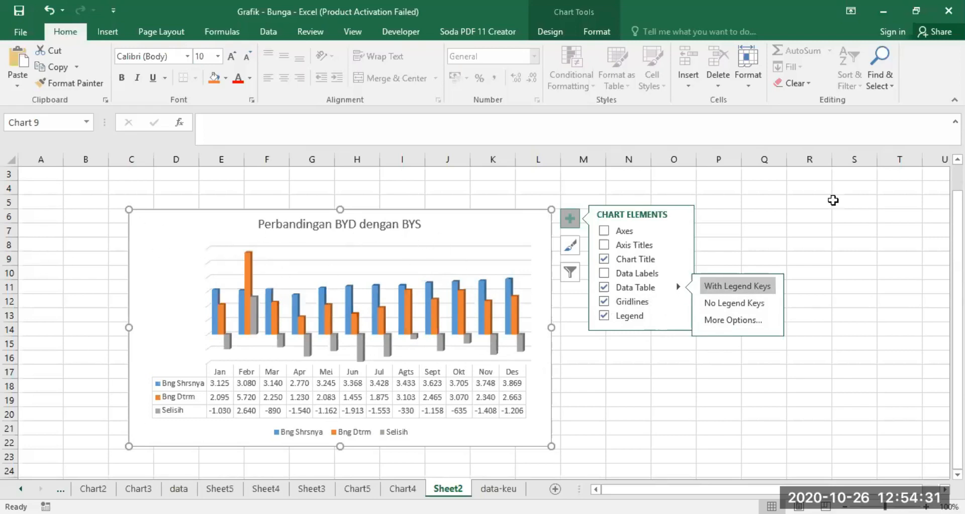
Step: Switch the chart's gridlines off and on twice to compare both looks, leaving them on
{"action": "left_click", "coordinate": [605, 301]}
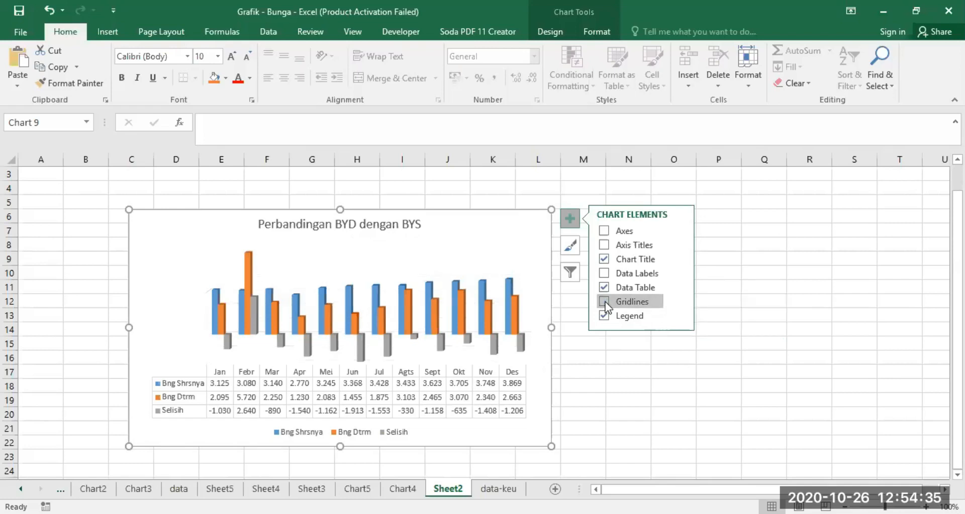
{"action": "left_click", "coordinate": [605, 302]}
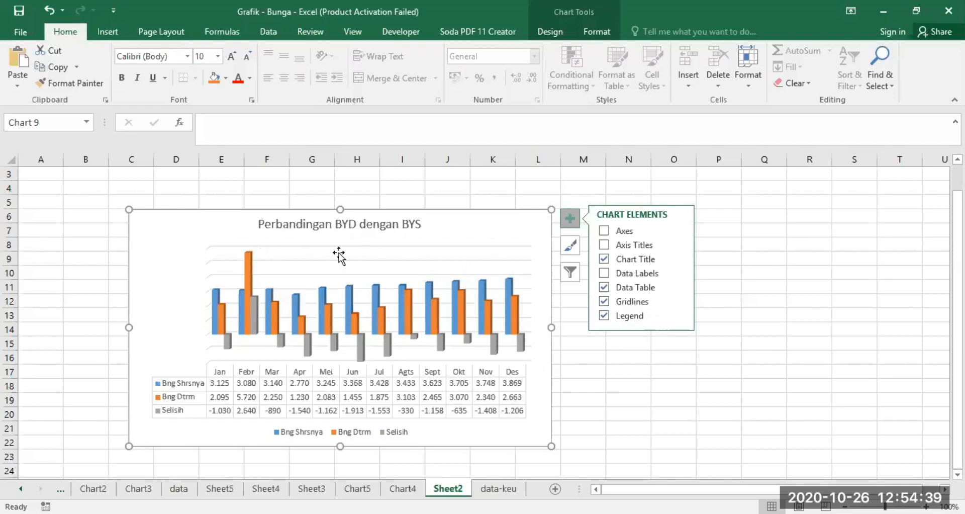
{"action": "left_click", "coordinate": [603, 301]}
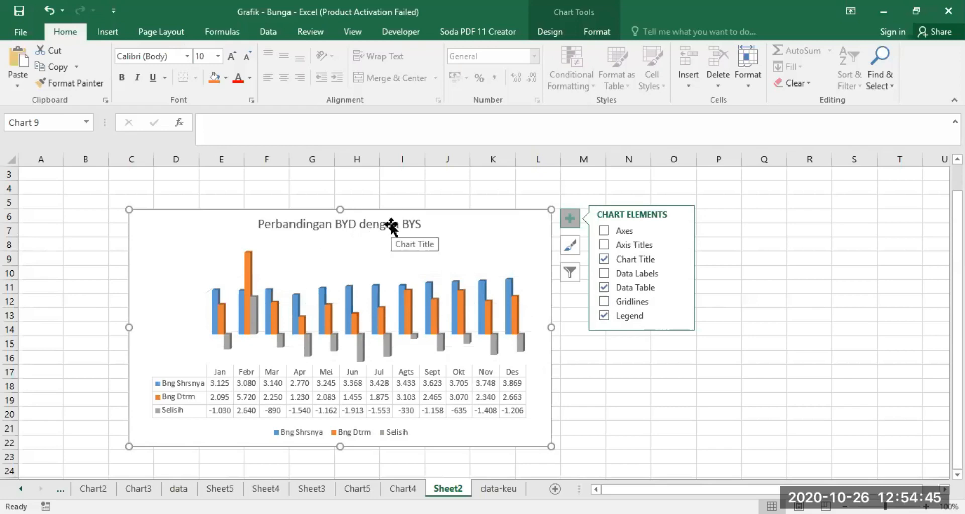
{"action": "left_click", "coordinate": [602, 301]}
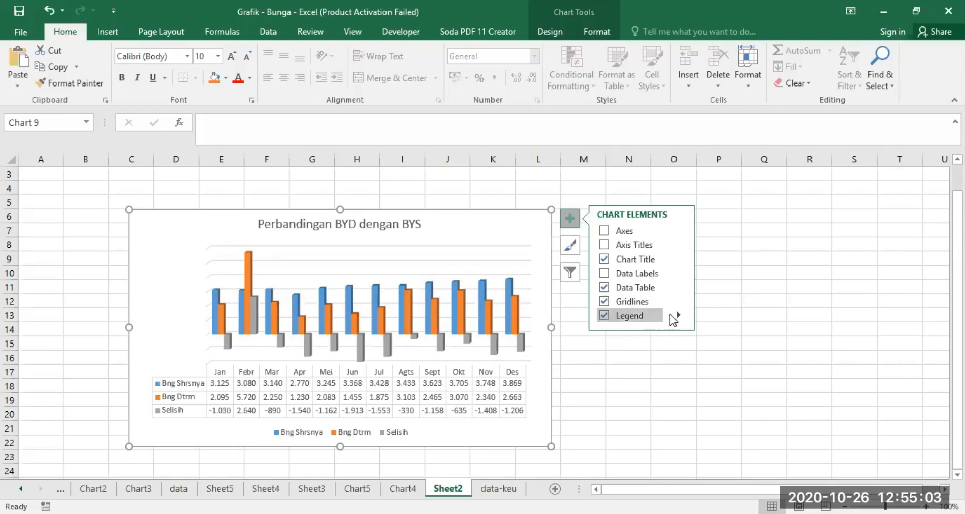
Step: Try the legend at the chart's right, top and bottom, and turn the Legend element off
{"action": "left_click", "coordinate": [604, 315]}
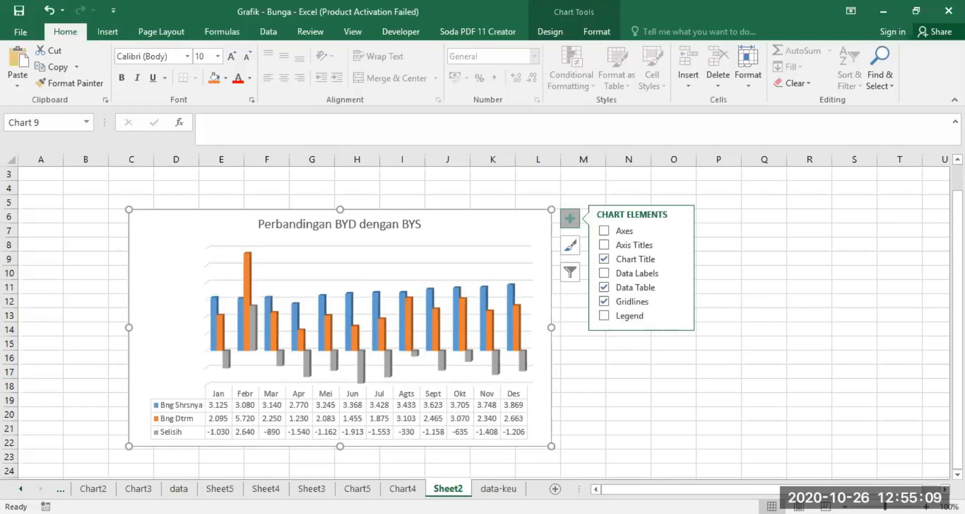
{"action": "left_click", "coordinate": [605, 314]}
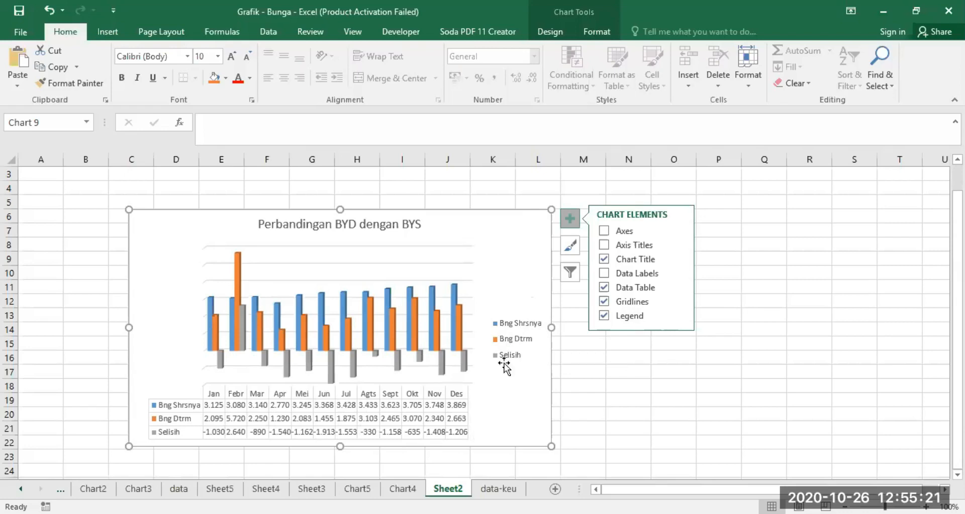
{"action": "left_click", "coordinate": [604, 315]}
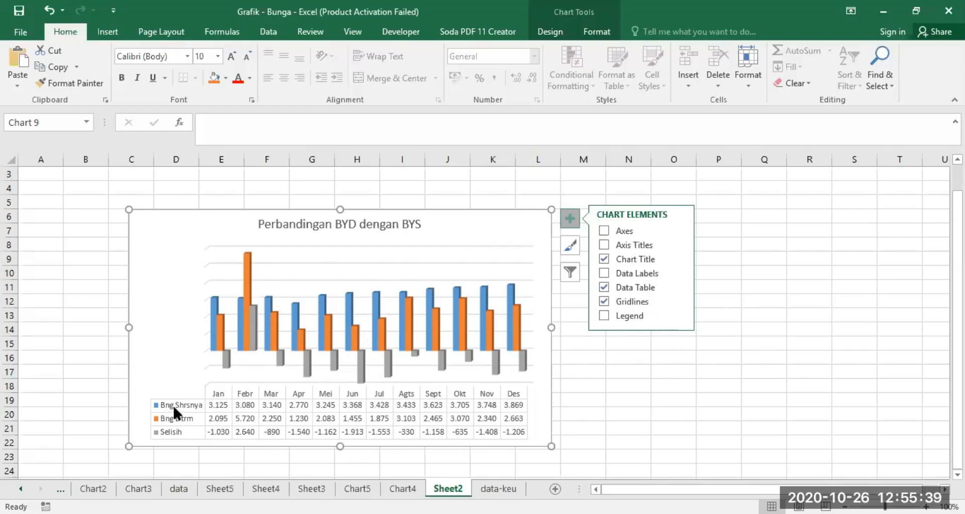
{"action": "left_click", "coordinate": [605, 315]}
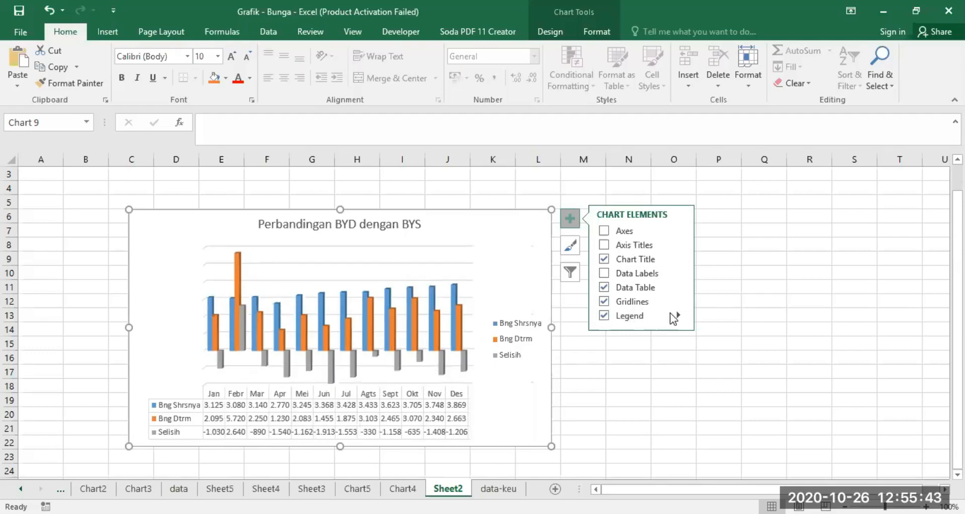
{"action": "mouse_move", "coordinate": [677, 315]}
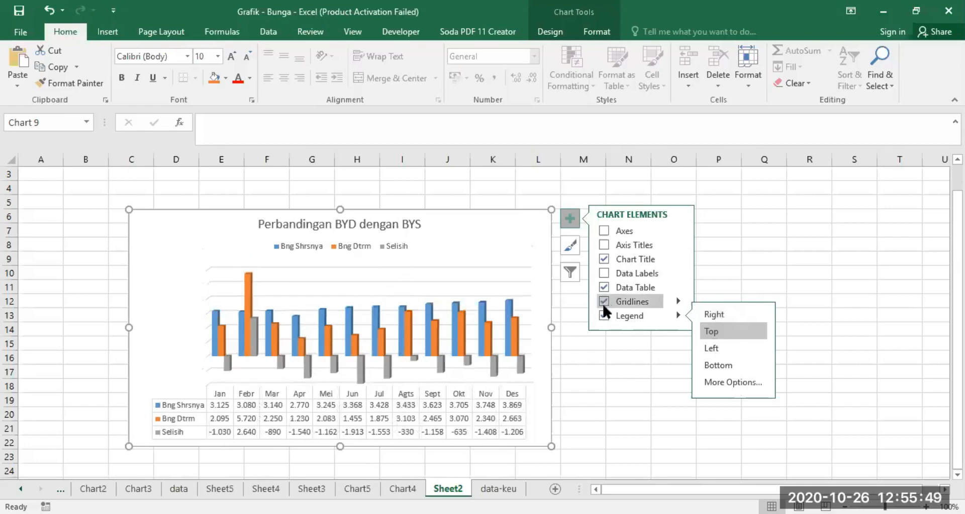
{"action": "left_click", "coordinate": [712, 348]}
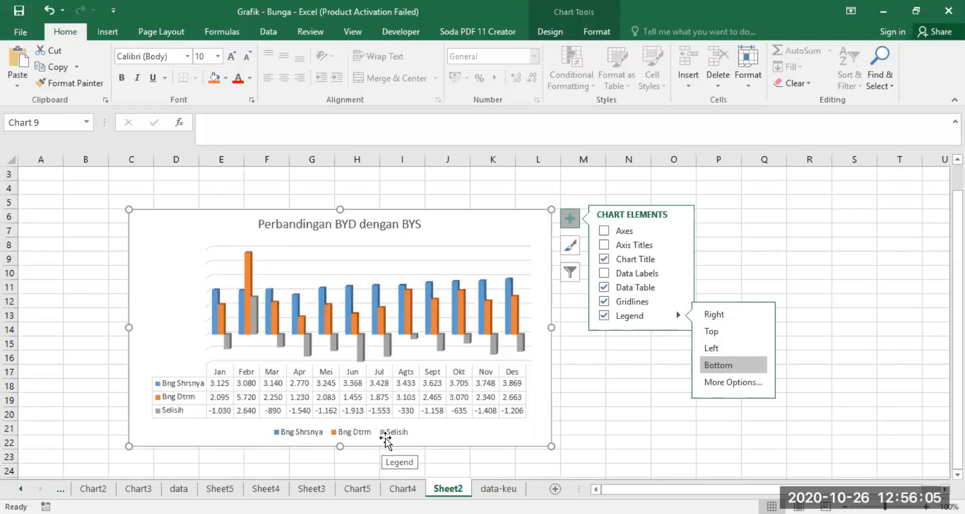
{"action": "left_click", "coordinate": [603, 315]}
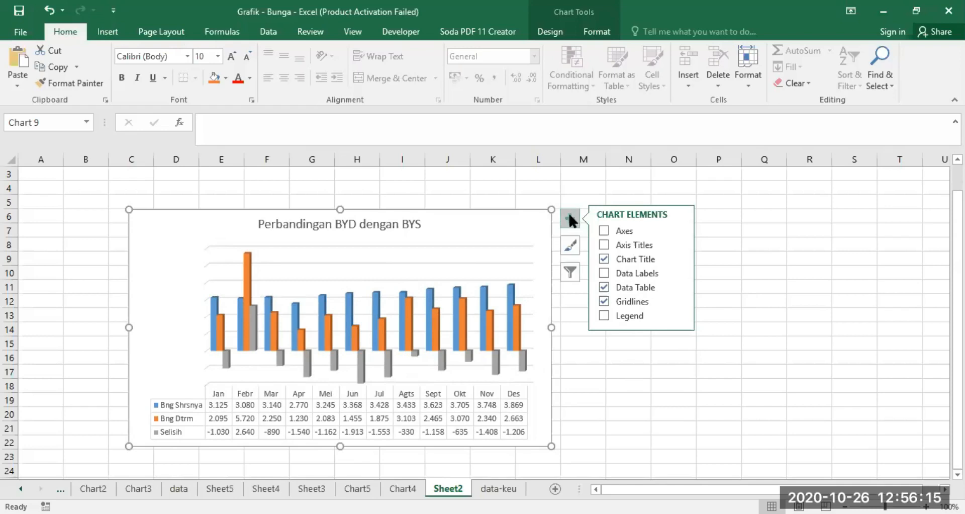
Step: Try several chart styles on the Sheet2 chart and apply the one with a dark background and data labels
{"action": "left_click", "coordinate": [570, 247]}
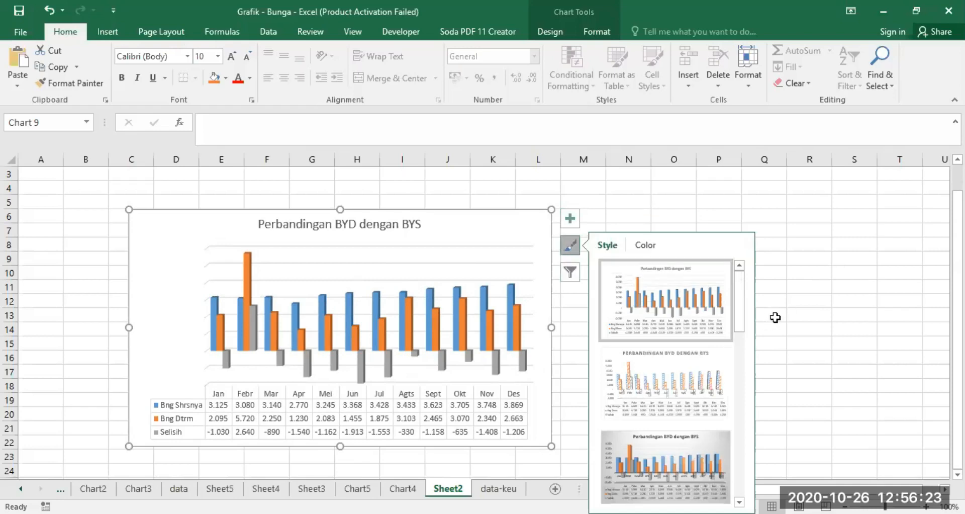
{"action": "left_click", "coordinate": [660, 378]}
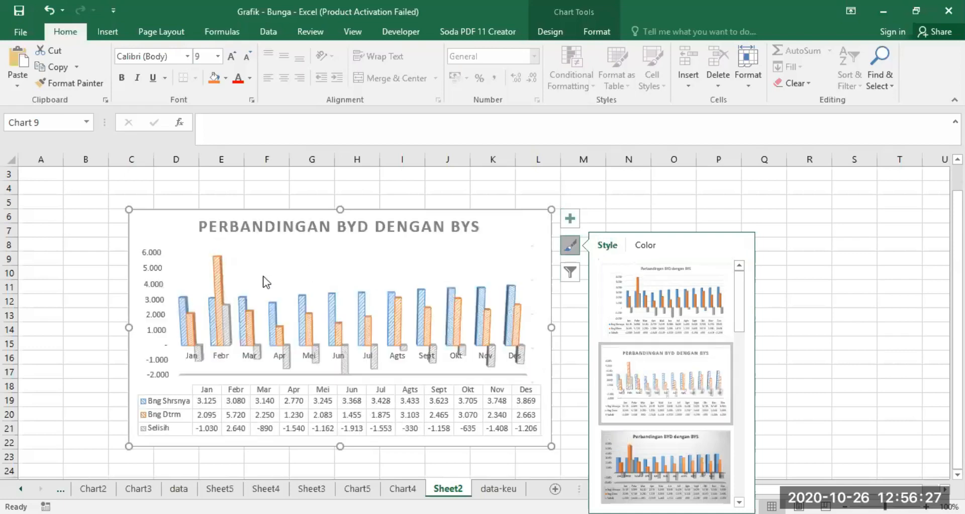
{"action": "left_click", "coordinate": [653, 460]}
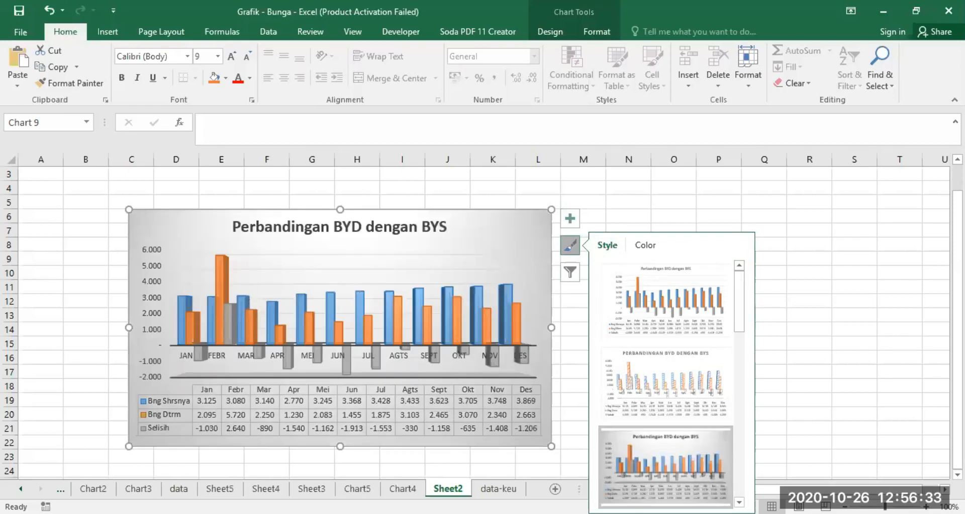
{"action": "scroll", "coordinate": [666, 382], "scroll_direction": "down", "scroll_amount": 1}
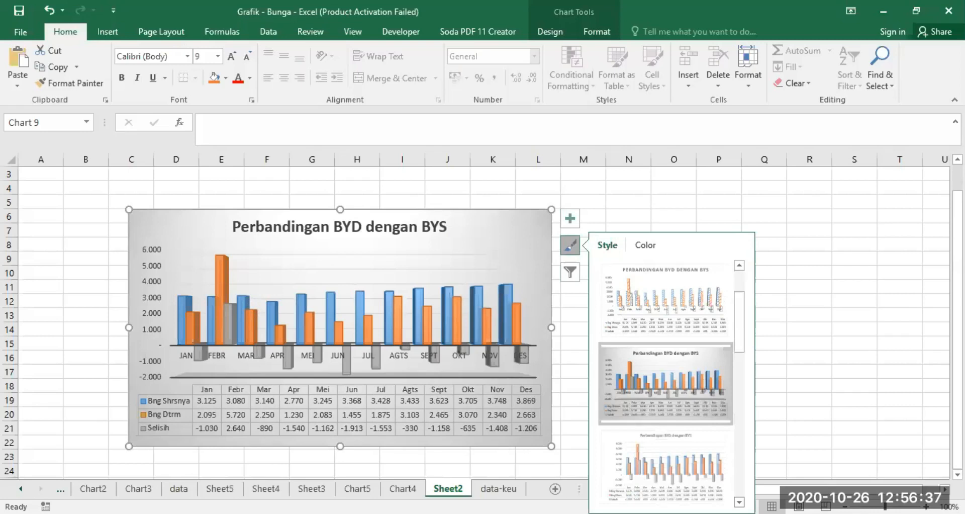
{"action": "scroll", "coordinate": [675, 345], "scroll_direction": "down", "scroll_amount": 2}
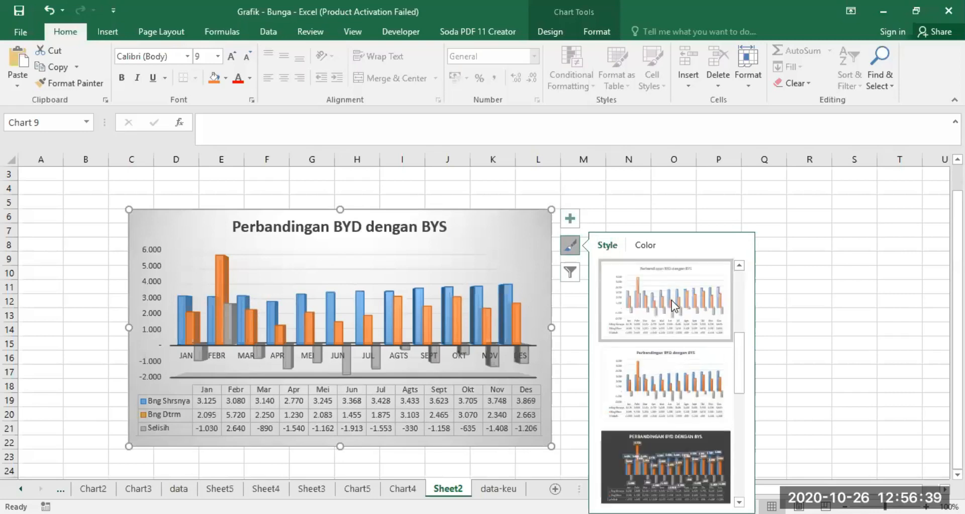
{"action": "left_click", "coordinate": [671, 300]}
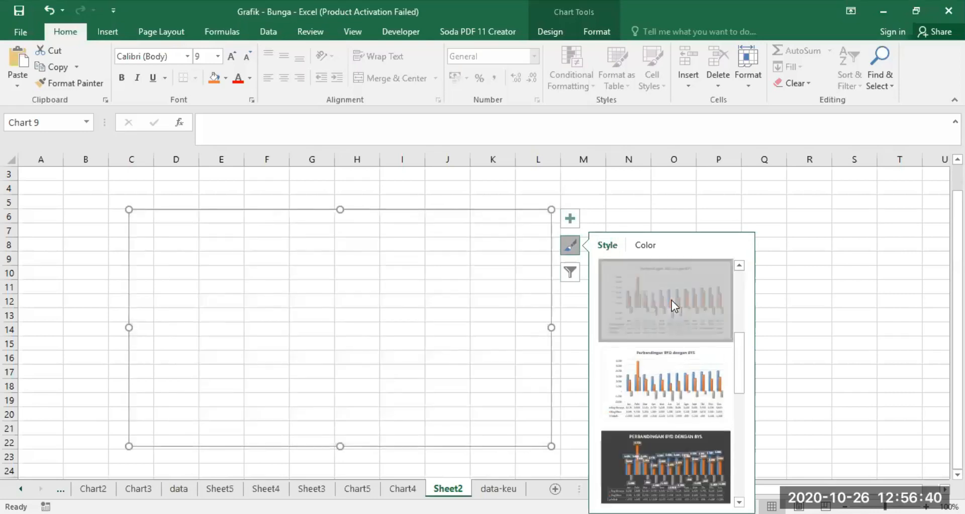
{"action": "left_click", "coordinate": [671, 386]}
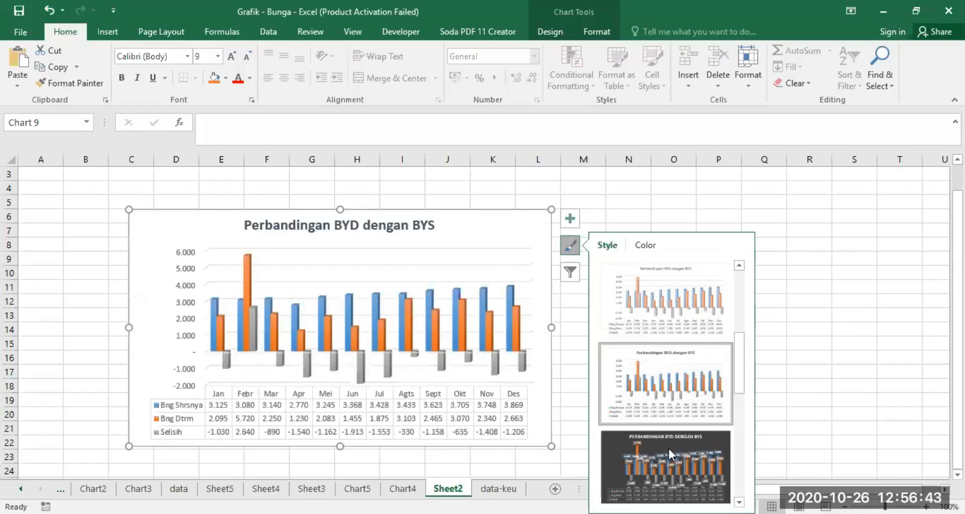
{"action": "left_click", "coordinate": [658, 457]}
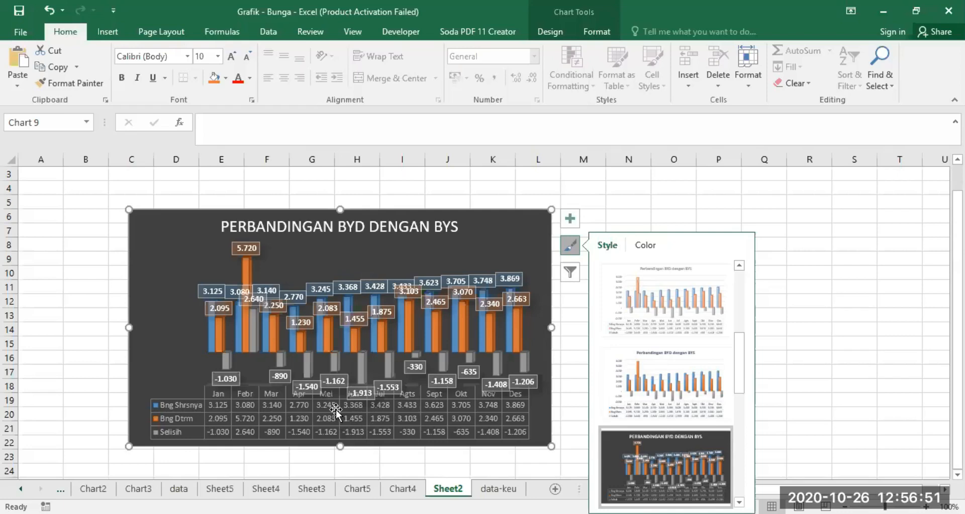
{"action": "left_click", "coordinate": [848, 375]}
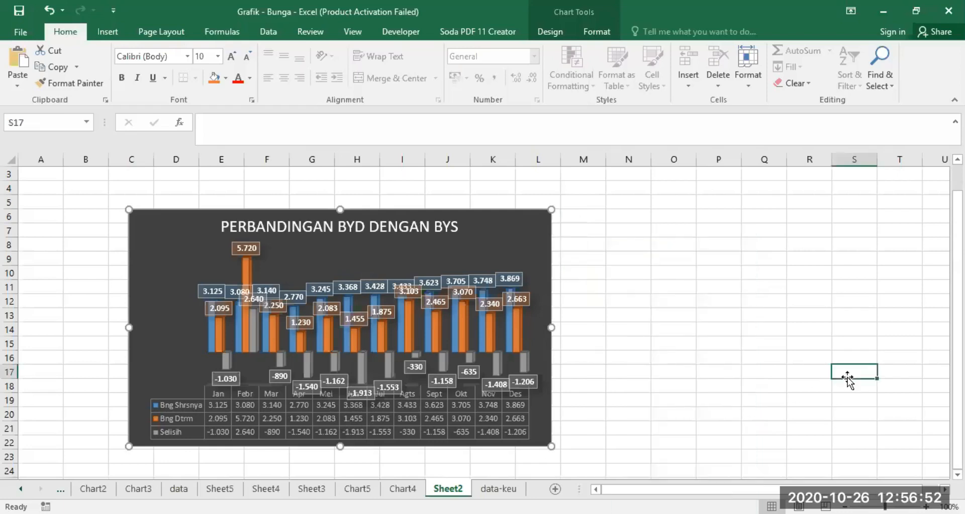
Step: Remove the data labels from the dark-styled chart
{"action": "left_click", "coordinate": [476, 265]}
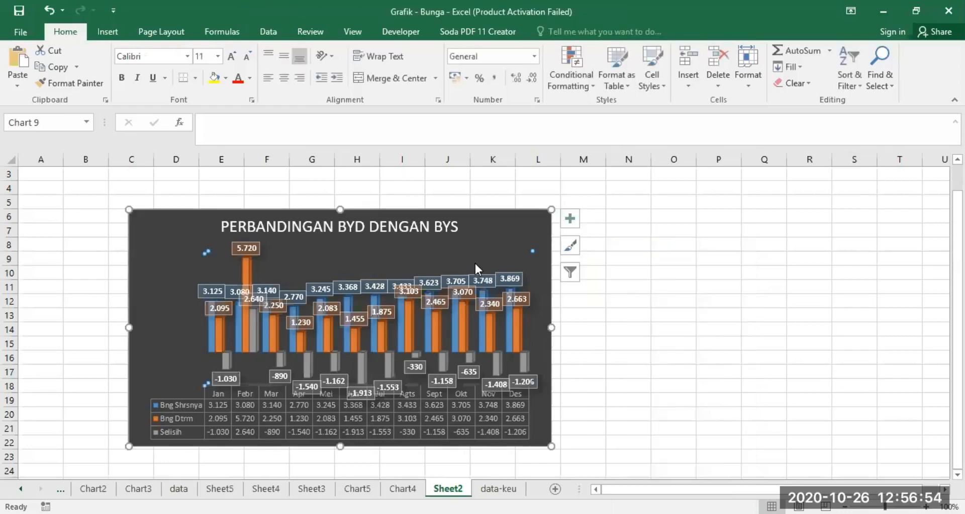
{"action": "left_click", "coordinate": [570, 218]}
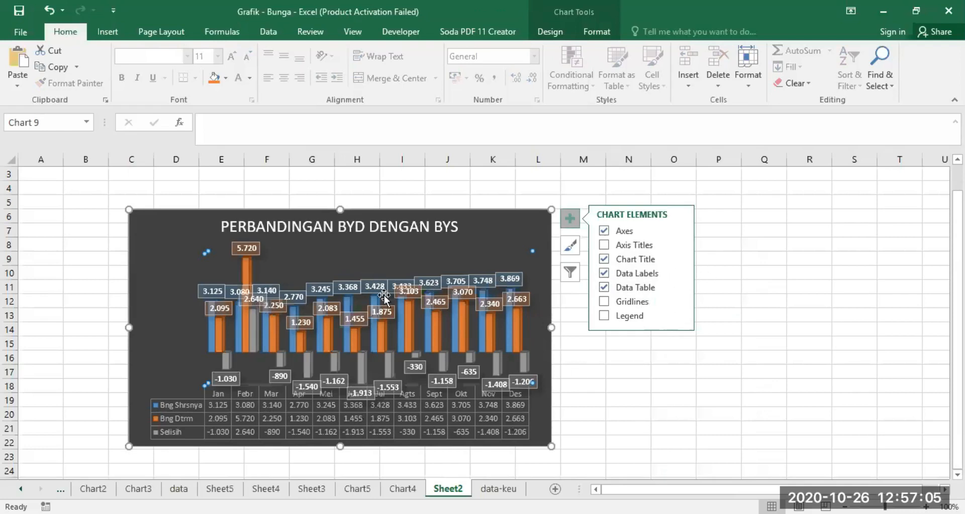
{"action": "left_click", "coordinate": [603, 272]}
{"action": "left_click", "coordinate": [612, 362]}
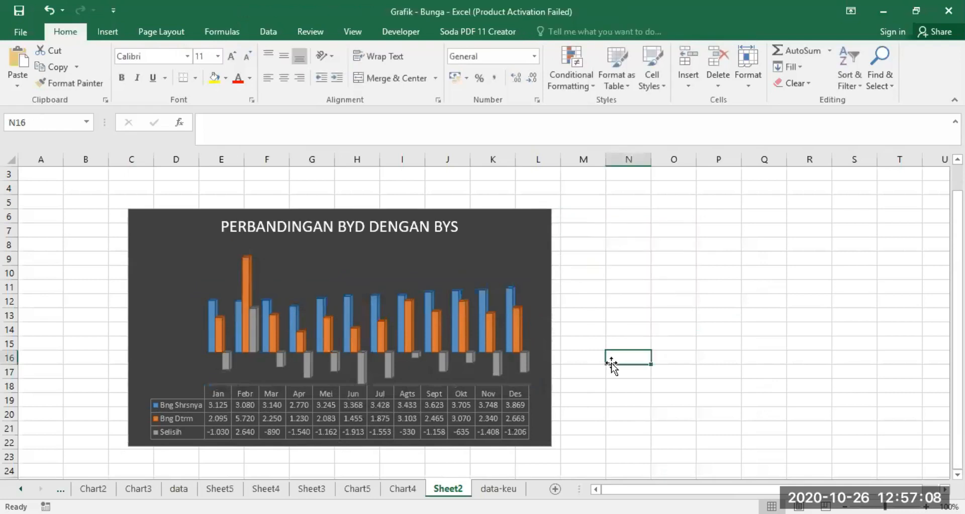
Step: Turn on the gridlines in the dark-styled chart
{"action": "left_click", "coordinate": [327, 307]}
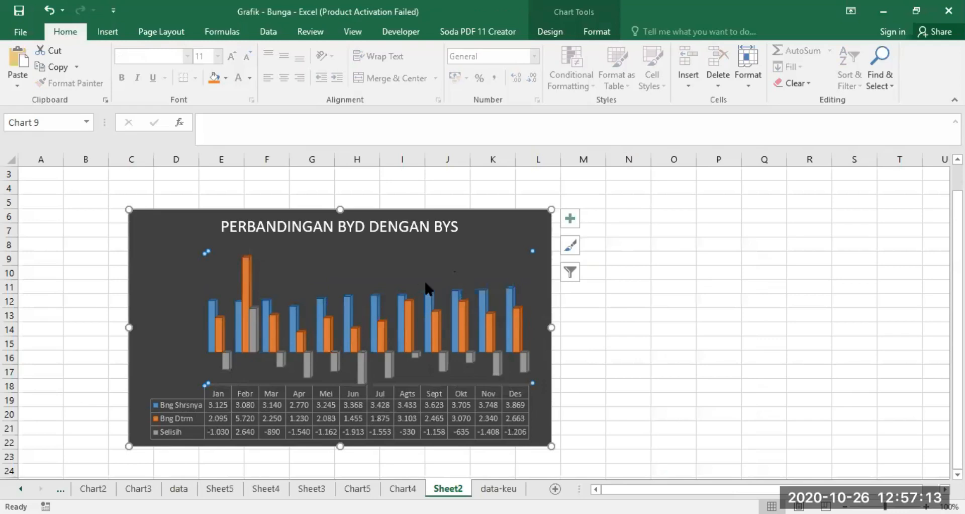
{"action": "left_click", "coordinate": [568, 215]}
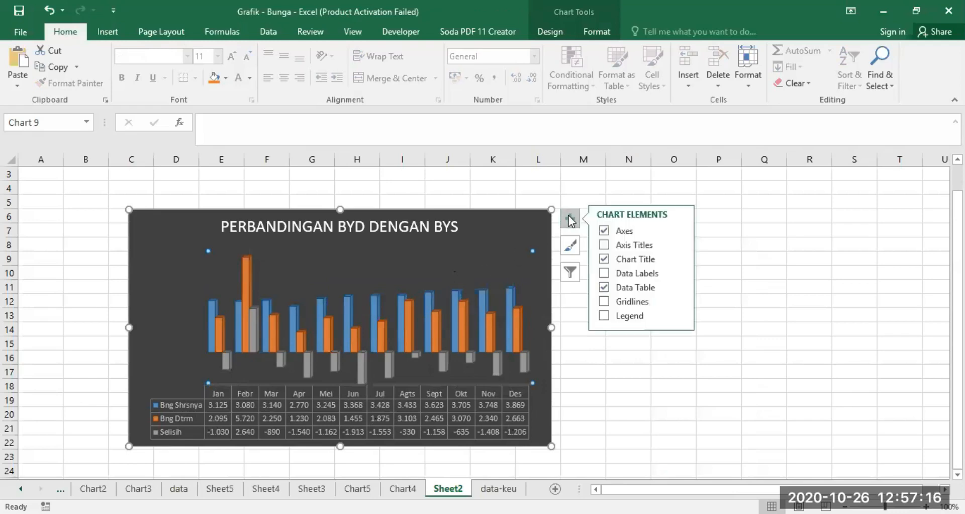
{"action": "left_click", "coordinate": [604, 301]}
{"action": "left_click", "coordinate": [629, 372]}
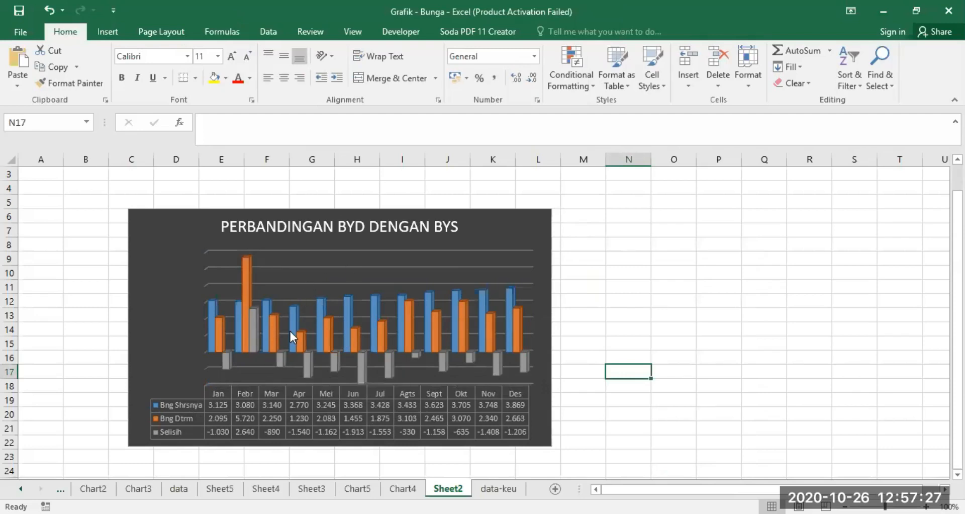
Step: Examine the January and February columns to read their series names and values
{"action": "mouse_move", "coordinate": [213, 308]}
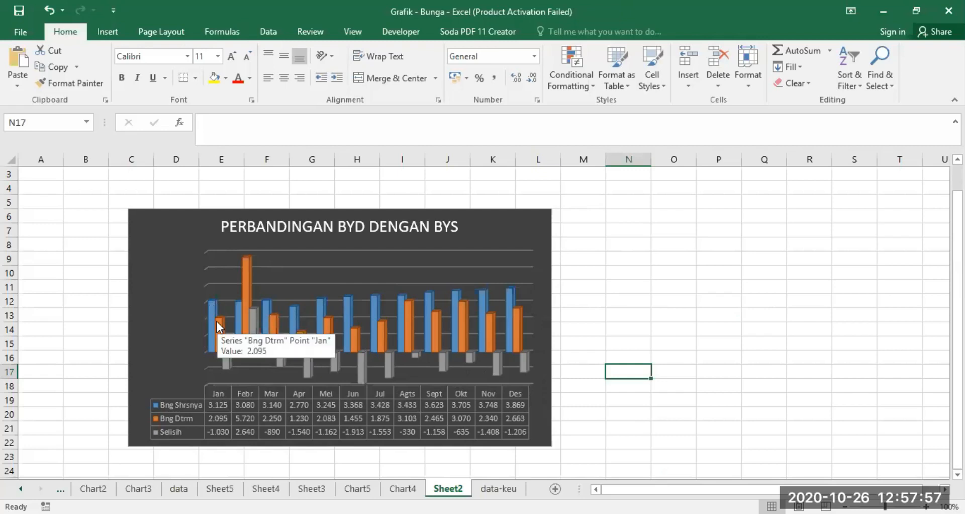
{"action": "mouse_move", "coordinate": [248, 267]}
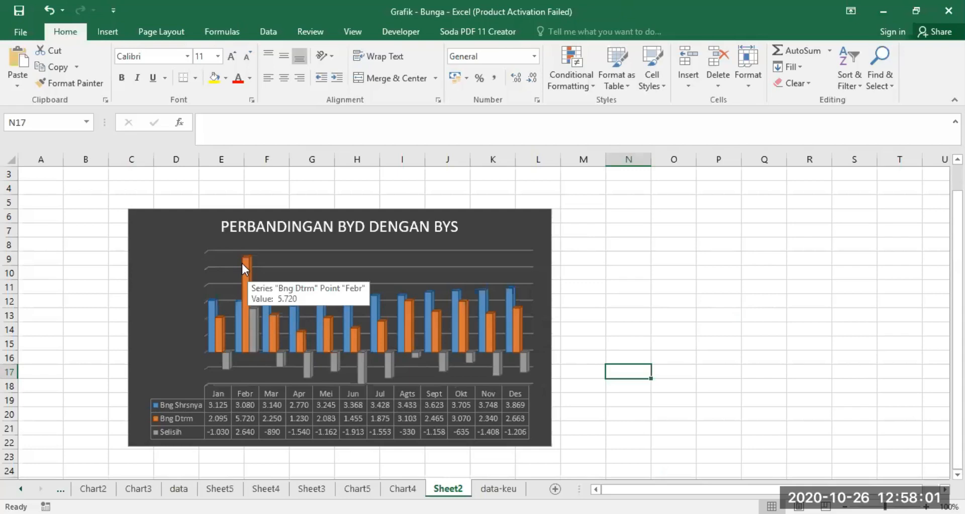
{"action": "mouse_move", "coordinate": [254, 327]}
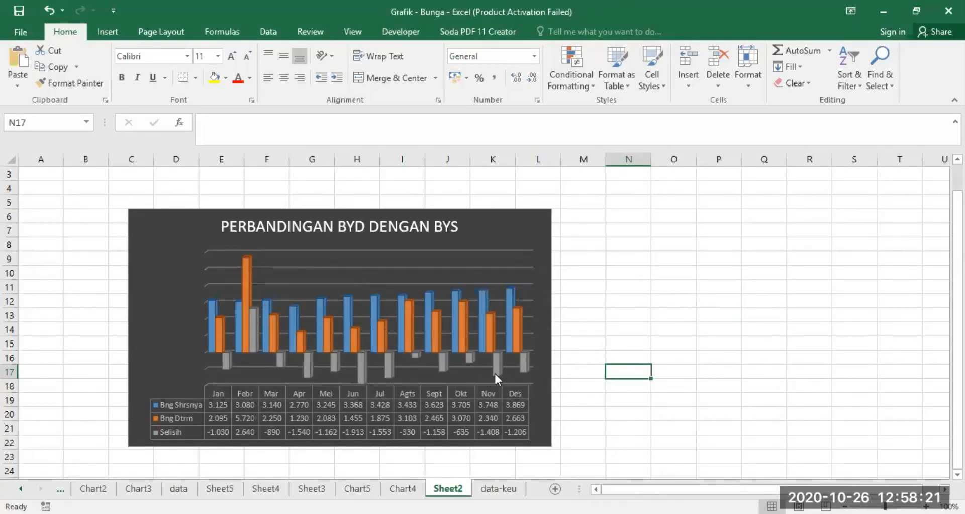
Step: Copy the whole chart area to the clipboard and switch to the other open window
{"action": "left_click", "coordinate": [381, 247]}
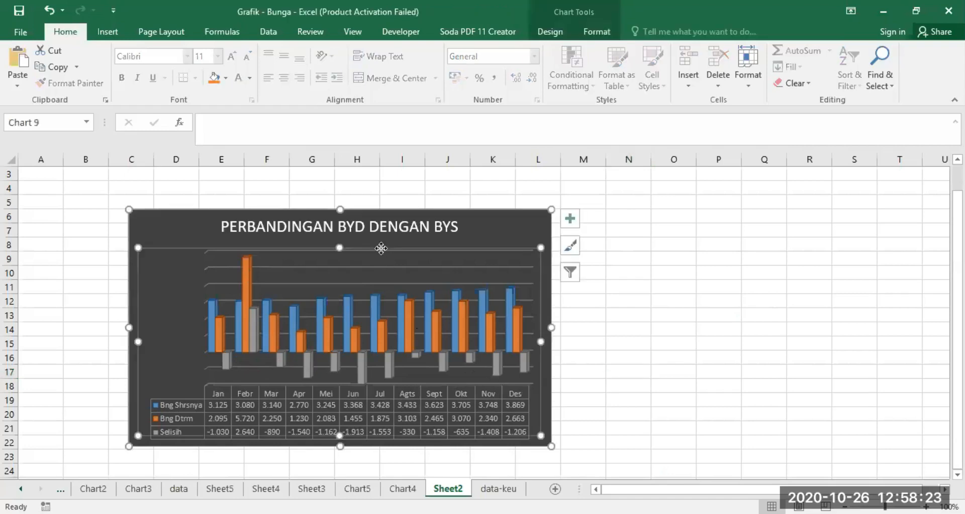
{"action": "left_click", "coordinate": [384, 222]}
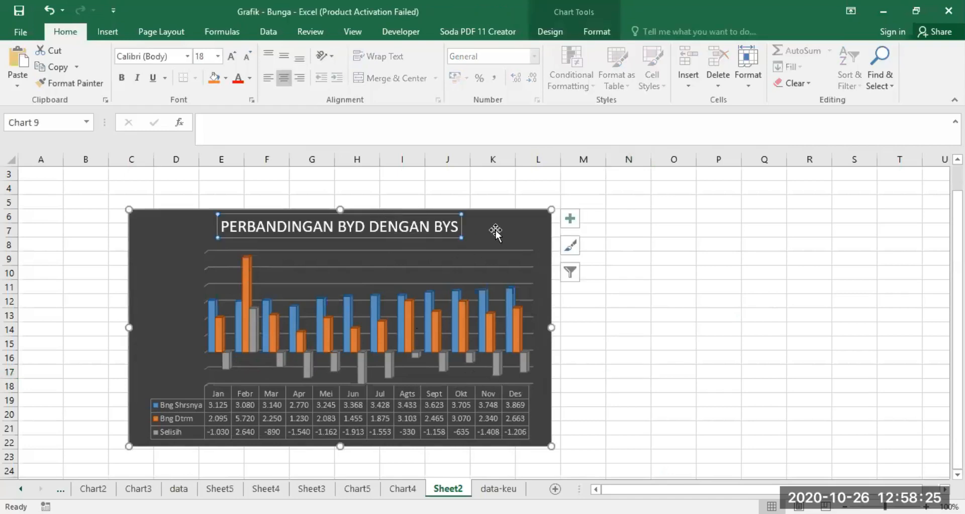
{"action": "right_click", "coordinate": [496, 212]}
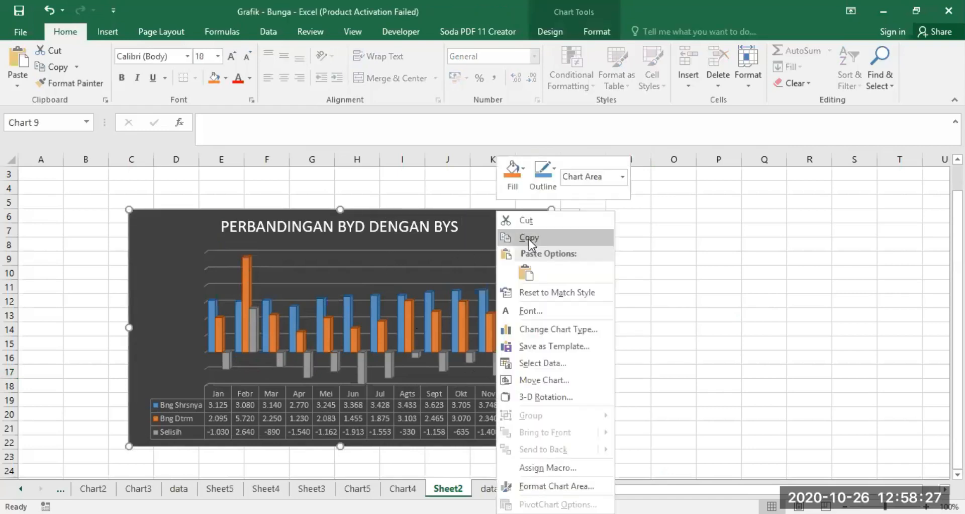
{"action": "left_click", "coordinate": [528, 239]}
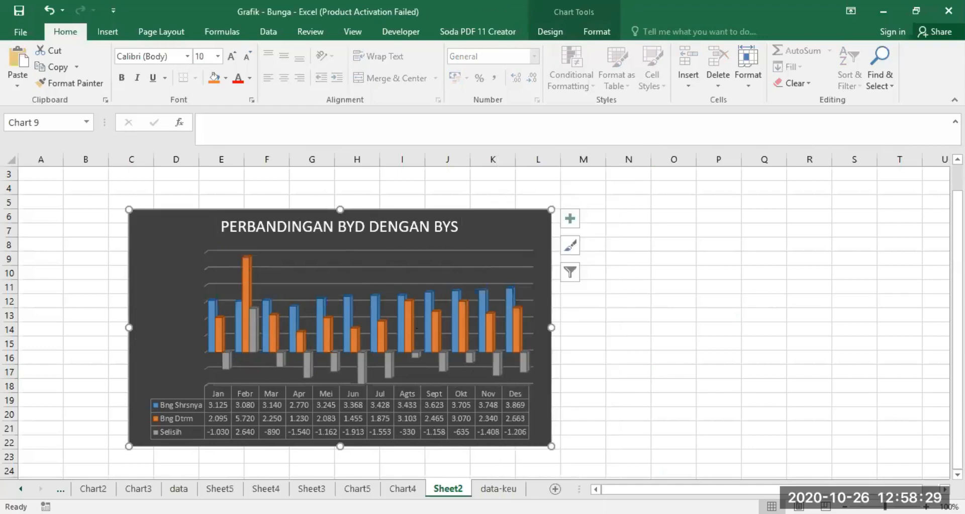
{"action": "key", "text": "alt+Tab"}
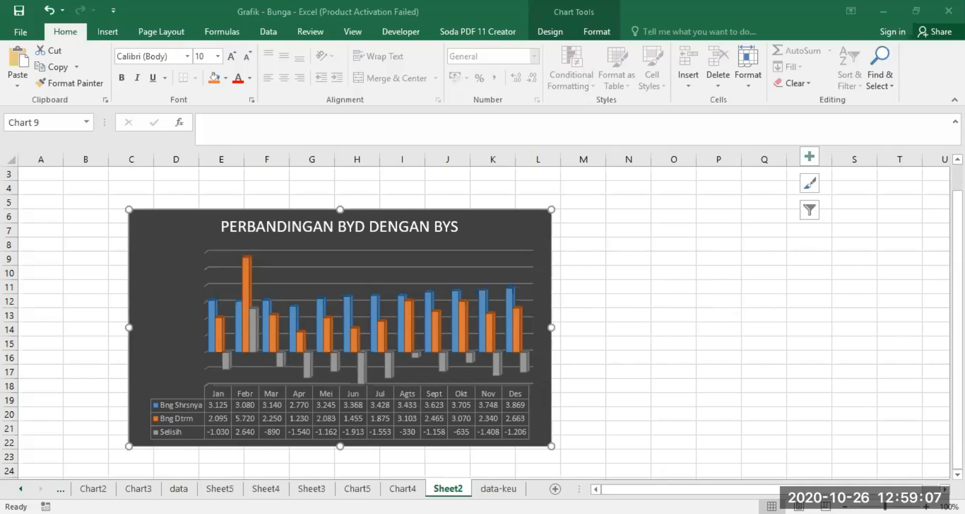
Step: Try the chart filter by clearing all series and toggling only Bng Dtrm, and close it without applying
{"action": "left_click", "coordinate": [809, 210]}
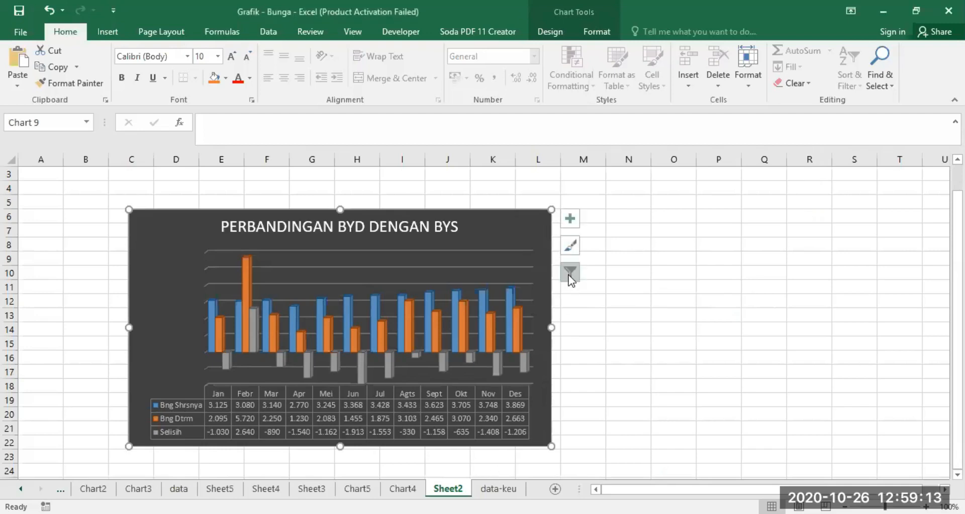
{"action": "left_click", "coordinate": [570, 245]}
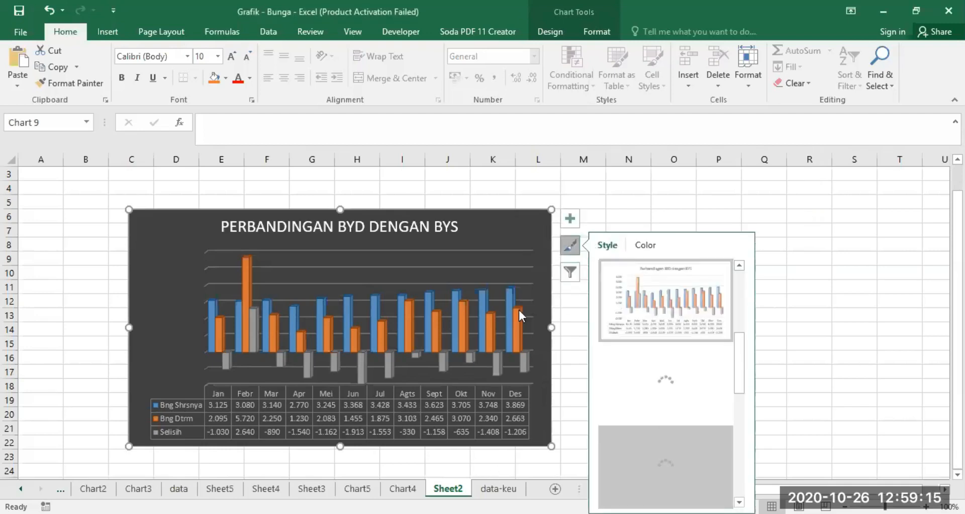
{"action": "left_click", "coordinate": [570, 276]}
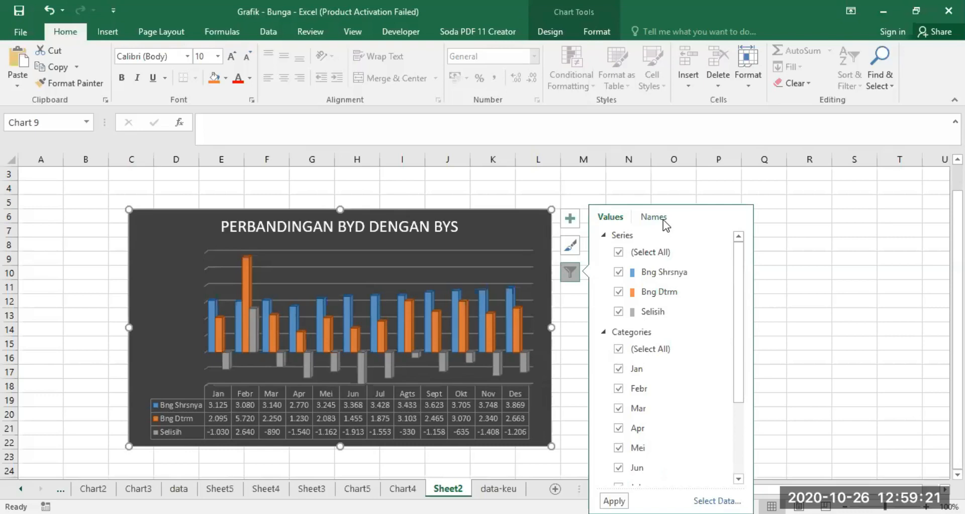
{"action": "left_click", "coordinate": [619, 252]}
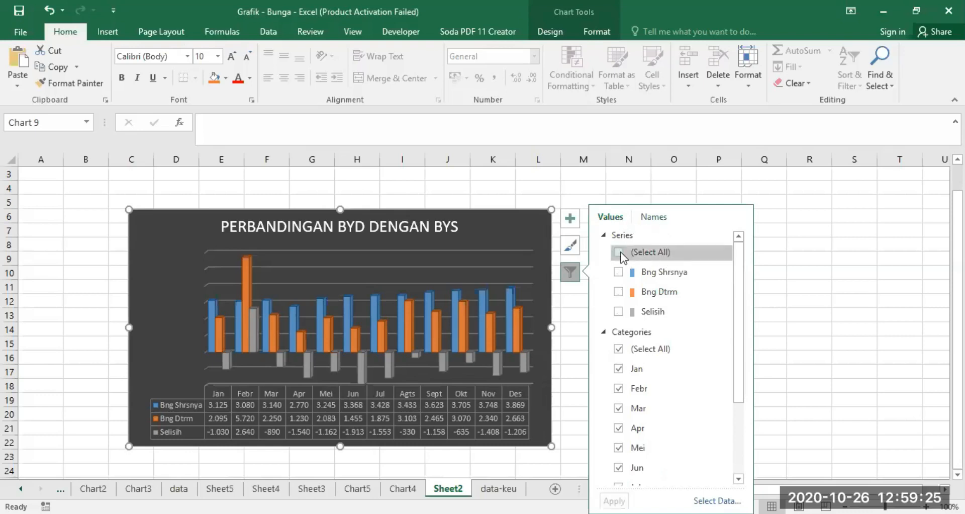
{"action": "left_click", "coordinate": [617, 252]}
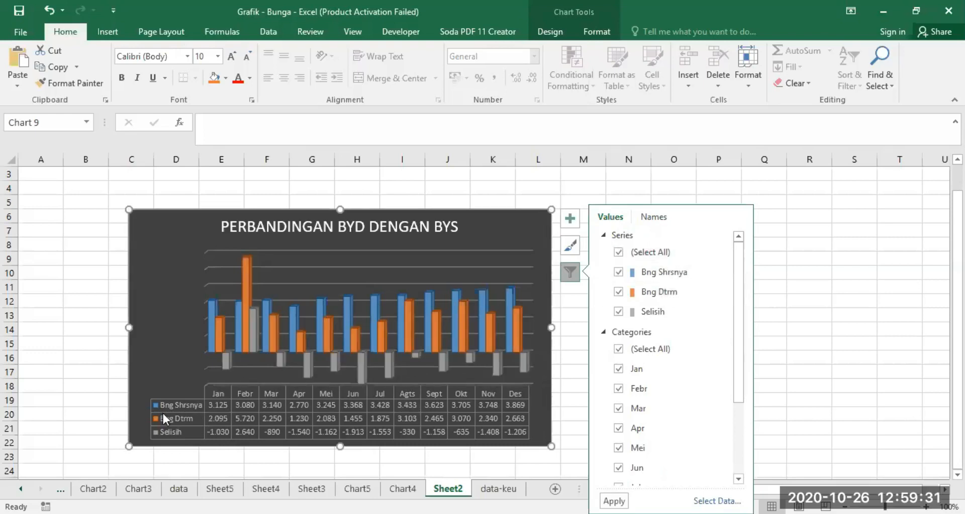
{"action": "left_click", "coordinate": [618, 252]}
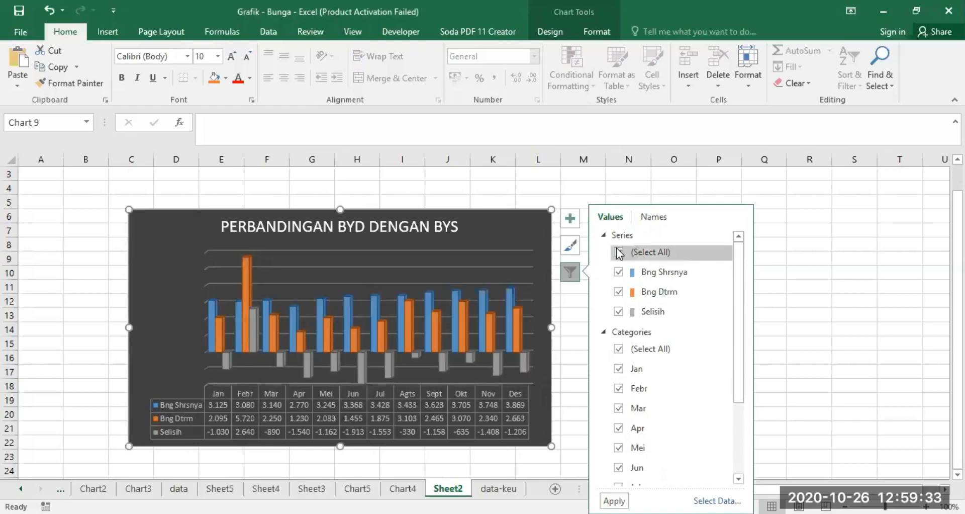
{"action": "left_click", "coordinate": [618, 292]}
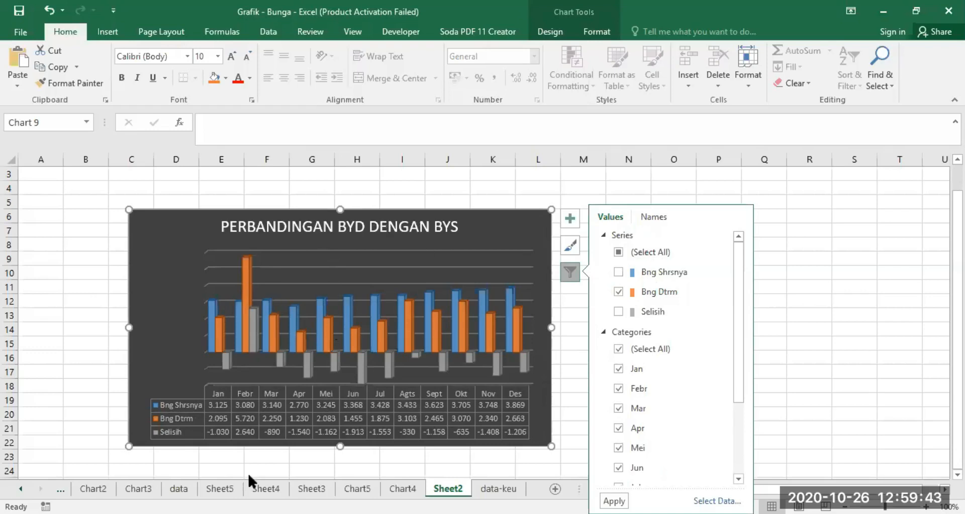
{"action": "left_click", "coordinate": [618, 291]}
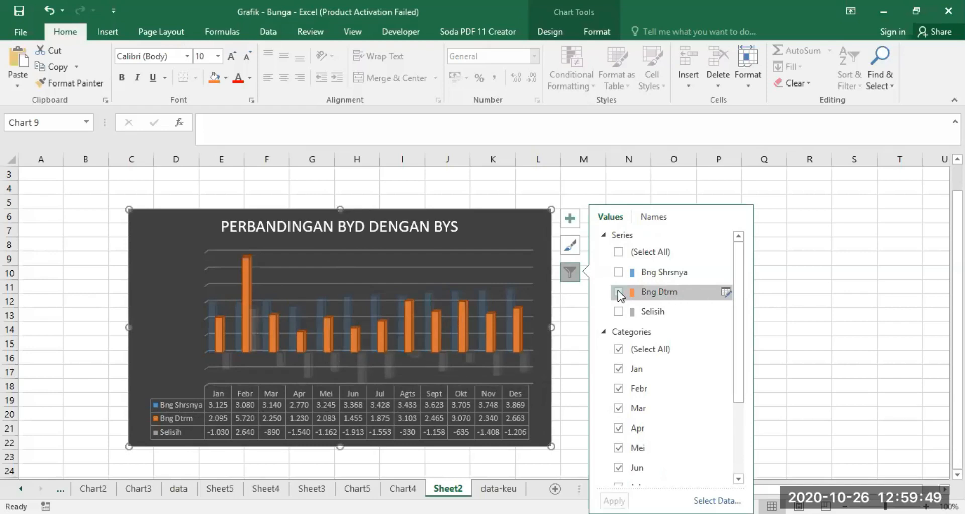
{"action": "left_click", "coordinate": [618, 292]}
{"action": "left_click", "coordinate": [864, 241]}
{"action": "left_click", "coordinate": [431, 299]}
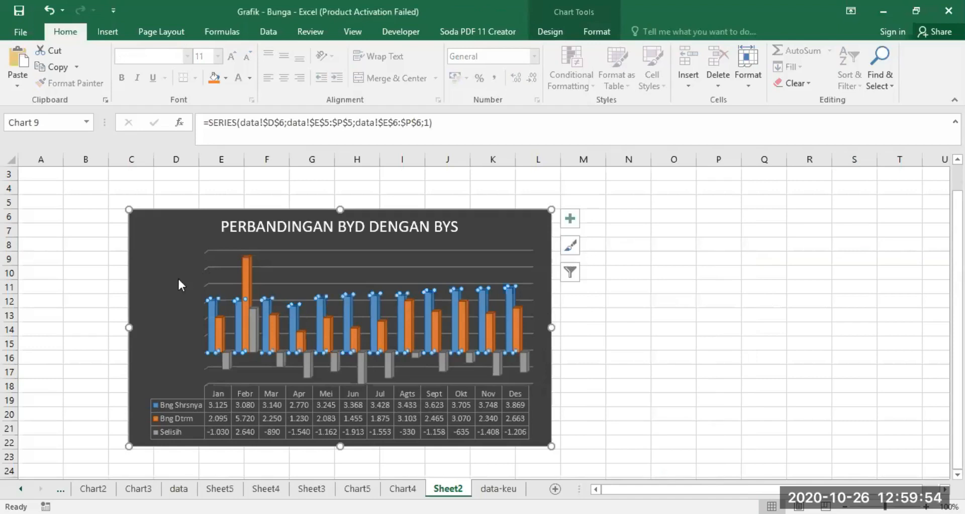
{"action": "left_click", "coordinate": [569, 246]}
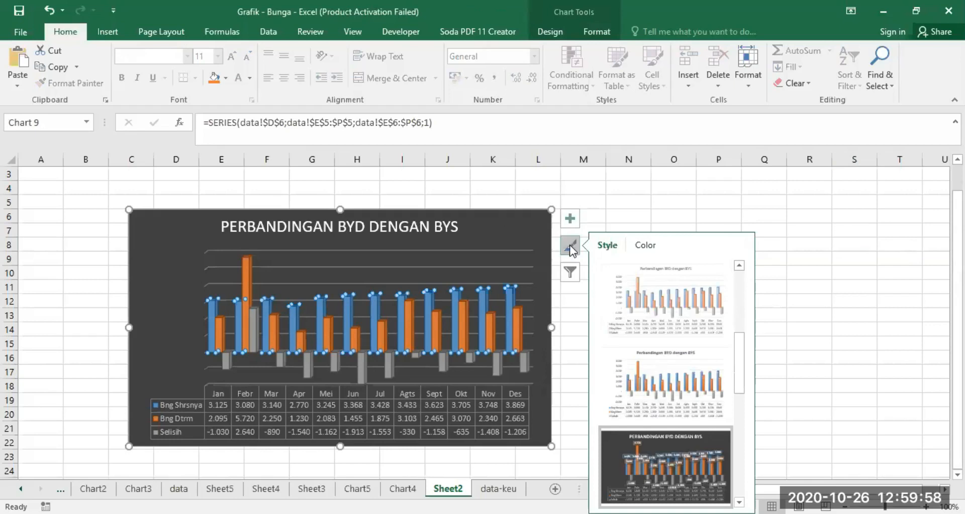
{"action": "left_click", "coordinate": [570, 216]}
{"action": "left_click", "coordinate": [777, 287]}
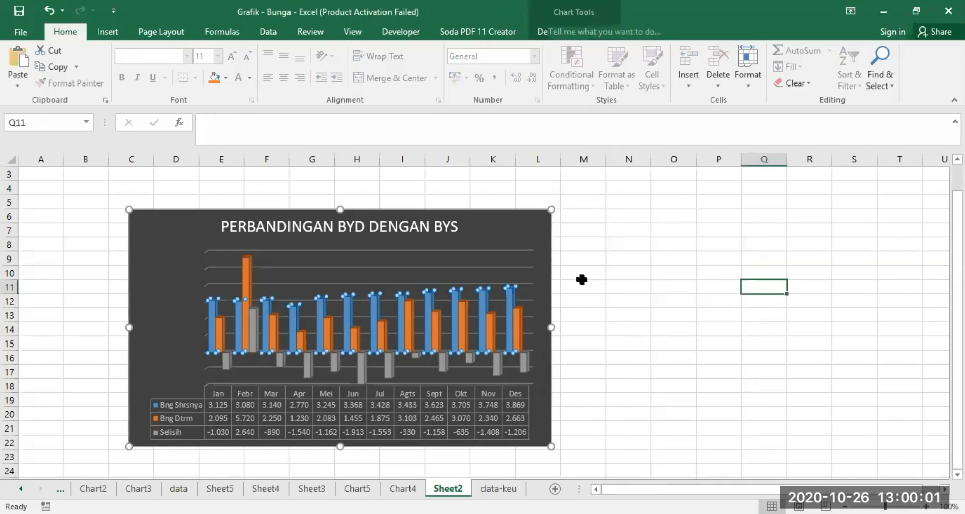
Step: Filter the chart on Sheet2 to display only the Bng Dtrm series and apply the filter
{"action": "left_click_drag", "start_coordinate": [520, 242], "coordinate": [570, 242]}
{"action": "left_click", "coordinate": [574, 246]}
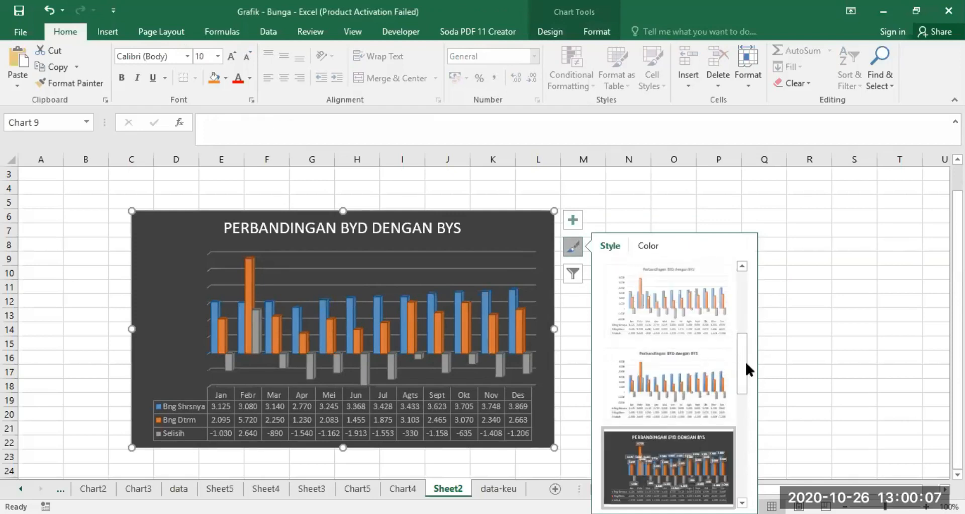
{"action": "left_click", "coordinate": [573, 274]}
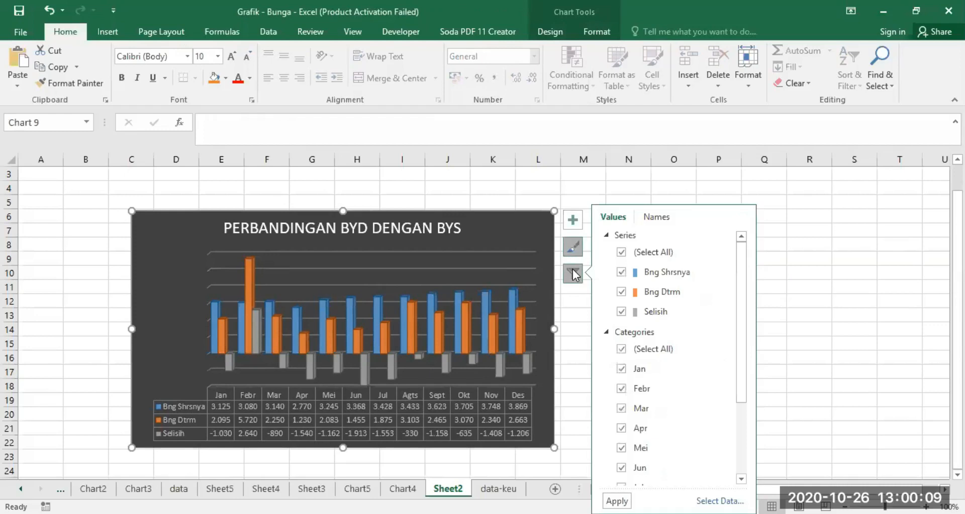
{"action": "left_click", "coordinate": [623, 249]}
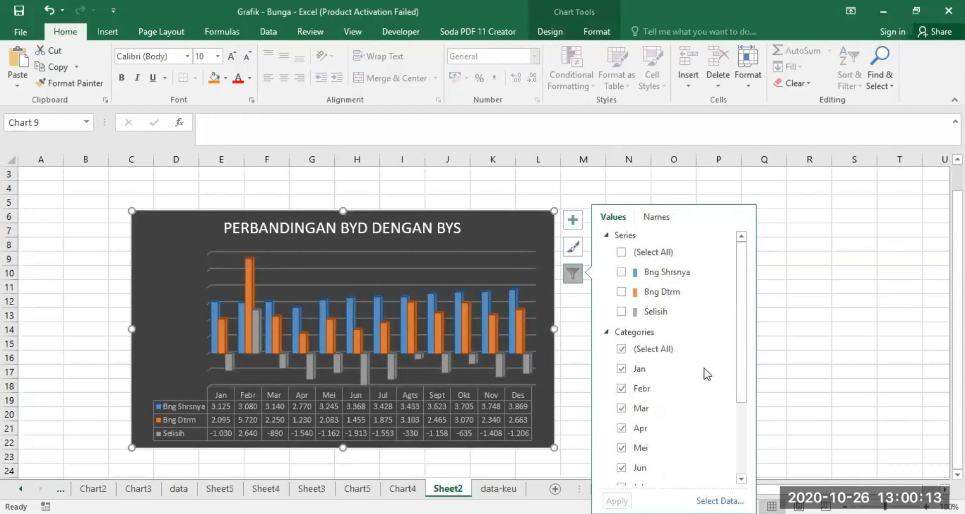
{"action": "left_click", "coordinate": [621, 292]}
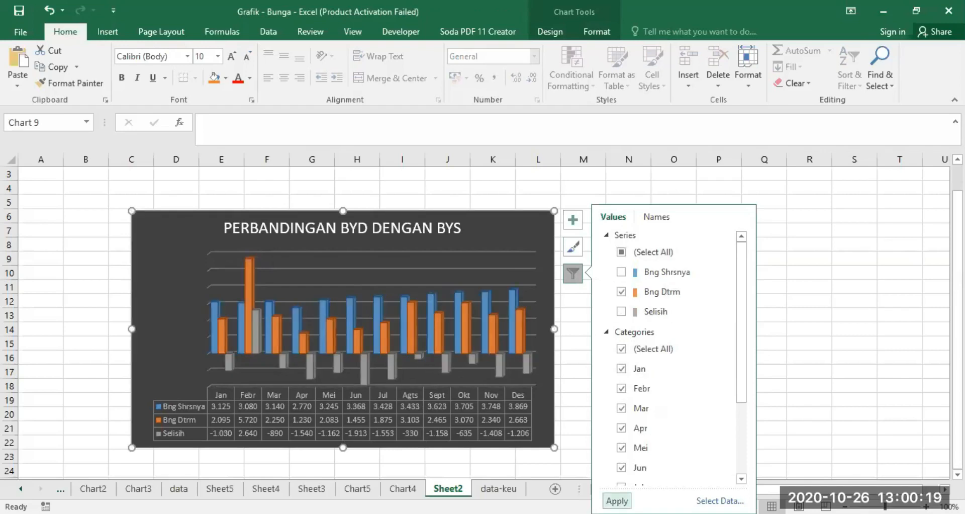
{"action": "left_click", "coordinate": [617, 501]}
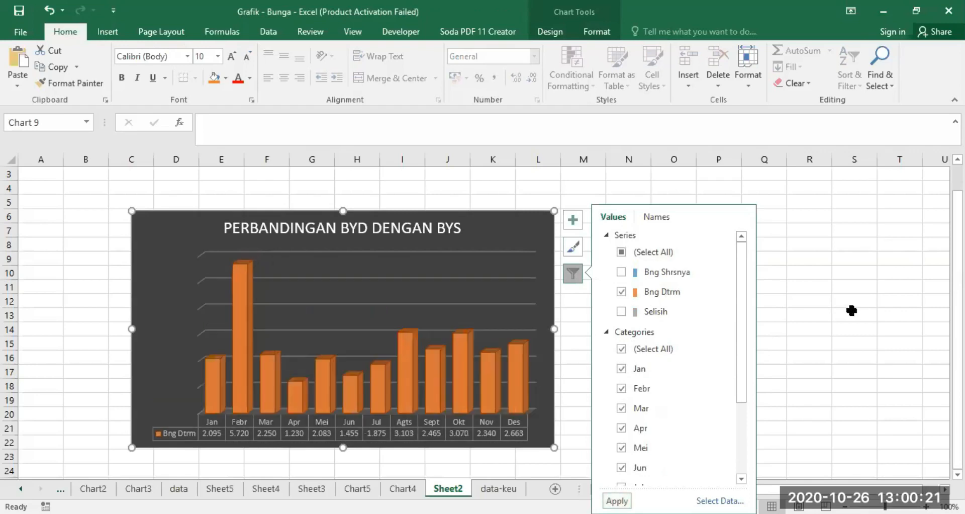
{"action": "left_click", "coordinate": [854, 313]}
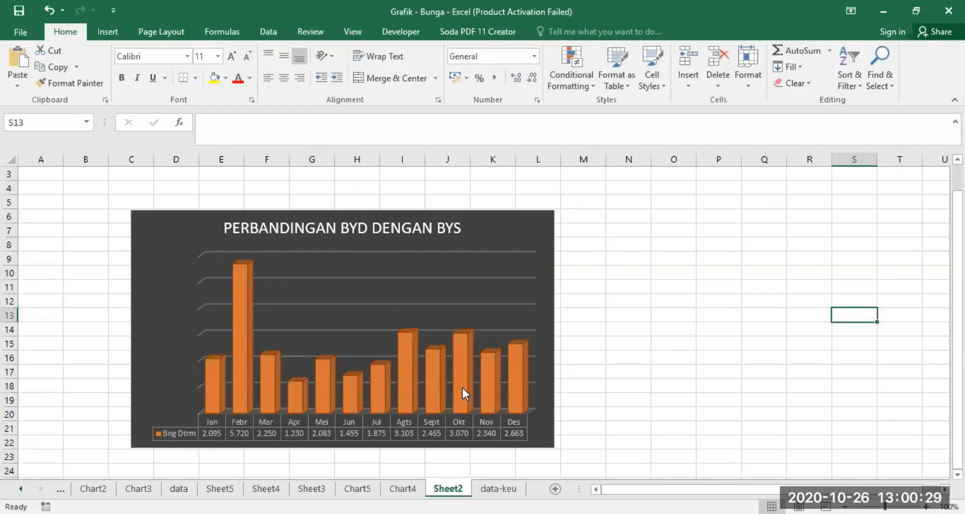
Step: Switch the chart filter from the Bng Dtrm series to only Bng Shrsnya and apply it
{"action": "mouse_move", "coordinate": [464, 384]}
{"action": "mouse_move", "coordinate": [242, 351]}
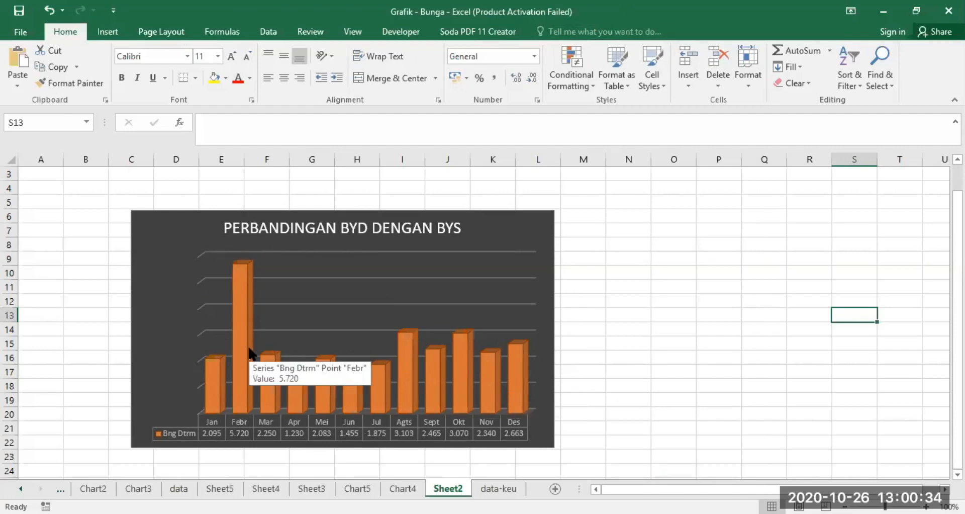
{"action": "left_click", "coordinate": [505, 309]}
{"action": "left_click", "coordinate": [573, 273]}
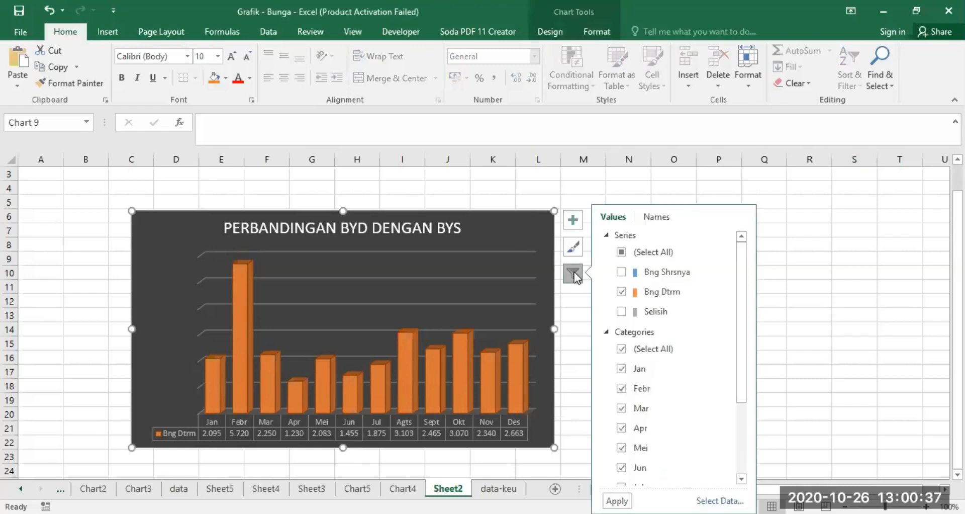
{"action": "left_click", "coordinate": [621, 272]}
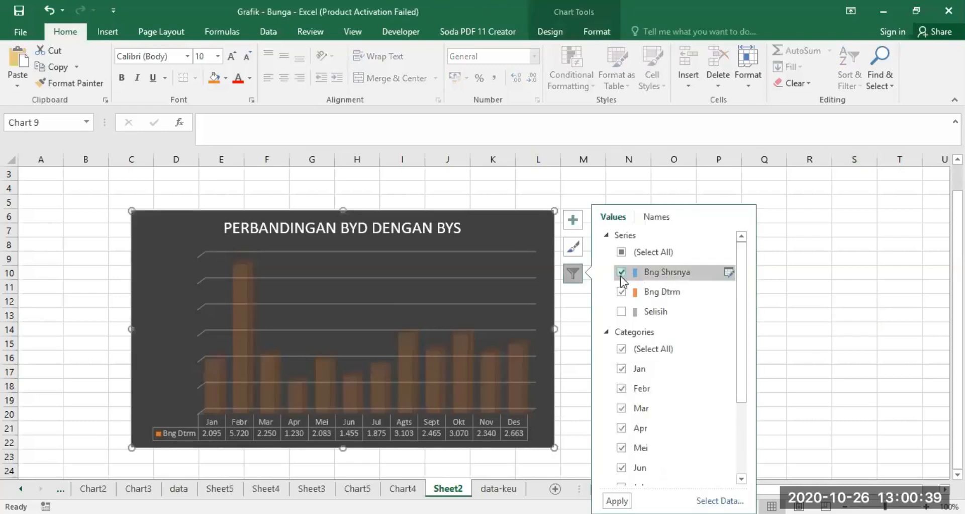
{"action": "left_click", "coordinate": [621, 291]}
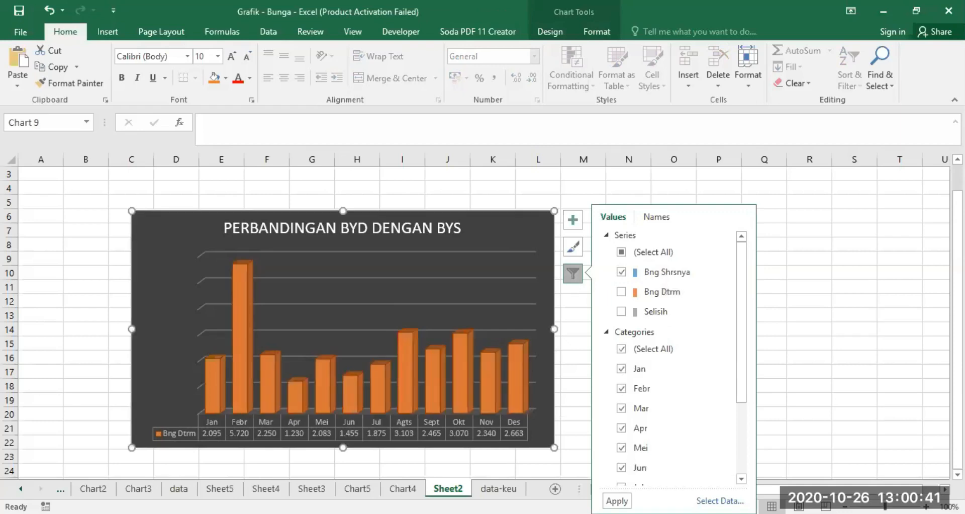
{"action": "left_click", "coordinate": [616, 501]}
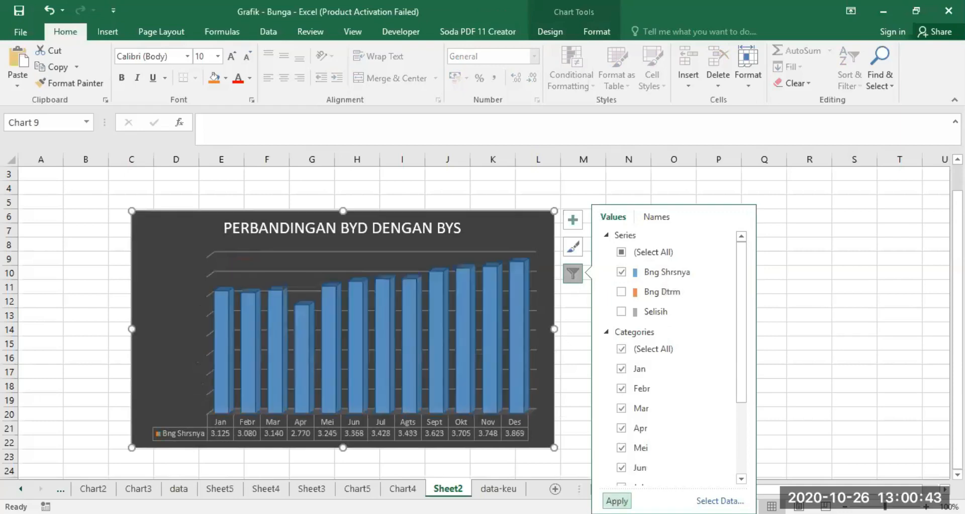
{"action": "left_click", "coordinate": [884, 374]}
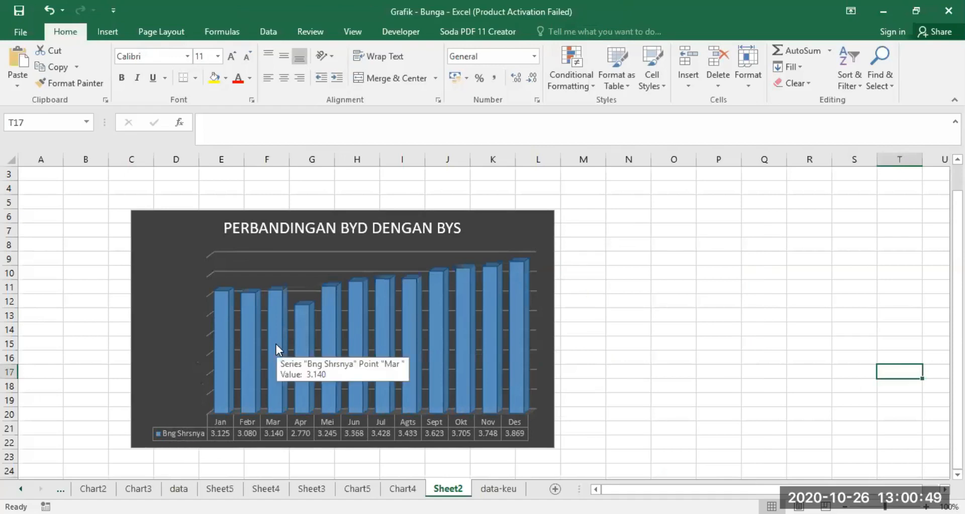
Step: Reselect all three series, Bng Shrsnya, Bng Dtrm and Selisih, in the chart filter
{"action": "left_click", "coordinate": [529, 280]}
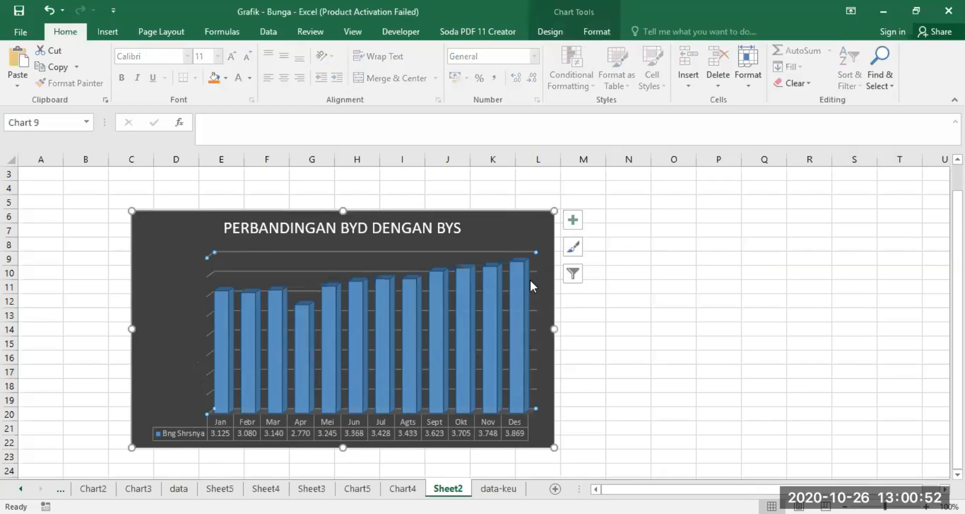
{"action": "left_click", "coordinate": [573, 274]}
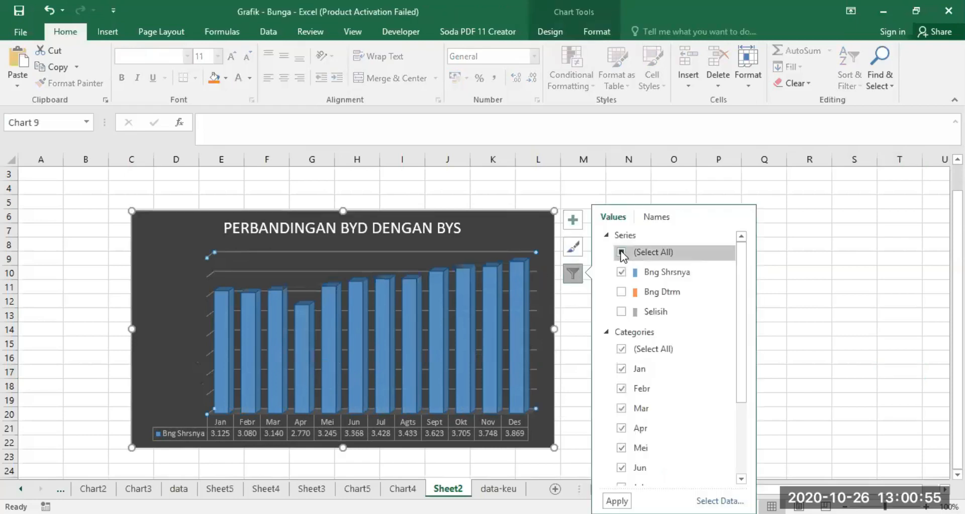
{"action": "left_click", "coordinate": [622, 253]}
{"action": "left_click", "coordinate": [622, 253]}
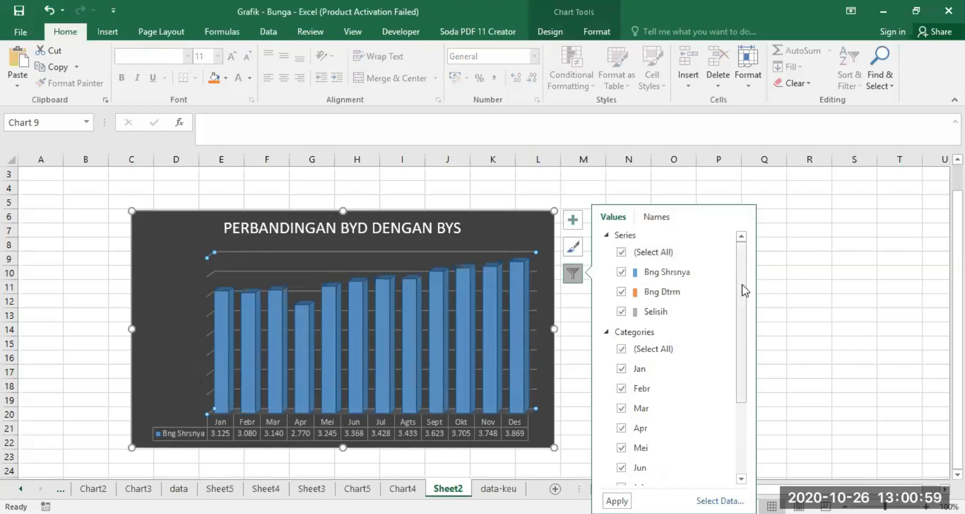
Step: Exclude the categories Jul, Agts, Sept, Okt, Nov and Des from the chart and apply the filter
{"action": "left_click_drag", "start_coordinate": [738, 290], "coordinate": [741, 318]}
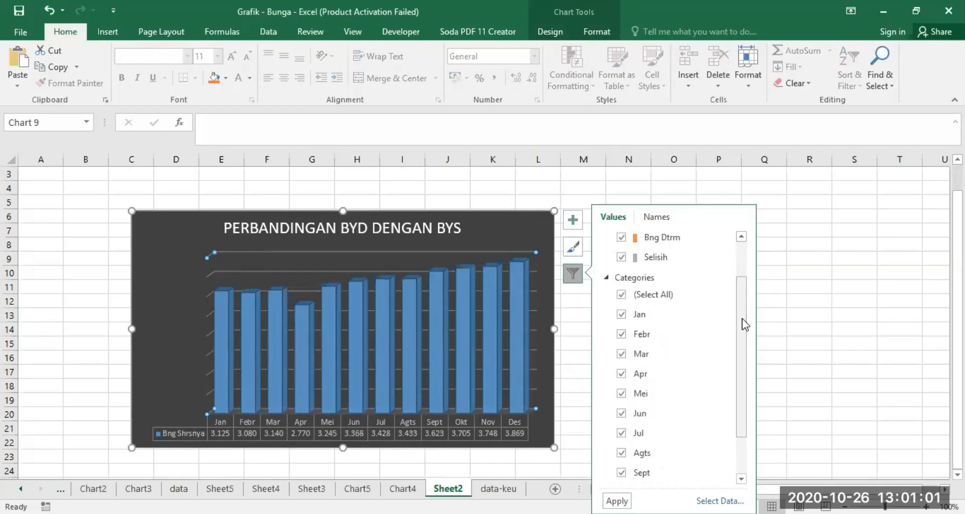
{"action": "left_click_drag", "start_coordinate": [743, 339], "coordinate": [741, 410]}
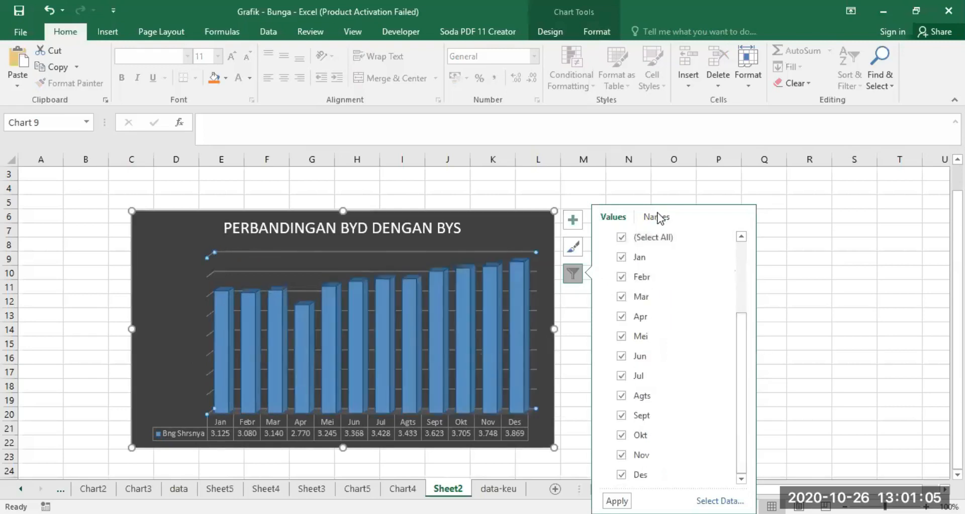
{"action": "left_click", "coordinate": [622, 376]}
{"action": "left_click", "coordinate": [621, 396]}
{"action": "left_click", "coordinate": [622, 415]}
{"action": "left_click", "coordinate": [621, 435]}
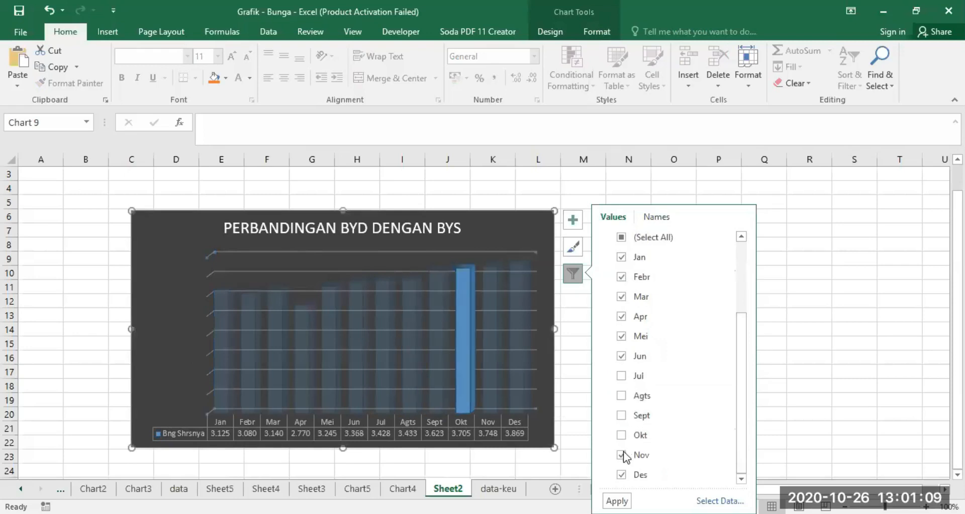
{"action": "left_click", "coordinate": [621, 454]}
{"action": "left_click", "coordinate": [621, 474]}
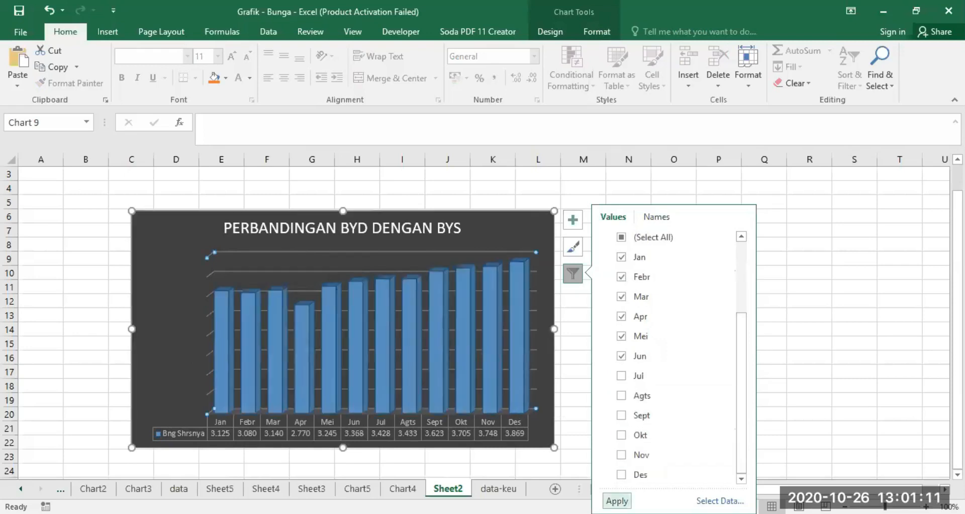
{"action": "left_click", "coordinate": [617, 500]}
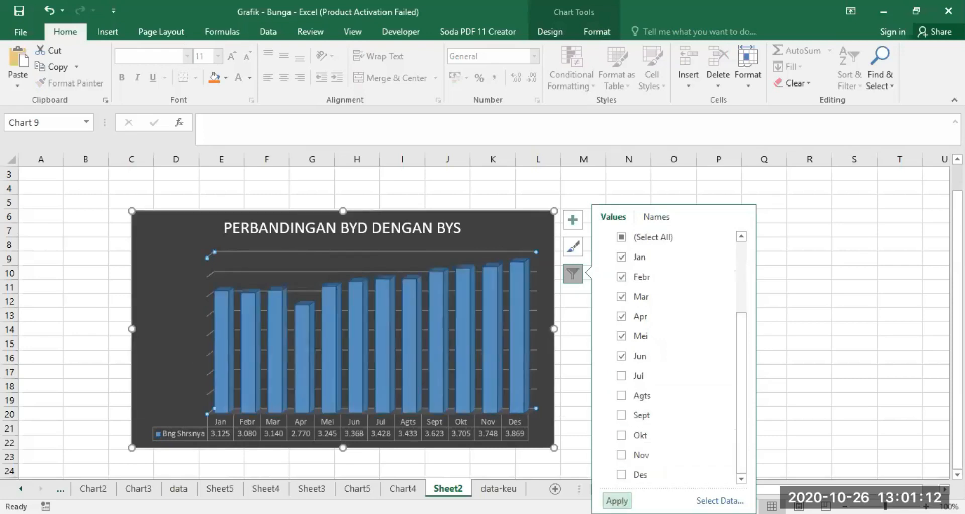
{"action": "left_click", "coordinate": [870, 346]}
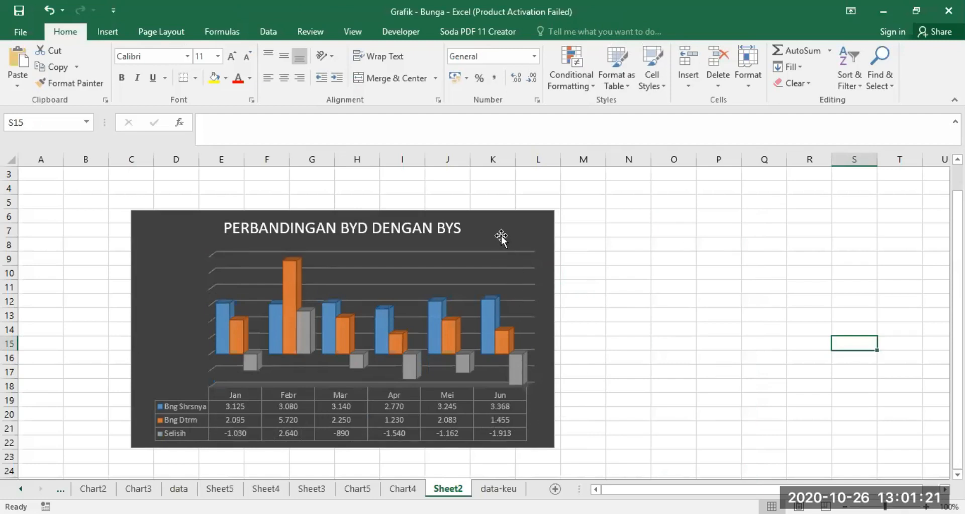
Step: Copy the whole filtered chart and paste the duplicate at cell O6
{"action": "left_click", "coordinate": [439, 221]}
{"action": "right_click", "coordinate": [438, 221]}
{"action": "left_click", "coordinate": [652, 258]}
{"action": "left_click", "coordinate": [181, 217]}
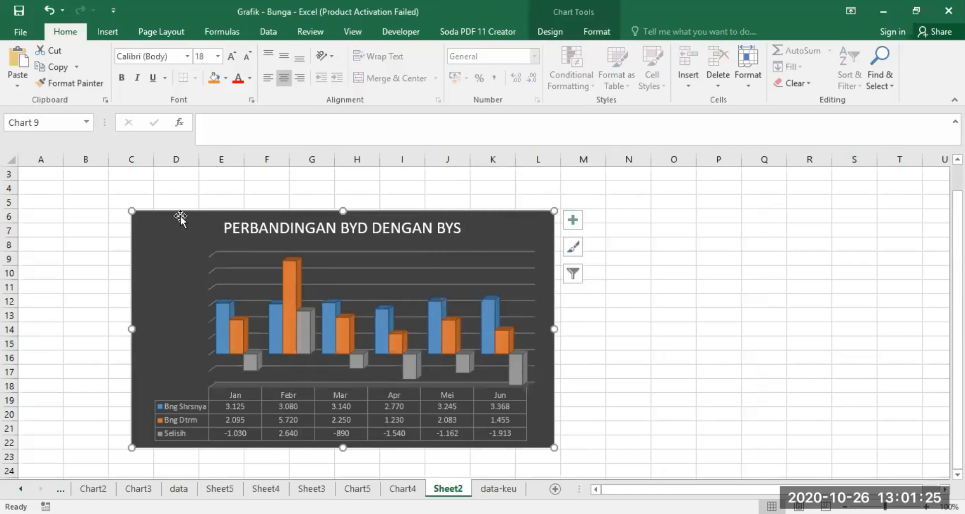
{"action": "right_click", "coordinate": [180, 215]}
{"action": "left_click", "coordinate": [661, 224]}
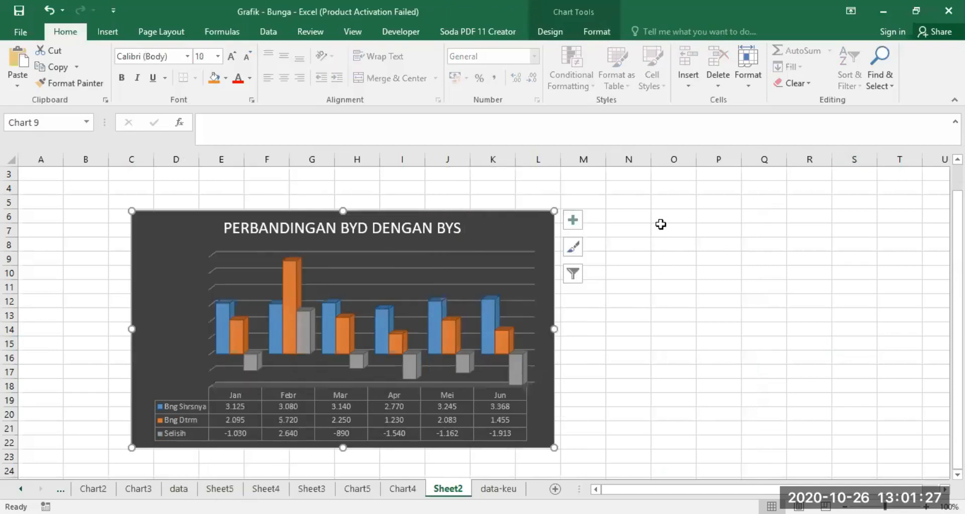
{"action": "left_click", "coordinate": [669, 217]}
{"action": "right_click", "coordinate": [668, 217]}
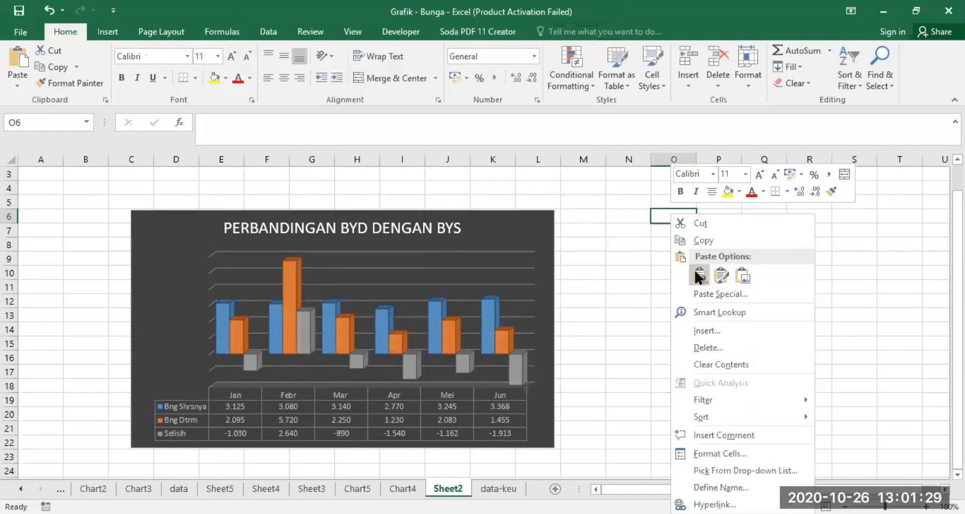
{"action": "left_click", "coordinate": [698, 275]}
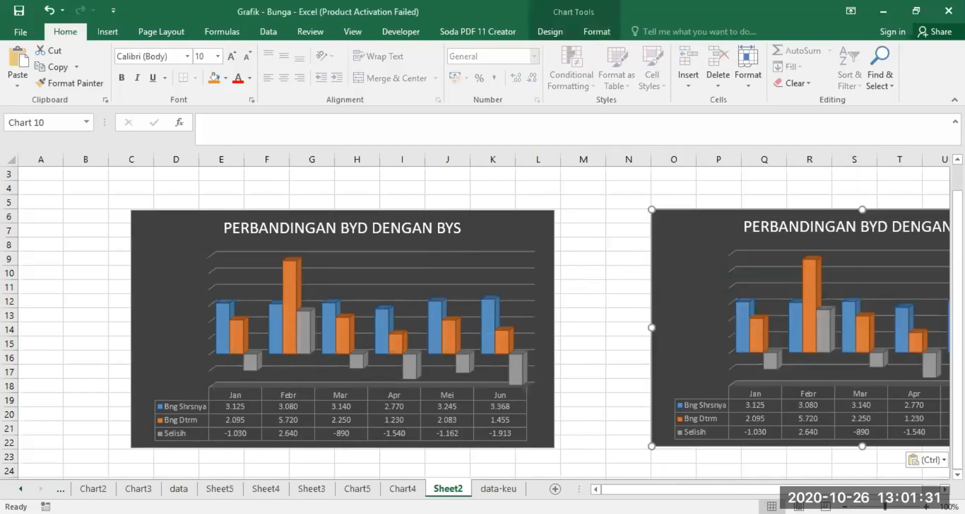
Step: Include the categories Jul, Agts, Sept, Okt, Nov and Des in the pasted chart's filter
{"action": "scroll", "coordinate": [775, 291], "scroll_direction": "right", "scroll_amount": 5}
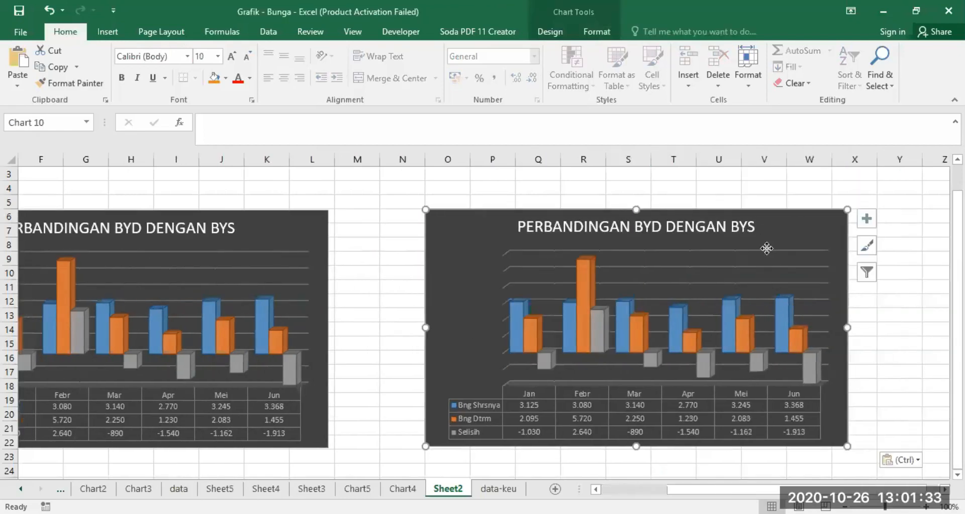
{"action": "left_click", "coordinate": [767, 249]}
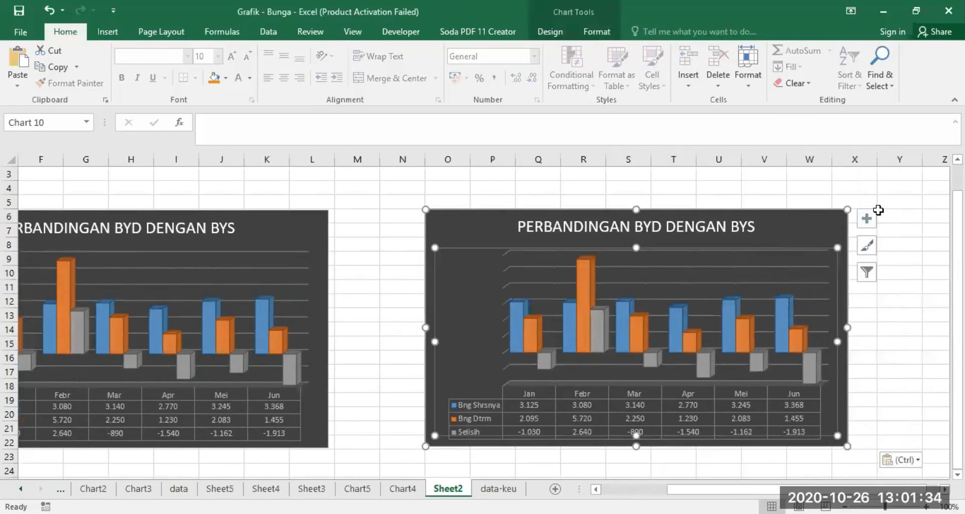
{"action": "left_click", "coordinate": [867, 272]}
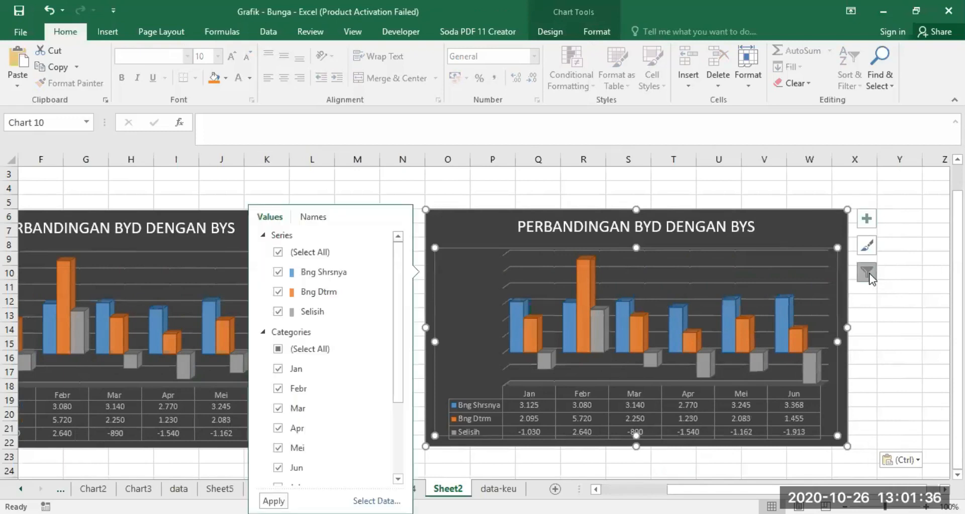
{"action": "left_click_drag", "start_coordinate": [402, 300], "coordinate": [400, 383]}
{"action": "left_click", "coordinate": [278, 376]}
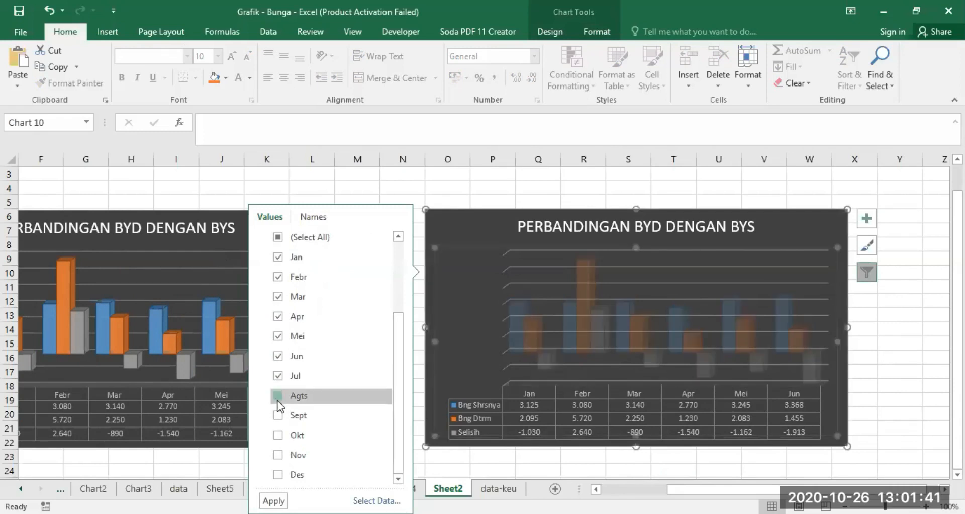
{"action": "left_click", "coordinate": [278, 395]}
{"action": "left_click", "coordinate": [279, 416]}
{"action": "left_click", "coordinate": [278, 435]}
{"action": "left_click", "coordinate": [278, 454]}
{"action": "left_click", "coordinate": [278, 474]}
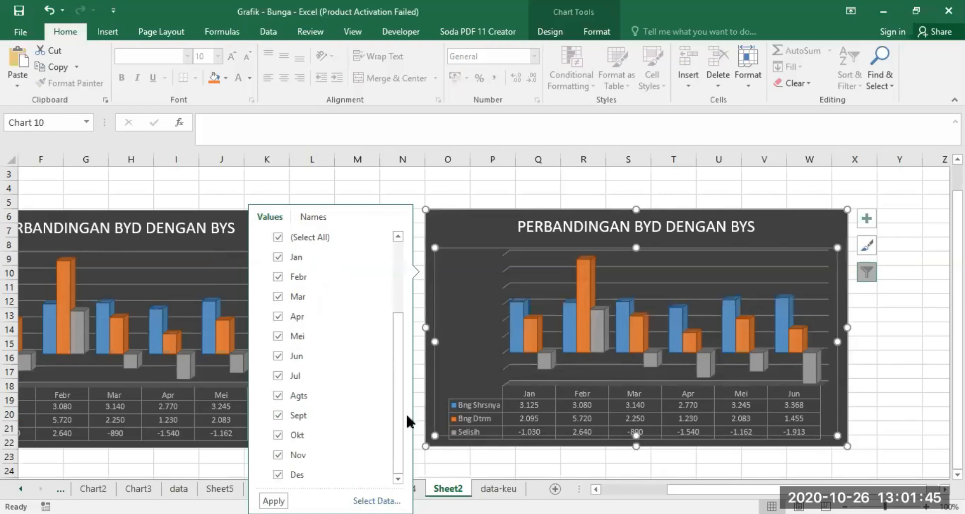
Step: Exclude the categories Jan, Febr, Mar, Apr, Mei and Jun from the pasted chart and apply the filter
{"action": "scroll", "coordinate": [381, 370], "scroll_direction": "up", "scroll_amount": 2}
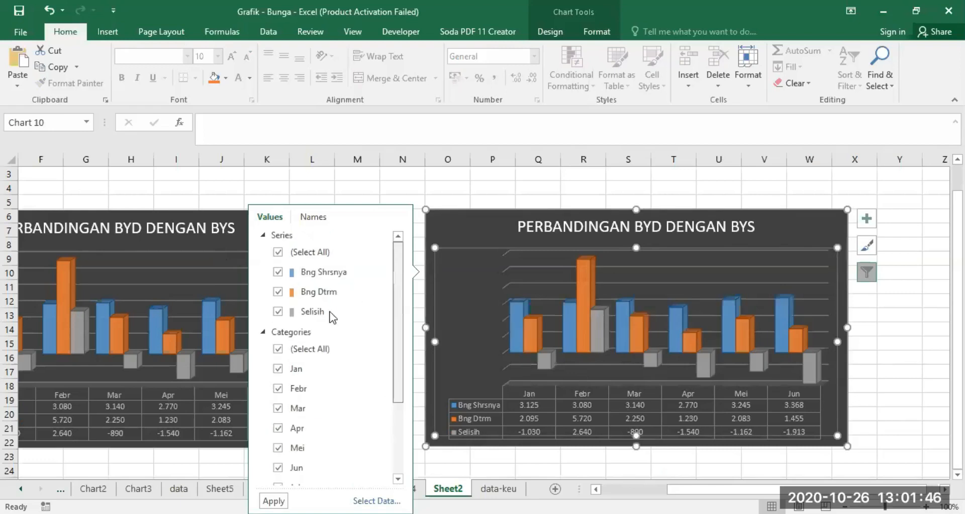
{"action": "left_click", "coordinate": [290, 371]}
{"action": "left_click", "coordinate": [292, 390]}
{"action": "left_click", "coordinate": [296, 409]}
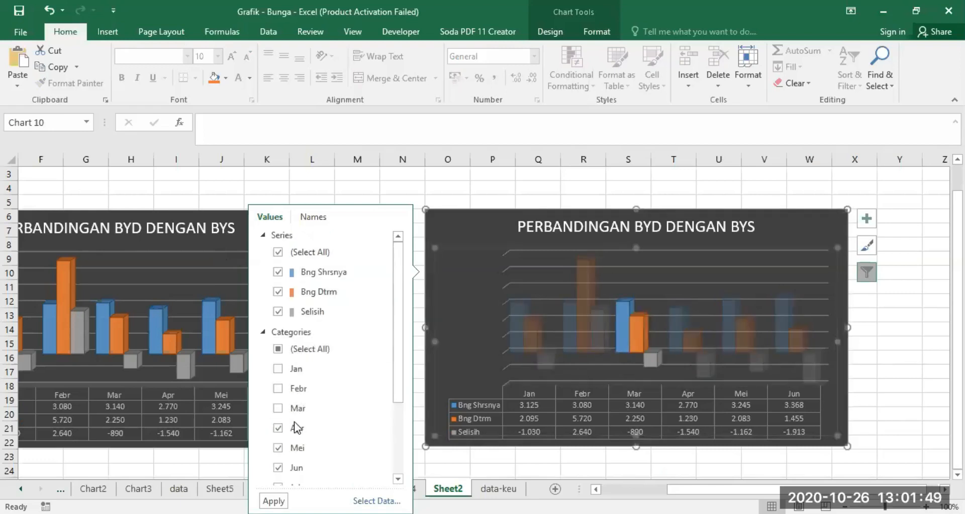
{"action": "left_click", "coordinate": [296, 427]}
{"action": "left_click", "coordinate": [297, 448]}
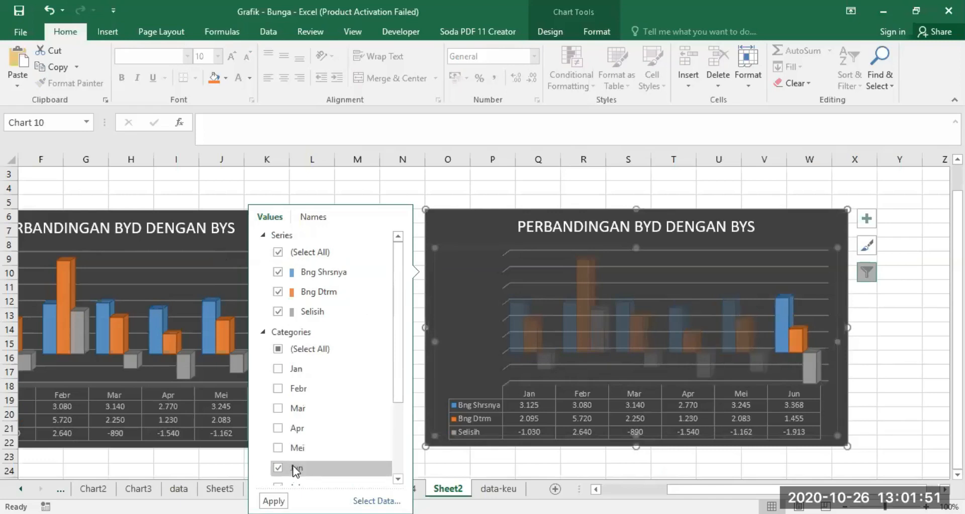
{"action": "left_click", "coordinate": [297, 469]}
{"action": "left_click", "coordinate": [273, 501]}
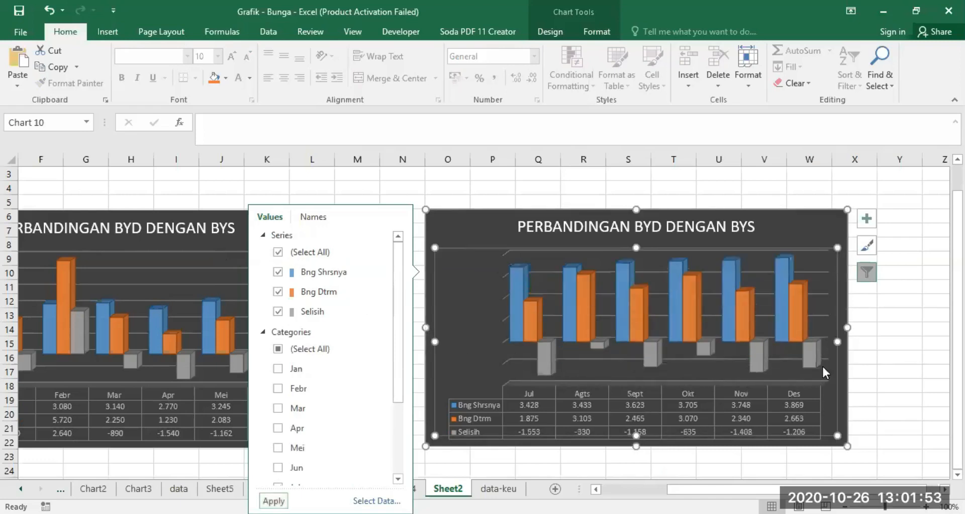
{"action": "left_click", "coordinate": [912, 355]}
Step: Move the whole Jul–Des chart closer to the Jan–Jun chart so that it starts in column M, undoing the accidental title move
{"action": "left_click_drag", "start_coordinate": [762, 489], "coordinate": [702, 447]}
{"action": "left_click_drag", "start_coordinate": [749, 226], "coordinate": [673, 234]}
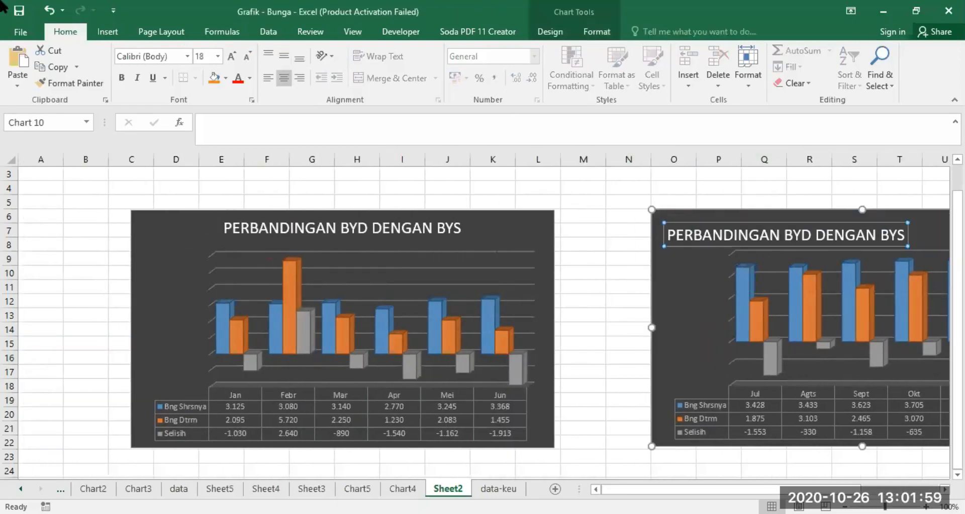
{"action": "left_click", "coordinate": [48, 11]}
{"action": "left_click_drag", "start_coordinate": [700, 276], "coordinate": [700, 273]}
{"action": "left_click", "coordinate": [697, 217]}
{"action": "left_click_drag", "start_coordinate": [695, 217], "coordinate": [622, 217]}
{"action": "left_click_drag", "start_coordinate": [653, 489], "coordinate": [694, 490]}
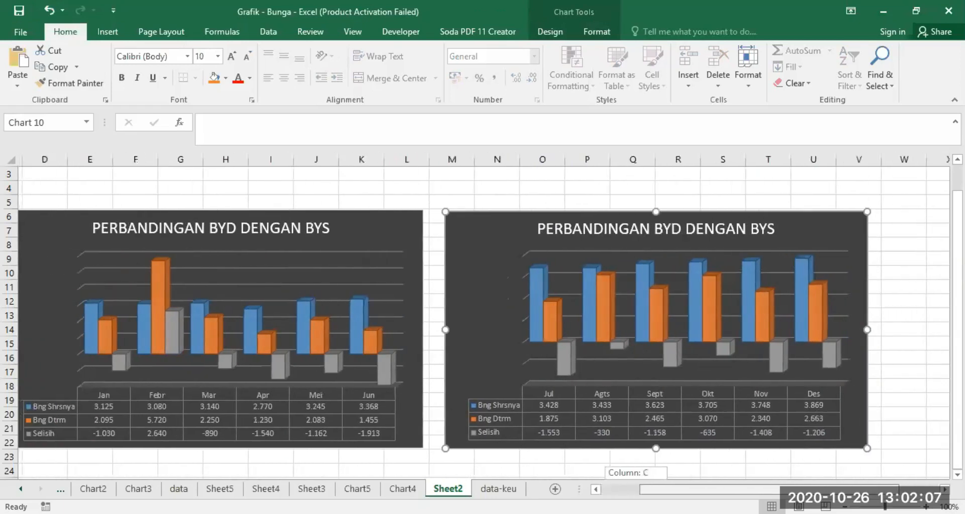
Step: Add a second line reading SEMESTER I to the title of the Jan–Jun chart
{"action": "left_click", "coordinate": [224, 223]}
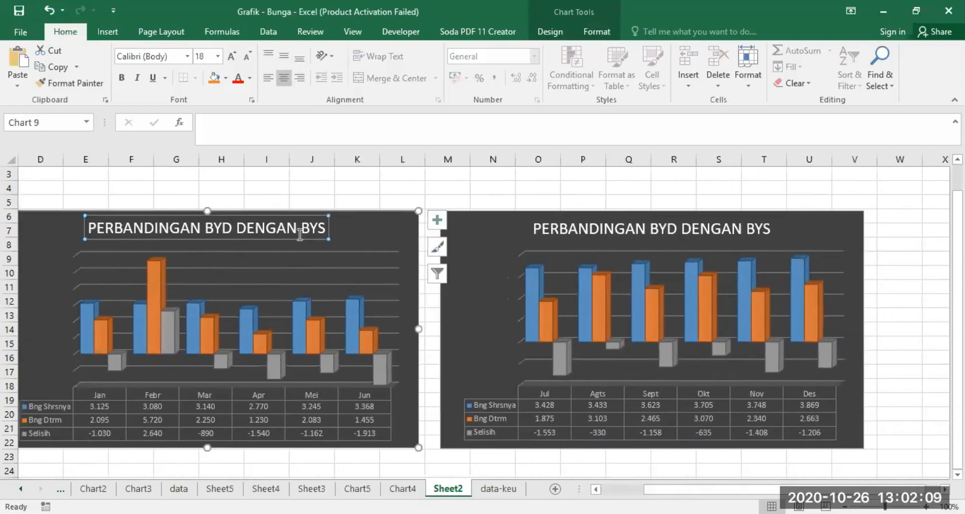
{"action": "left_click", "coordinate": [323, 226]}
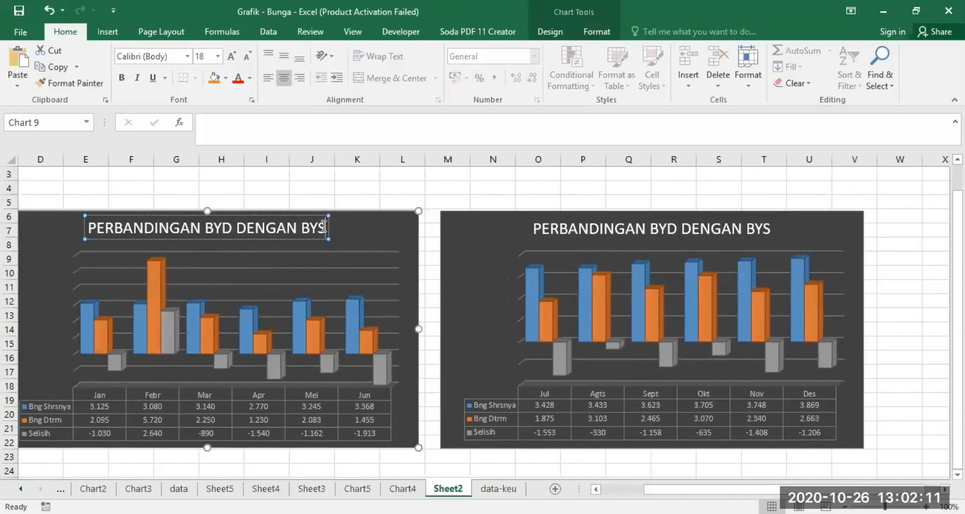
{"action": "key", "text": "Return"}
{"action": "type", "text": "SEMESTER"}
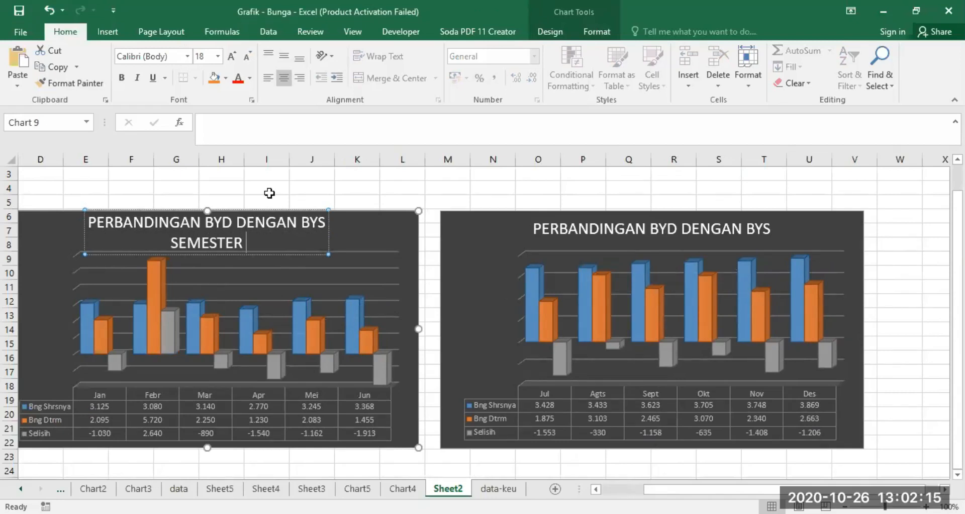
{"action": "type", "text": " I"}
Step: Add a second line reading SEMESTER II to the title of the Jul–Des chart
{"action": "left_click", "coordinate": [748, 226]}
{"action": "left_click", "coordinate": [770, 227]}
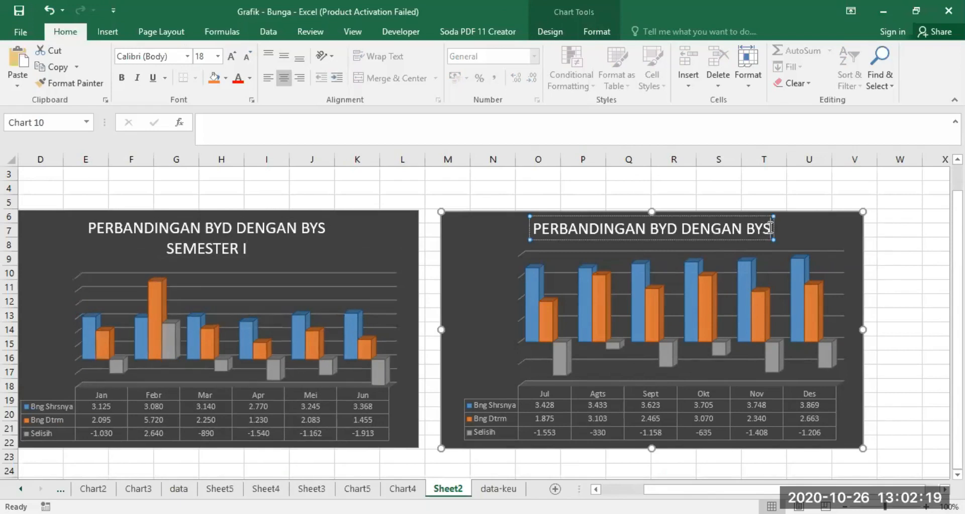
{"action": "key", "text": "Return"}
{"action": "type", "text": "SEMESTER II"}
{"action": "left_click", "coordinate": [899, 246]}
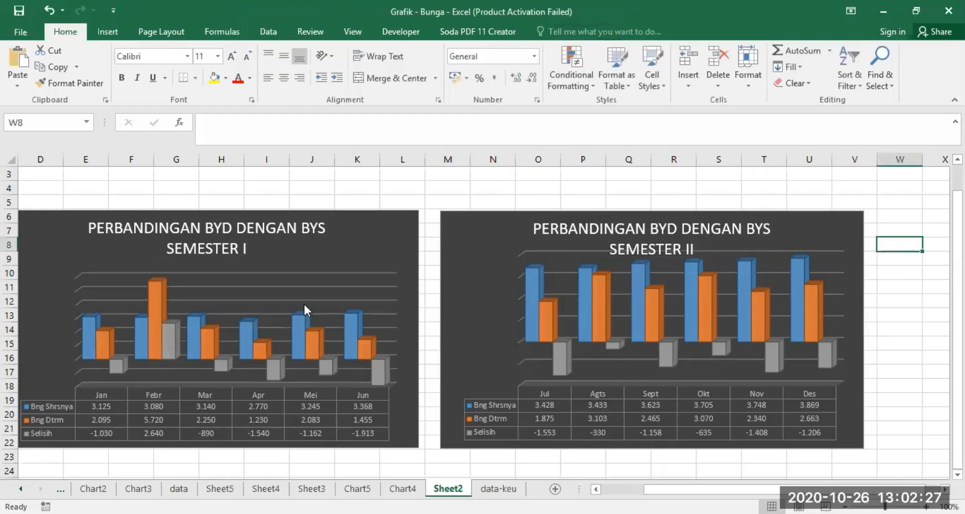
{"action": "left_click", "coordinate": [362, 235]}
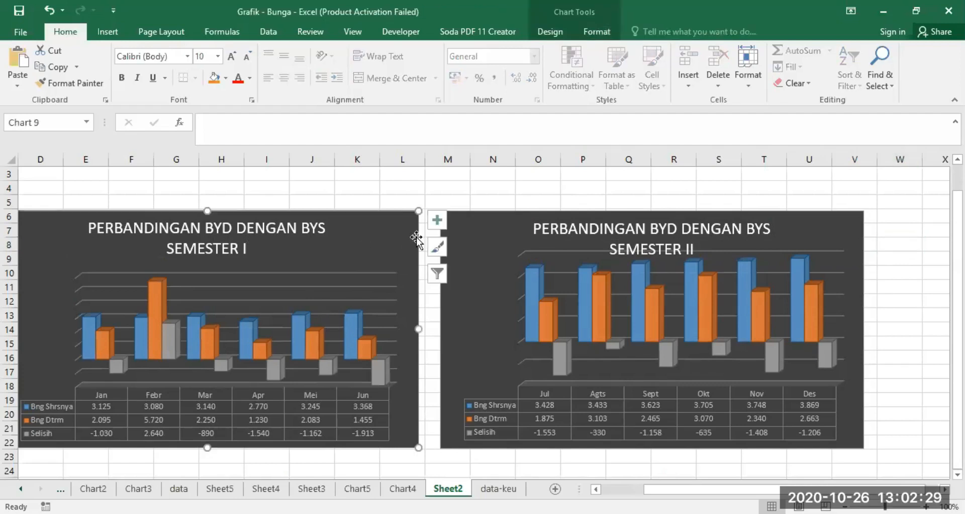
{"action": "left_click", "coordinate": [437, 274]}
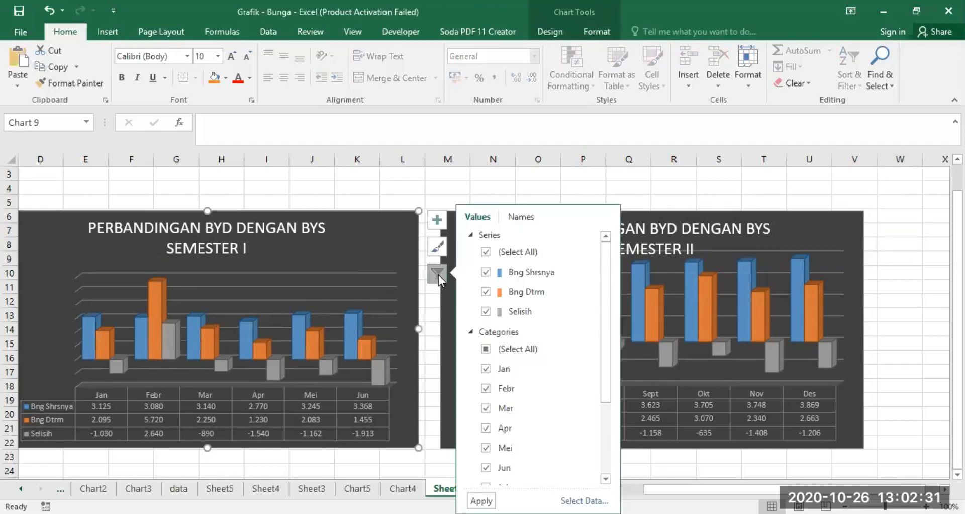
{"action": "left_click", "coordinate": [486, 348]}
{"action": "left_click", "coordinate": [699, 186]}
Step: Include all categories in the Semester I chart's filter and apply it so that every month is plotted
{"action": "left_click", "coordinate": [368, 238]}
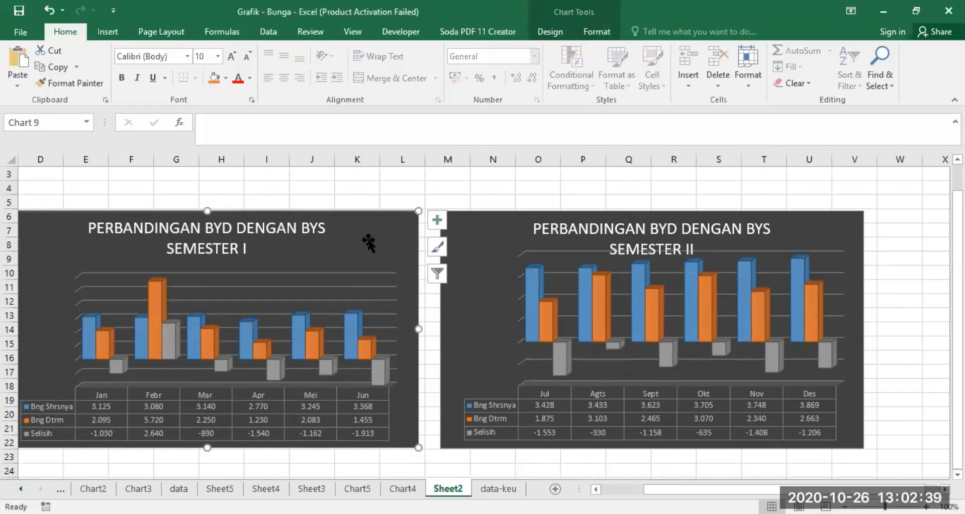
{"action": "left_click", "coordinate": [431, 270]}
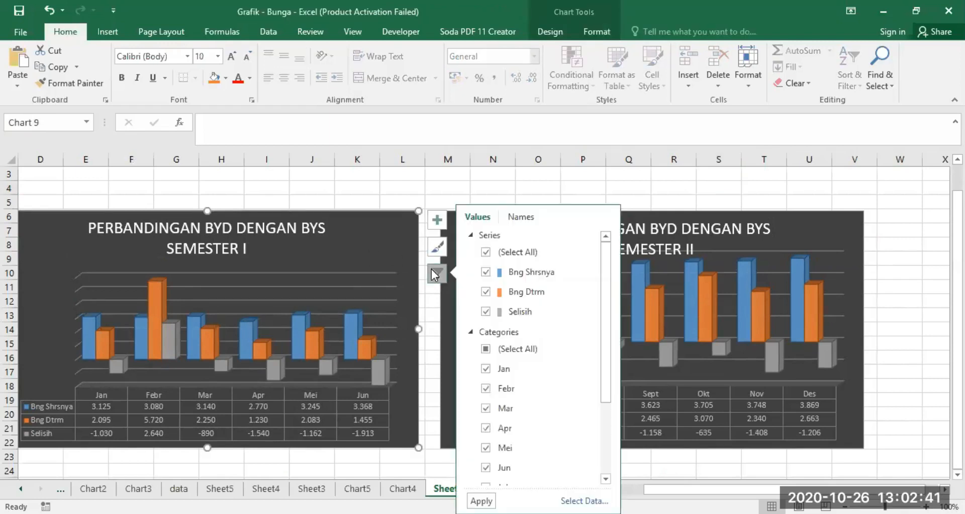
{"action": "left_click", "coordinate": [486, 349]}
{"action": "left_click", "coordinate": [485, 348]}
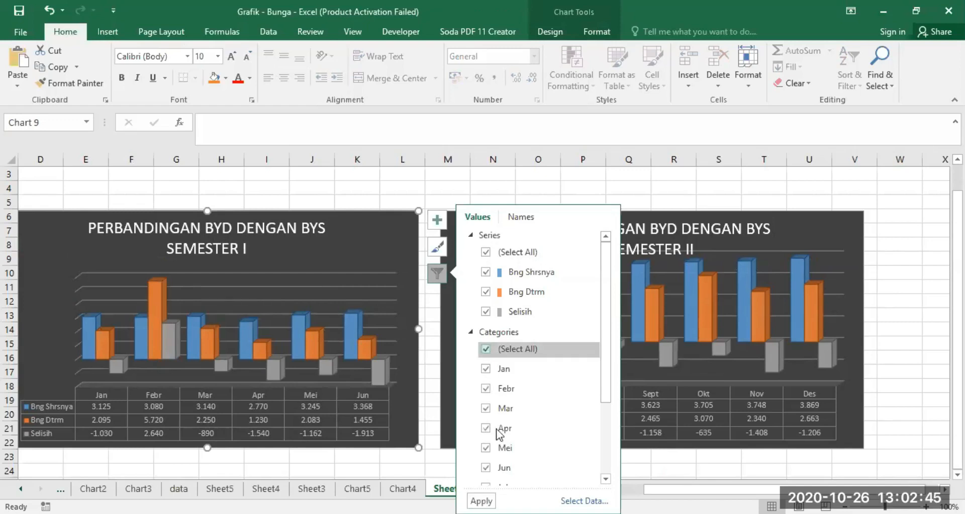
{"action": "left_click", "coordinate": [481, 501]}
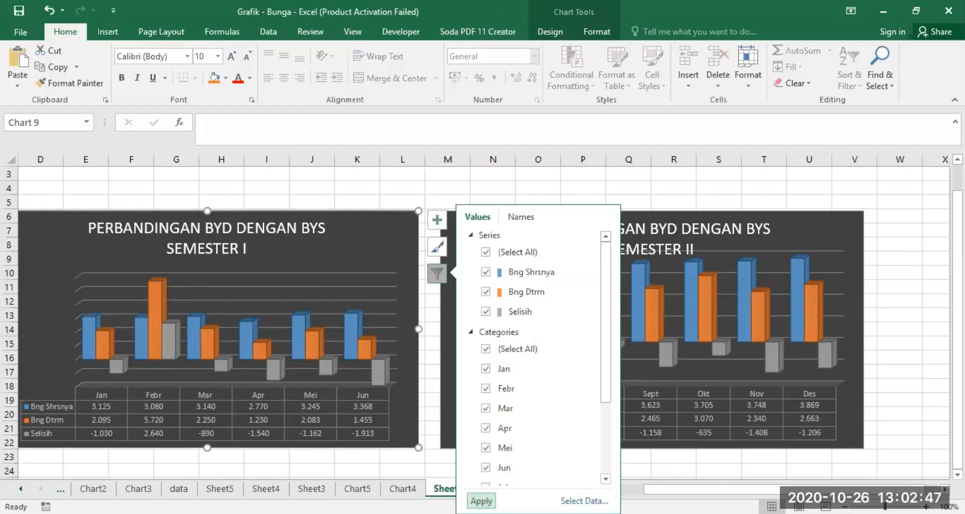
{"action": "left_click", "coordinate": [908, 201]}
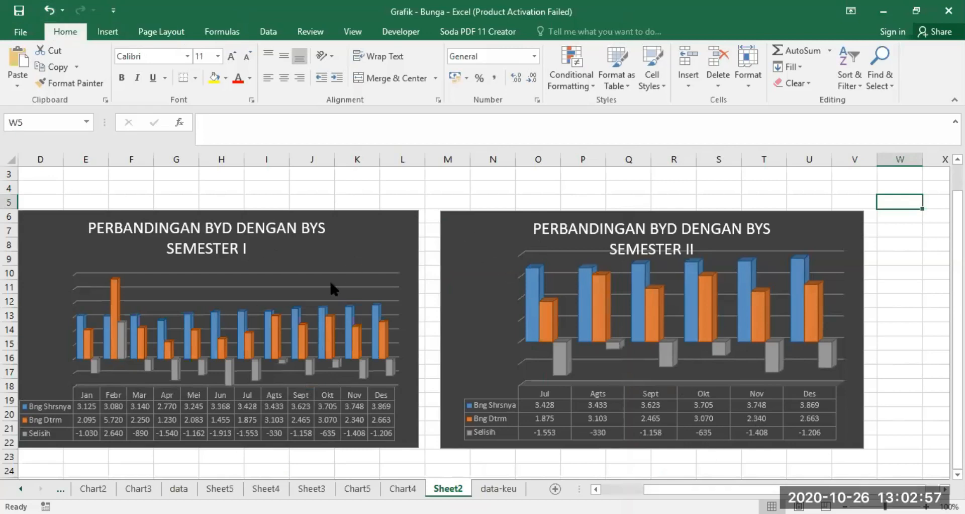
Step: Cut the whole Semester II chart out of Sheet2
{"action": "left_click", "coordinate": [546, 224]}
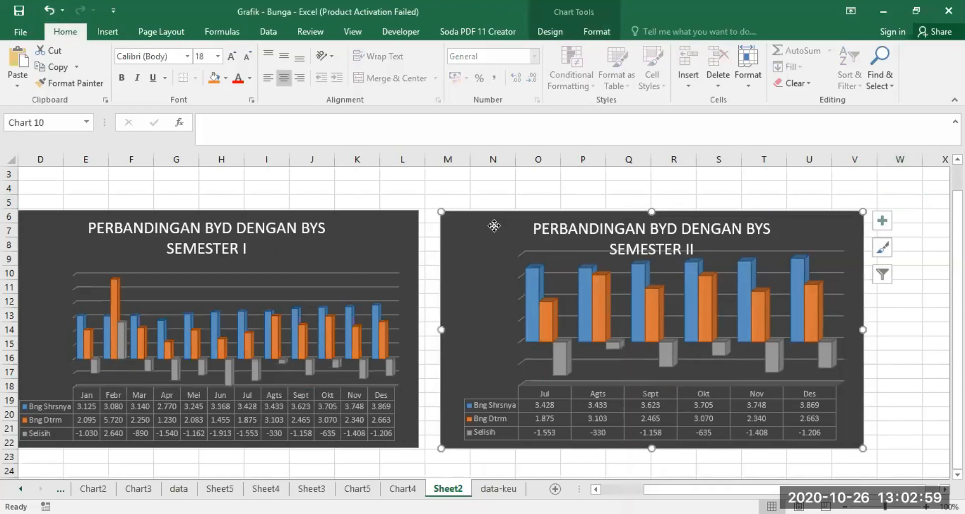
{"action": "left_click_drag", "start_coordinate": [494, 226], "coordinate": [483, 229]}
{"action": "right_click", "coordinate": [476, 214]}
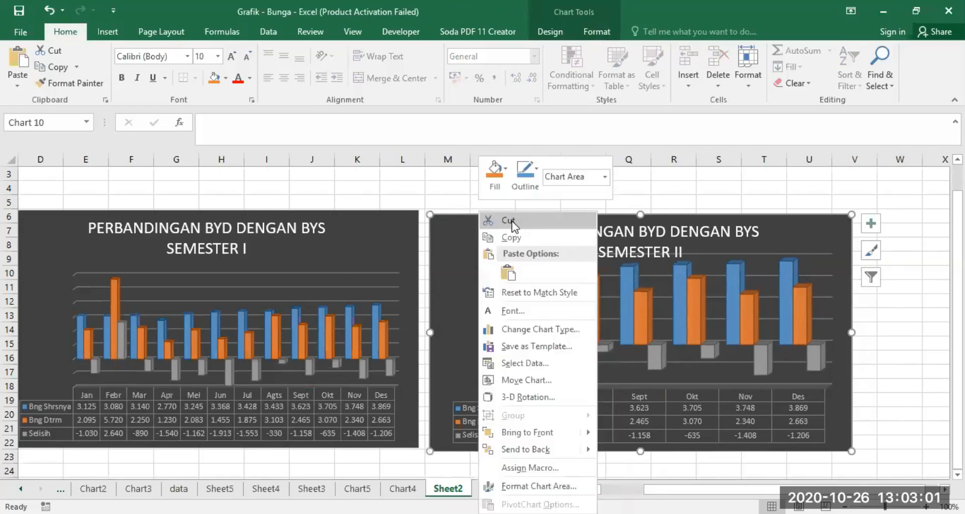
{"action": "left_click", "coordinate": [512, 221]}
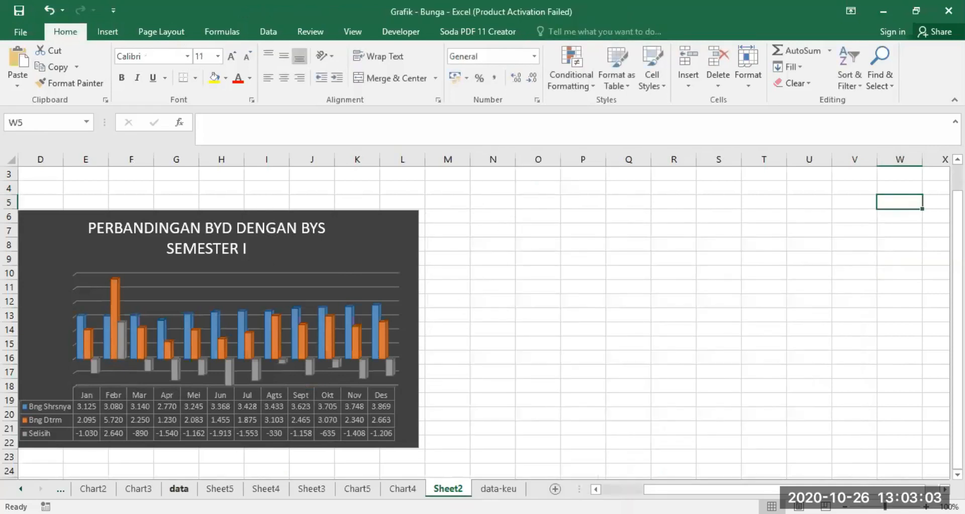
Step: Cut the untitled clustered column chart out of the data sheet
{"action": "left_click", "coordinate": [179, 488]}
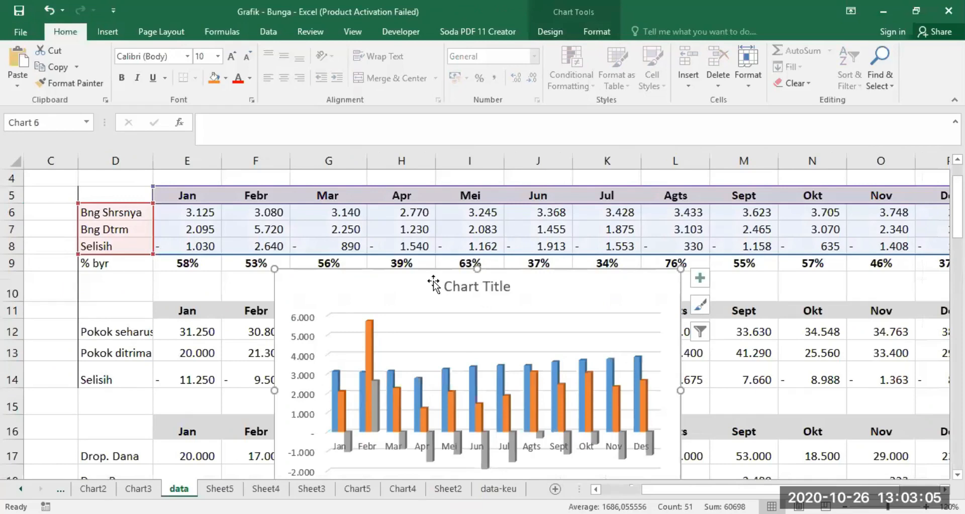
{"action": "right_click", "coordinate": [435, 283]}
{"action": "left_click", "coordinate": [475, 219]}
Step: Insert a 3-D pie chart from the monthly interest range D5:P8 on the data sheet
{"action": "left_click_drag", "start_coordinate": [101, 210], "coordinate": [758, 245]}
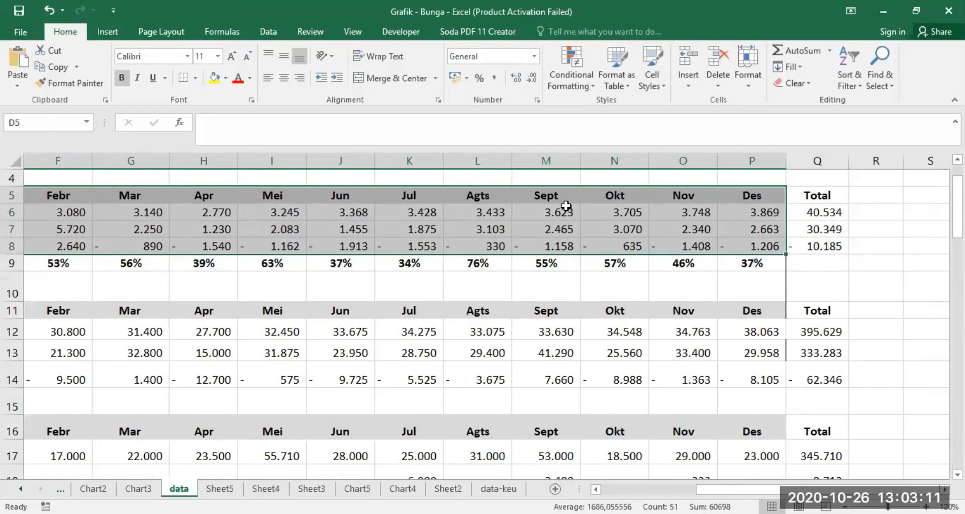
{"action": "left_click", "coordinate": [104, 28]}
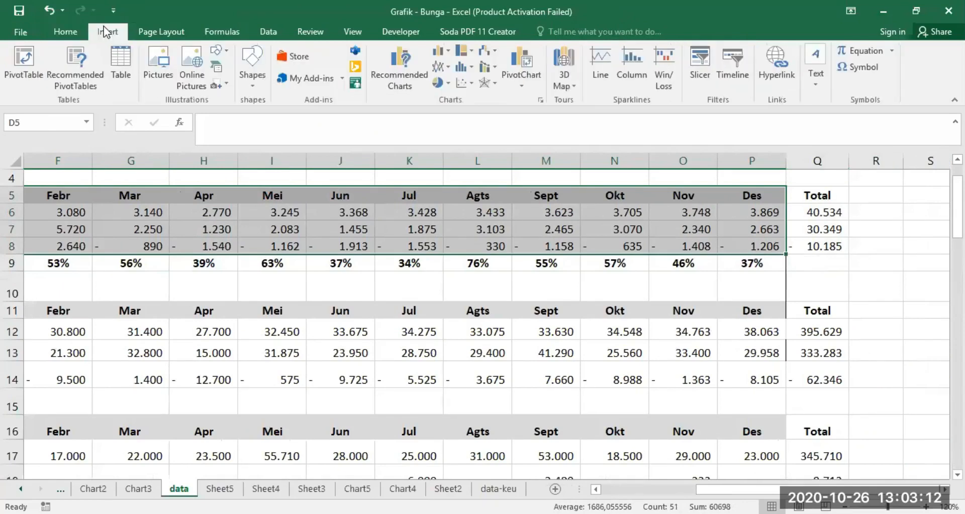
{"action": "left_click", "coordinate": [441, 88]}
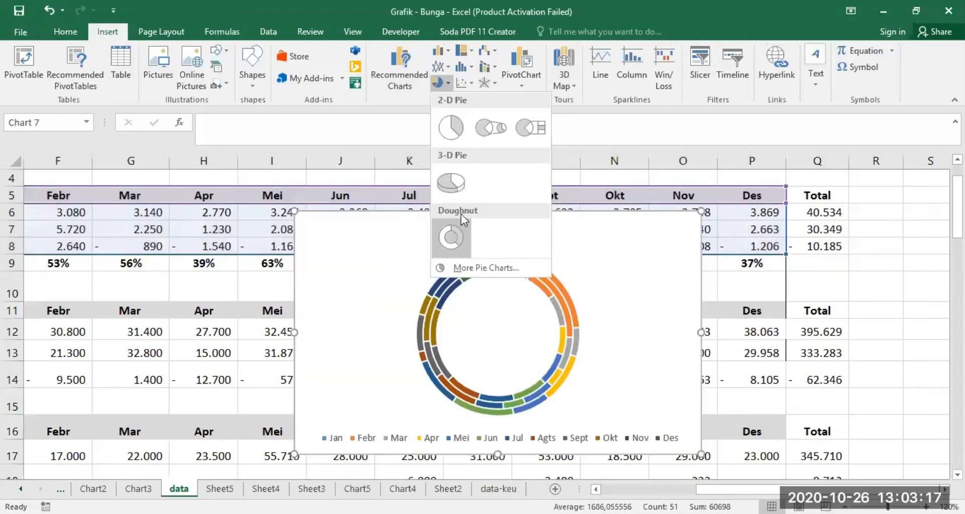
{"action": "left_click", "coordinate": [454, 180]}
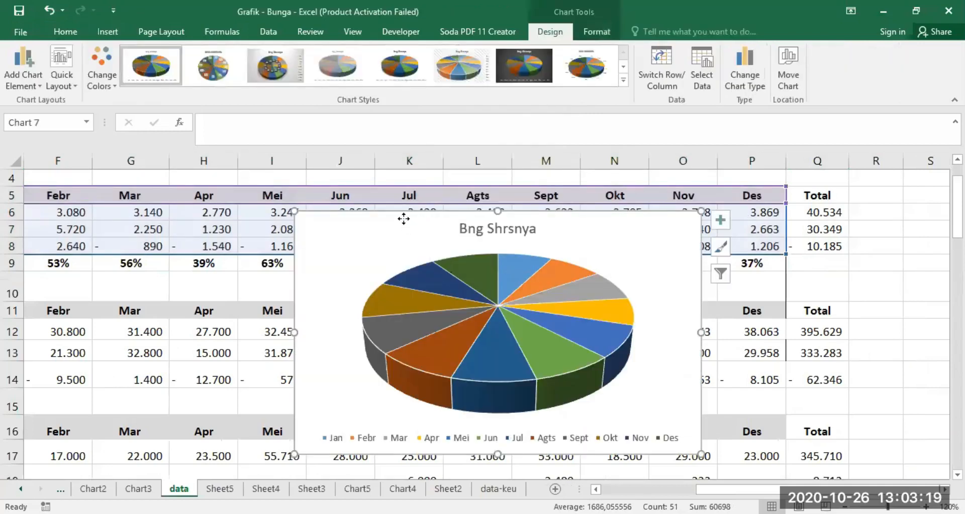
Step: Copy the pie chart and paste it at cell O6 on Sheet2
{"action": "right_click", "coordinate": [404, 216]}
{"action": "left_click", "coordinate": [441, 242]}
{"action": "left_click", "coordinate": [448, 487]}
{"action": "left_click", "coordinate": [536, 215]}
{"action": "right_click", "coordinate": [564, 279]}
{"action": "left_click", "coordinate": [564, 276]}
Step: Enlarge the pasted pie chart downward to row 22 and widen it leftward into column N
{"action": "left_click_drag", "start_coordinate": [684, 412], "coordinate": [682, 449]}
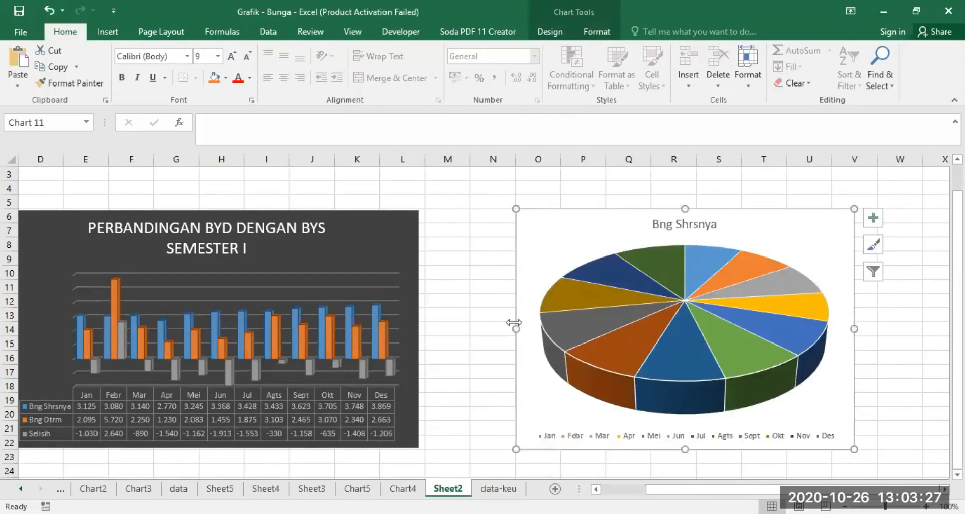
{"action": "left_click_drag", "start_coordinate": [511, 324], "coordinate": [473, 319]}
{"action": "left_click", "coordinate": [892, 357]}
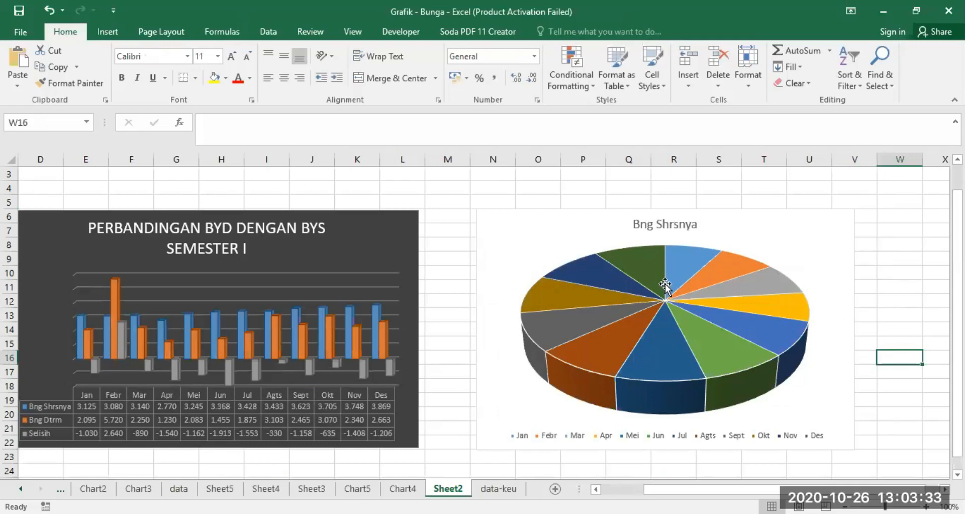
Step: Add data labels to the Bng Shrsnya pie chart
{"action": "left_click", "coordinate": [779, 243]}
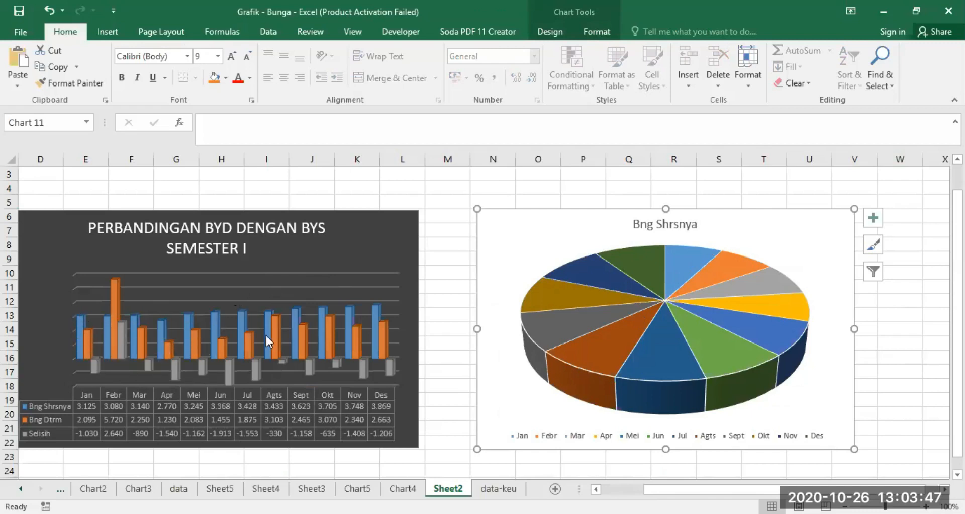
{"action": "left_click", "coordinate": [873, 218]}
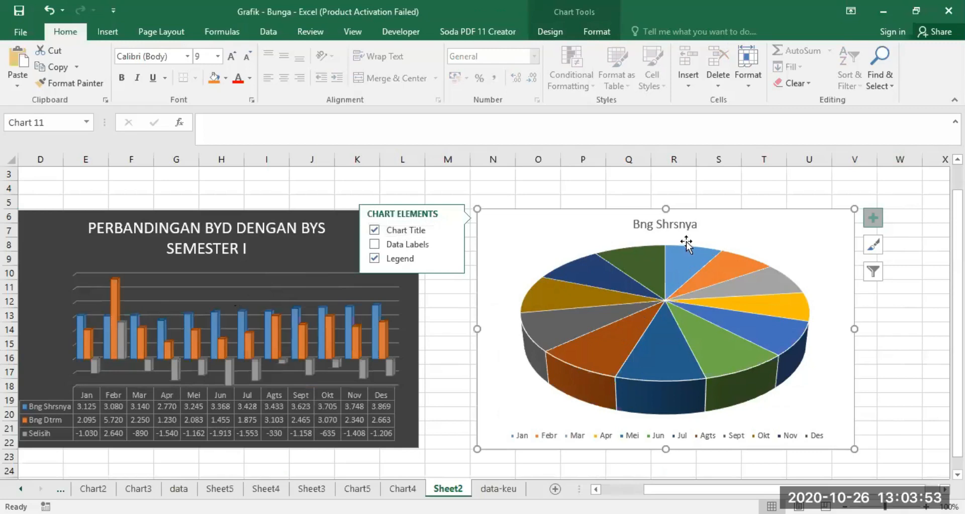
{"action": "left_click", "coordinate": [374, 245]}
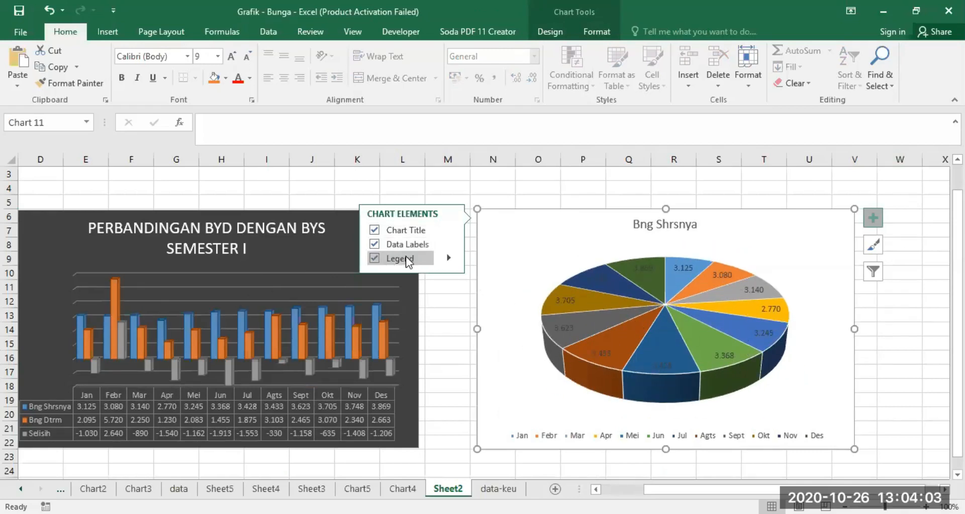
Step: Try the pie chart's legend at the Left, Top and Right positions, ending with Bottom
{"action": "left_click", "coordinate": [445, 256]}
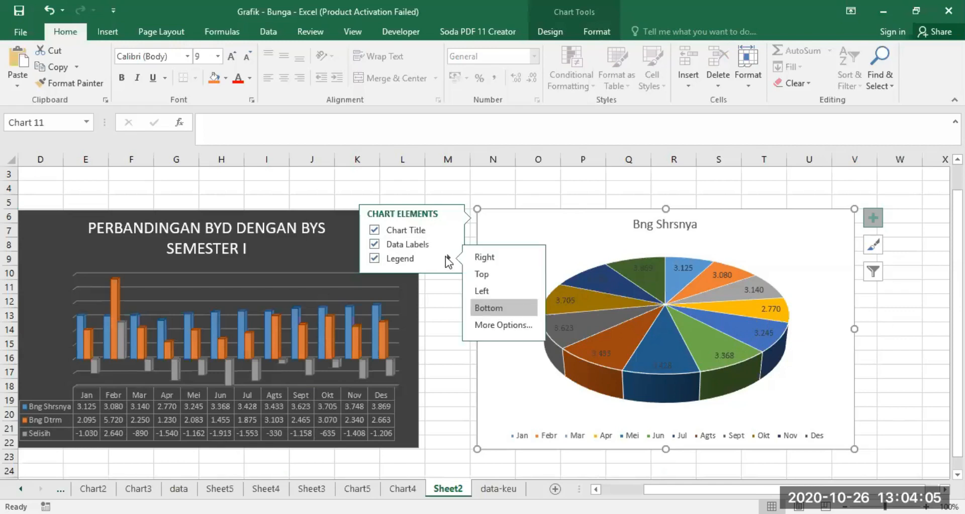
{"action": "left_click", "coordinate": [494, 291]}
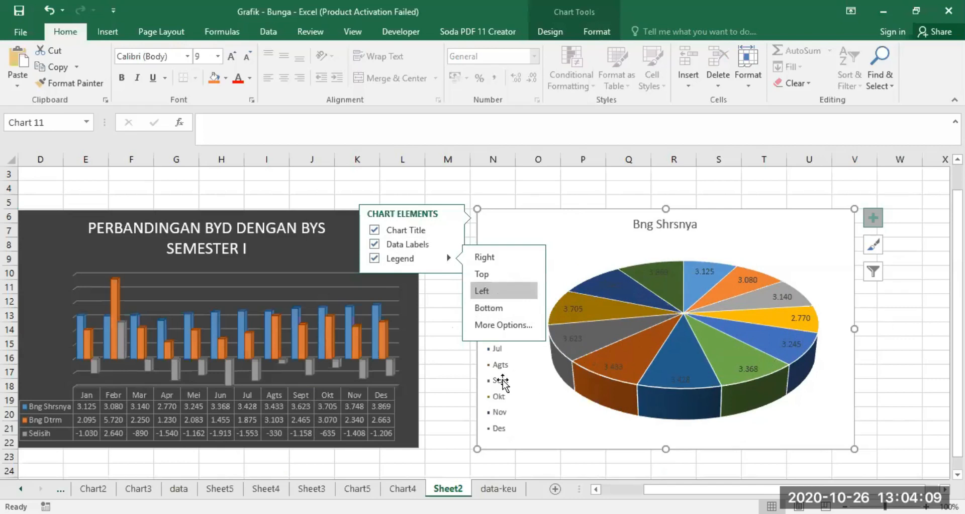
{"action": "left_click", "coordinate": [495, 274]}
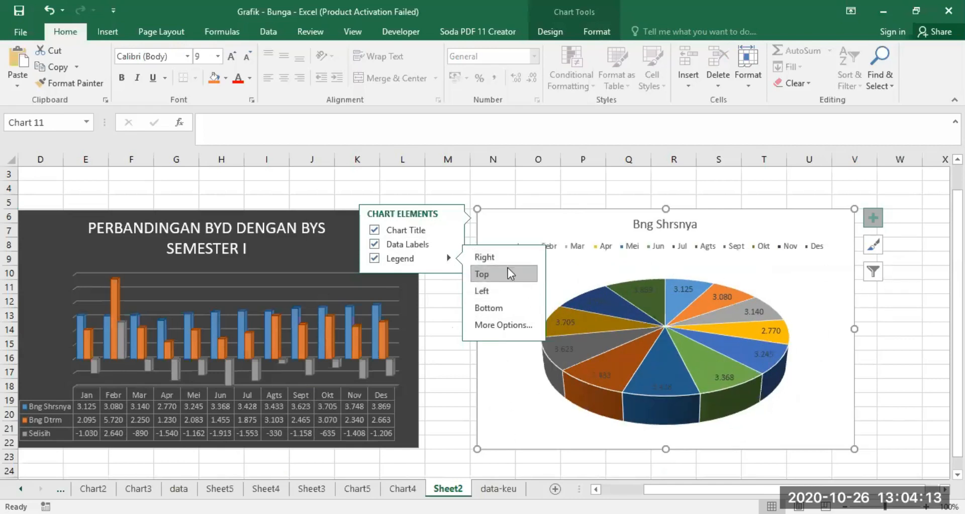
{"action": "left_click", "coordinate": [497, 254]}
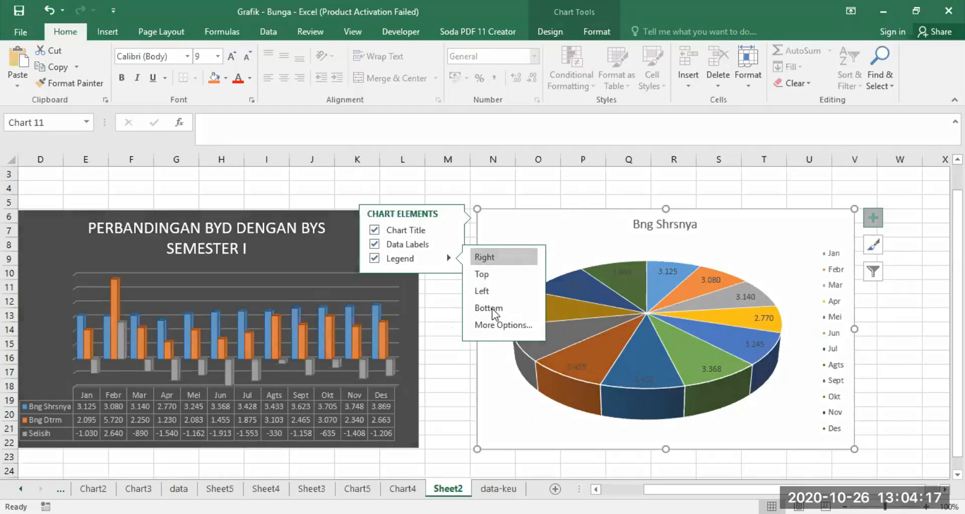
{"action": "left_click", "coordinate": [492, 308]}
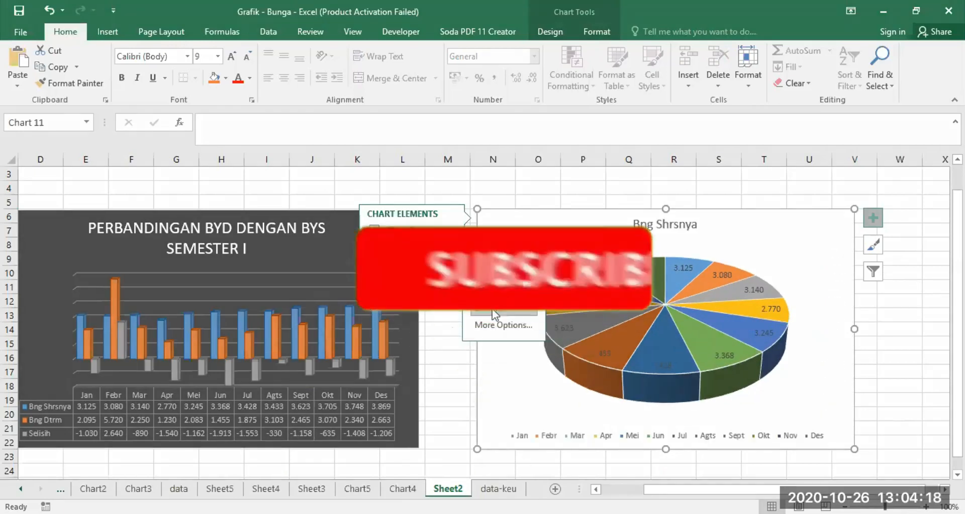
{"action": "left_click", "coordinate": [446, 329]}
Step: Apply the chart style with the dark gradient background and light labels to the pie chart
{"action": "left_click", "coordinate": [754, 253]}
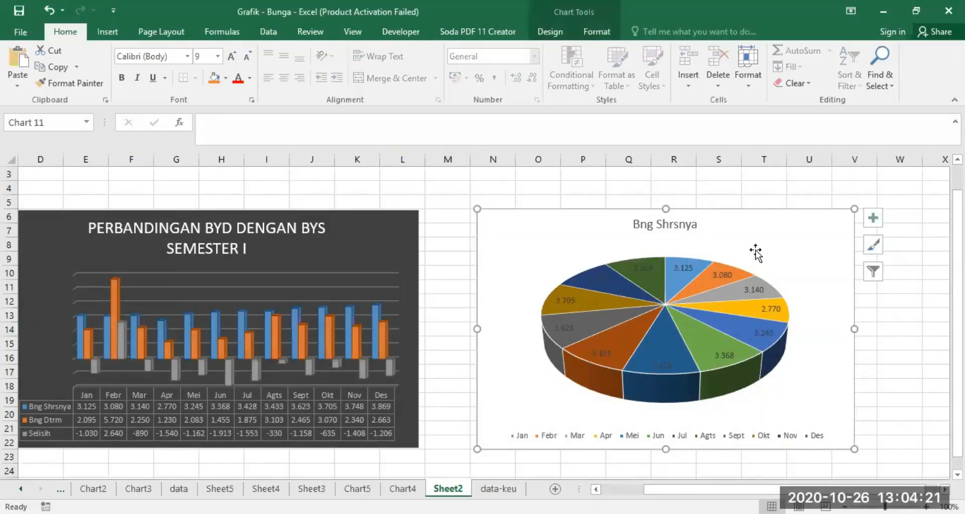
{"action": "left_click", "coordinate": [874, 246]}
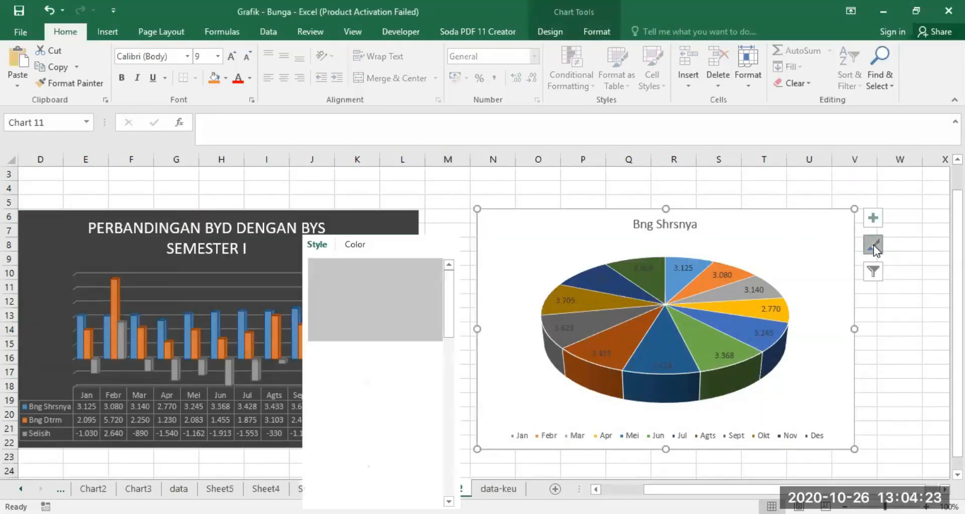
{"action": "left_click_drag", "start_coordinate": [449, 301], "coordinate": [445, 408]}
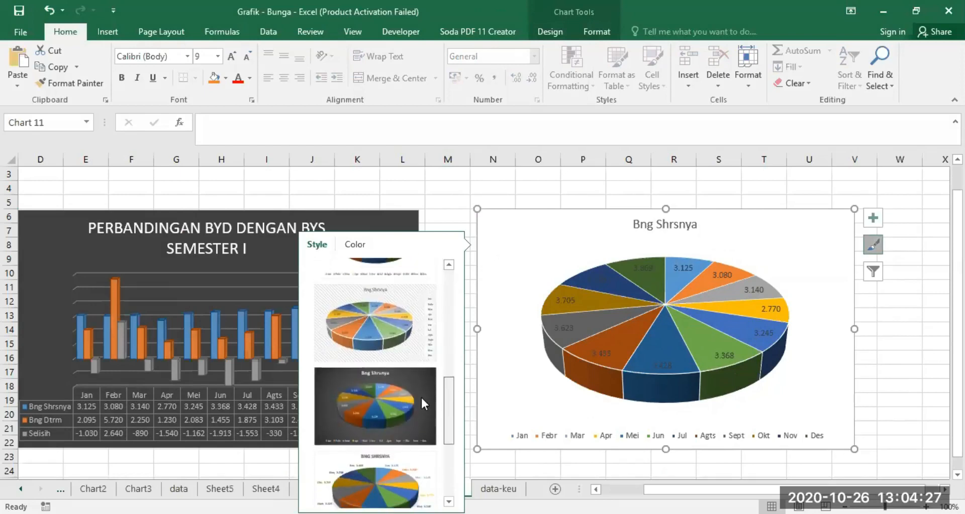
{"action": "left_click", "coordinate": [411, 389]}
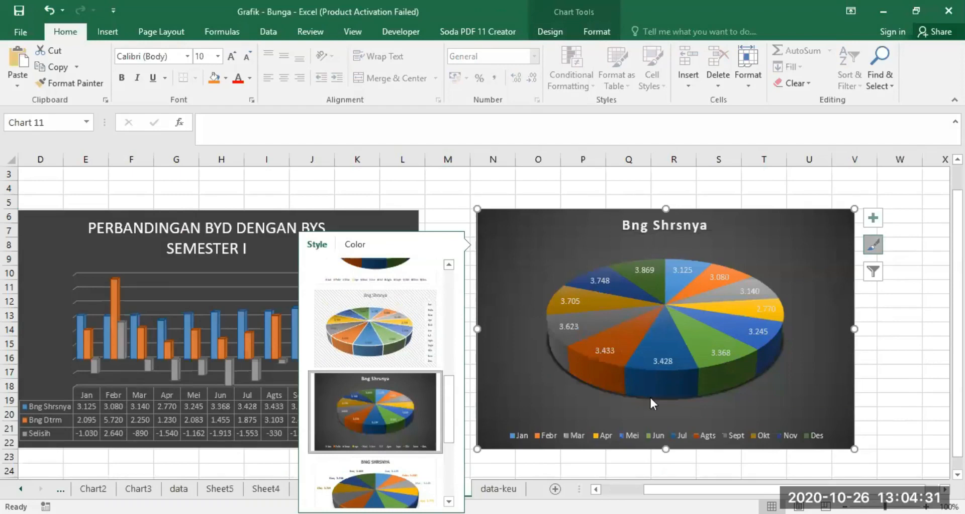
Step: Filter the 3-D pie chart to show the Bng Dtrm series, trying the Selisih option before applying
{"action": "left_click", "coordinate": [917, 338]}
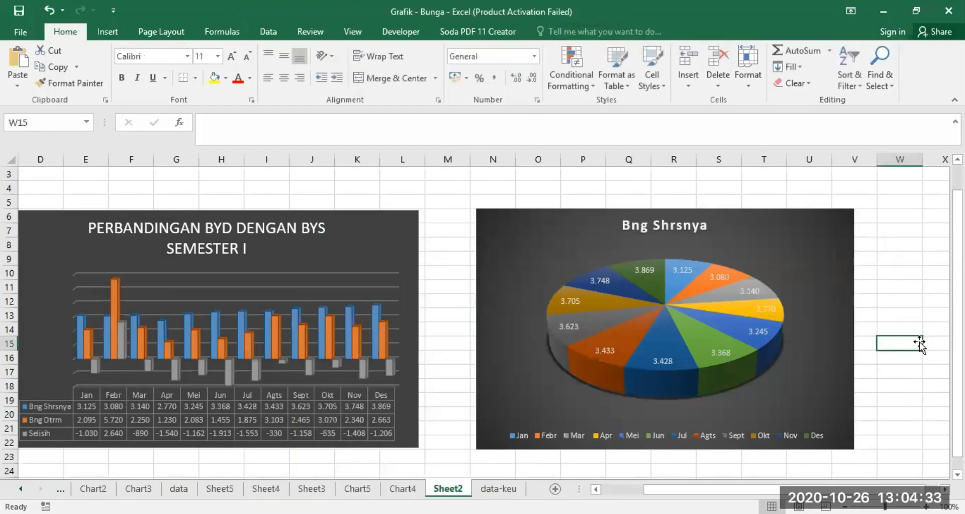
{"action": "left_click", "coordinate": [812, 241]}
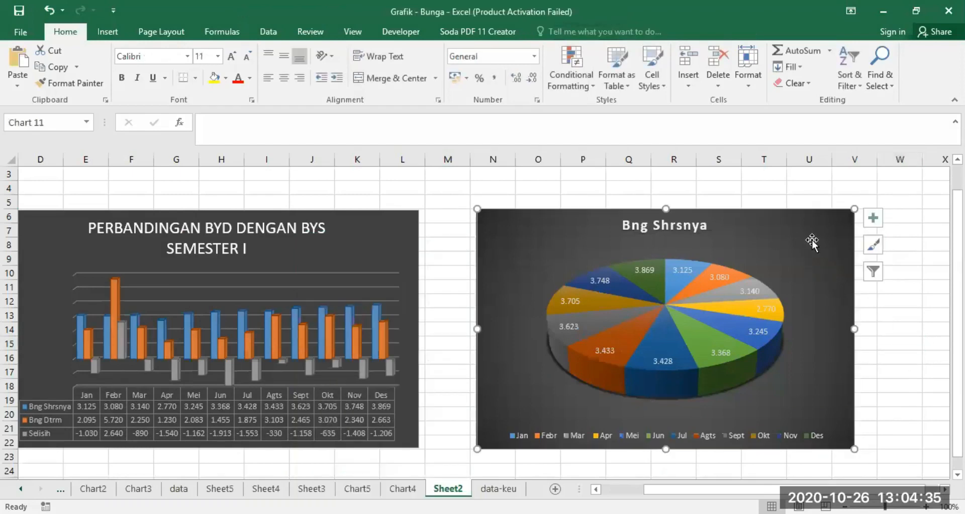
{"action": "left_click", "coordinate": [873, 272]}
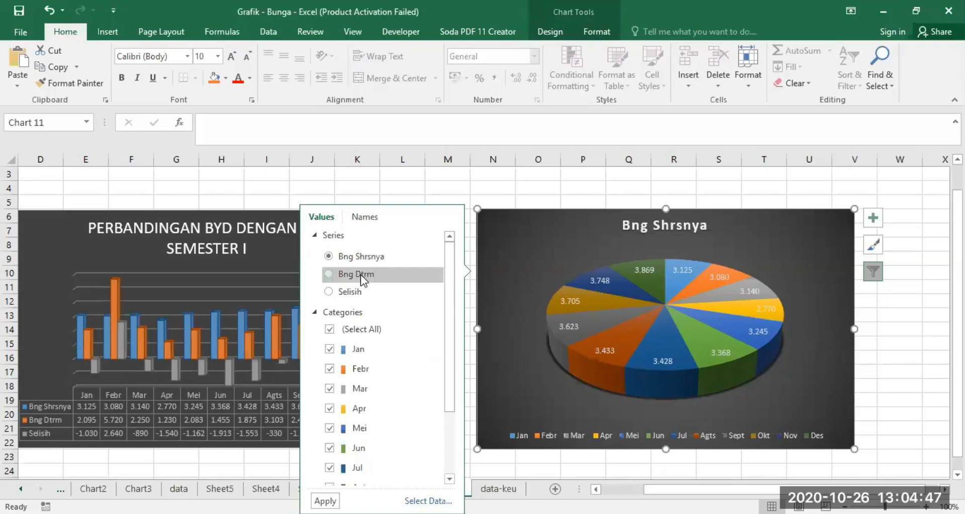
{"action": "left_click", "coordinate": [330, 274]}
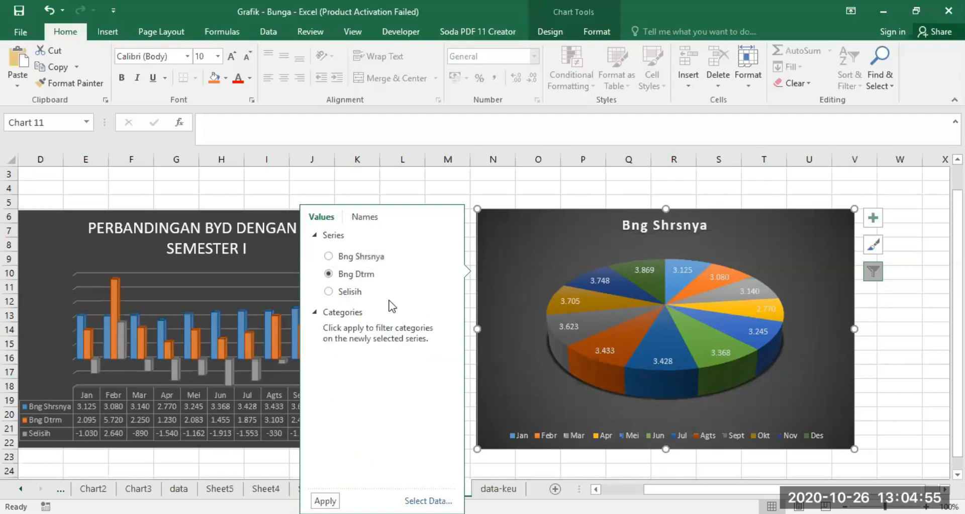
{"action": "left_click", "coordinate": [329, 292]}
{"action": "mouse_move", "coordinate": [687, 324]}
{"action": "left_click", "coordinate": [327, 274]}
{"action": "mouse_move", "coordinate": [679, 287]}
{"action": "left_click", "coordinate": [325, 501]}
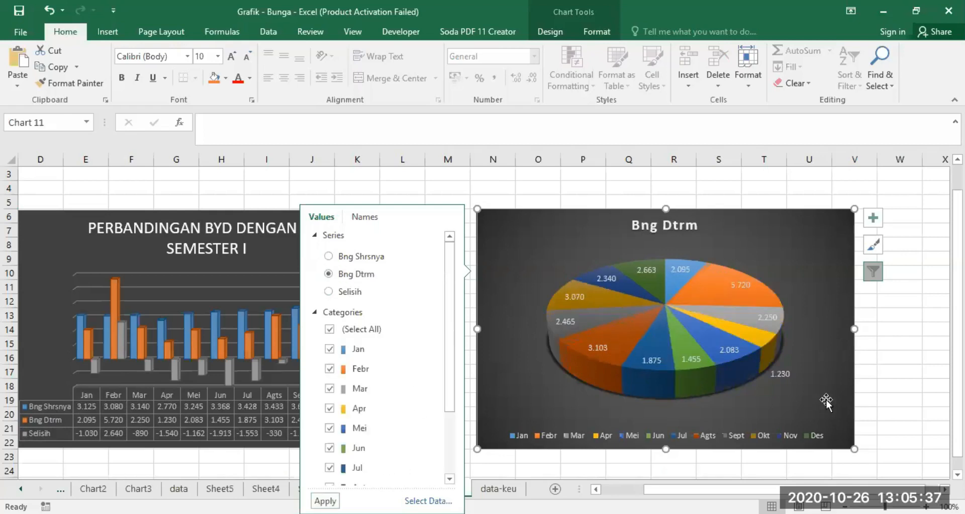
{"action": "left_click", "coordinate": [890, 356]}
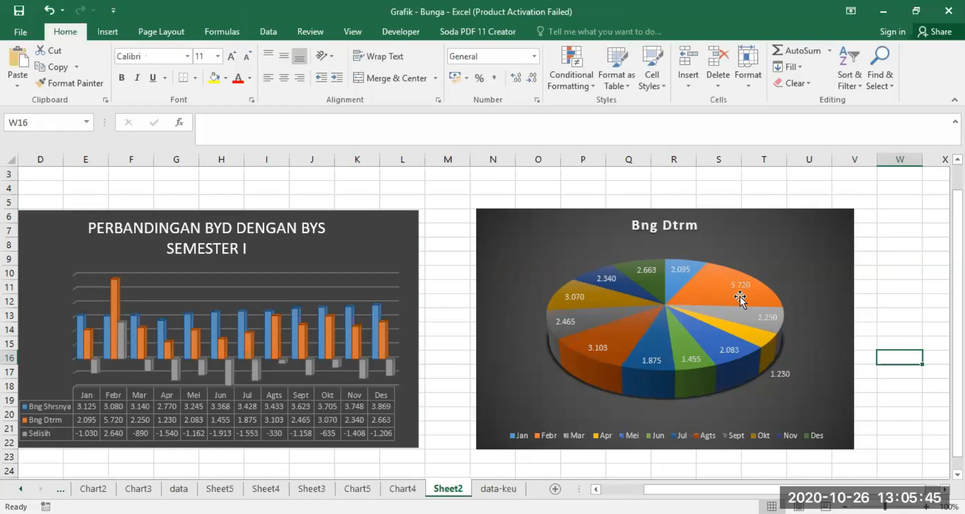
Step: Switch the 3-D pie chart's filter back to the Bng Shrsnya series and apply it
{"action": "mouse_move", "coordinate": [740, 296]}
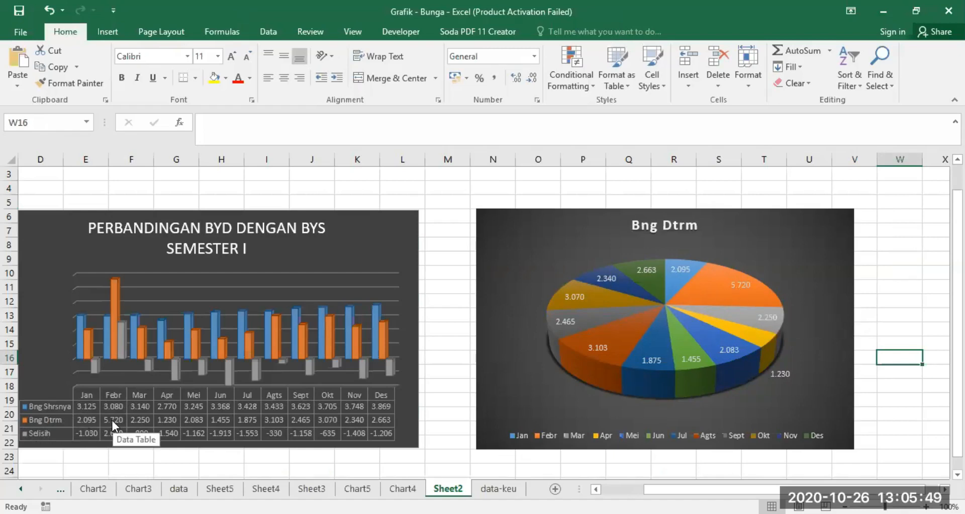
{"action": "left_click", "coordinate": [830, 258]}
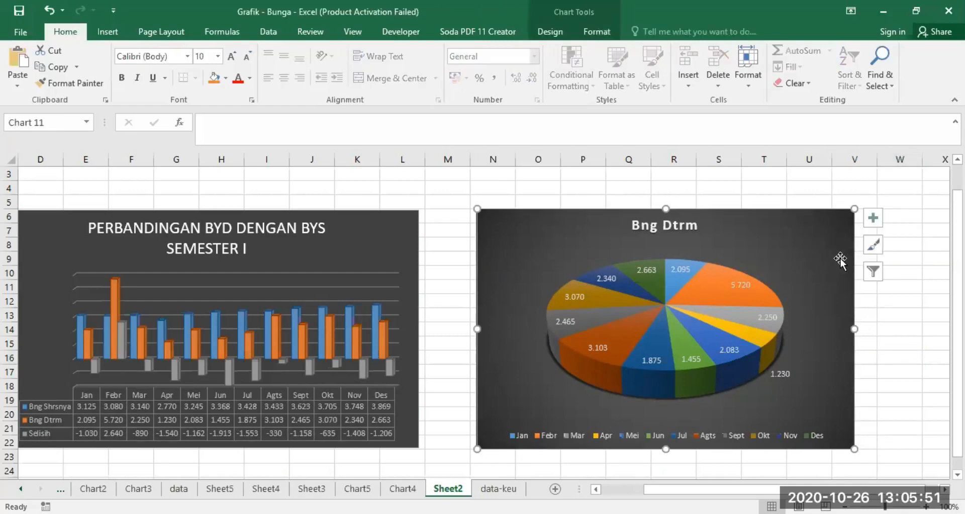
{"action": "left_click", "coordinate": [874, 272]}
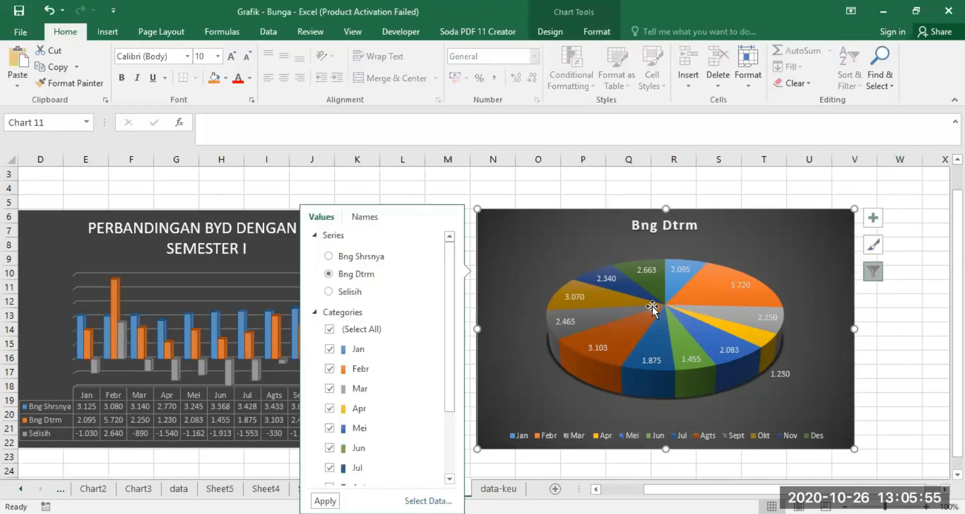
{"action": "left_click", "coordinate": [328, 256]}
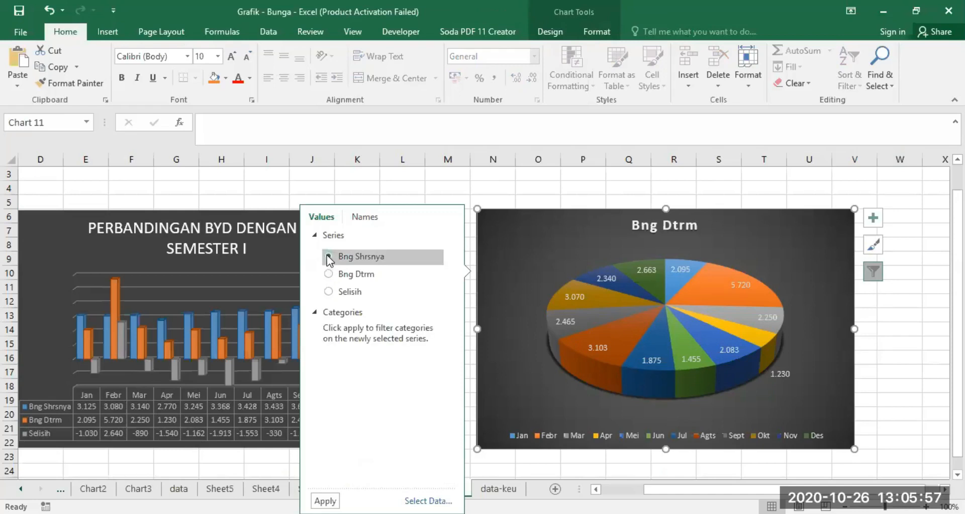
{"action": "left_click", "coordinate": [326, 500]}
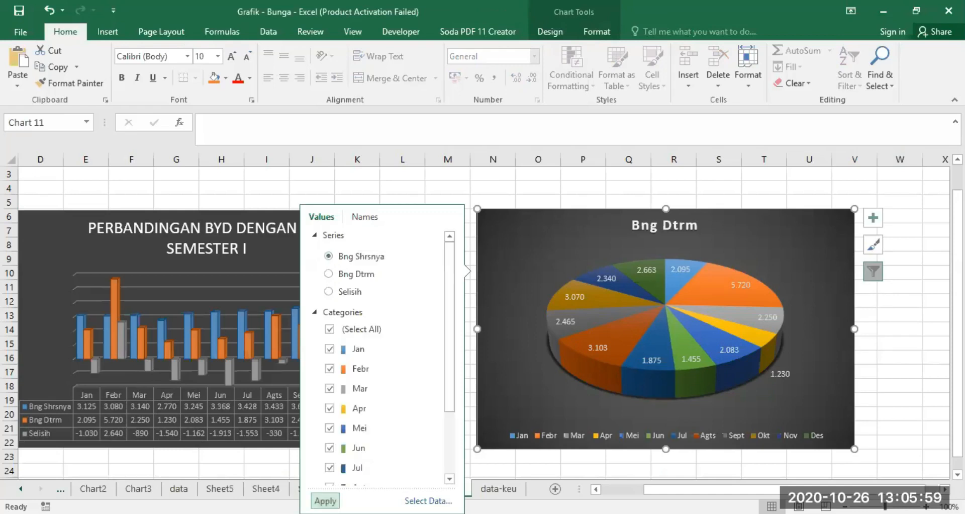
{"action": "left_click", "coordinate": [908, 354]}
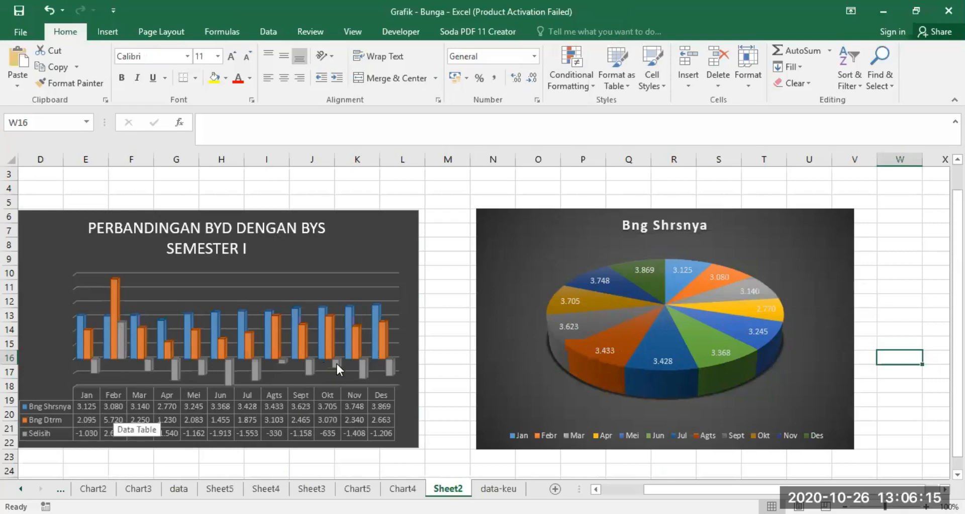
{"action": "left_click", "coordinate": [808, 264]}
{"action": "left_click", "coordinate": [873, 272]}
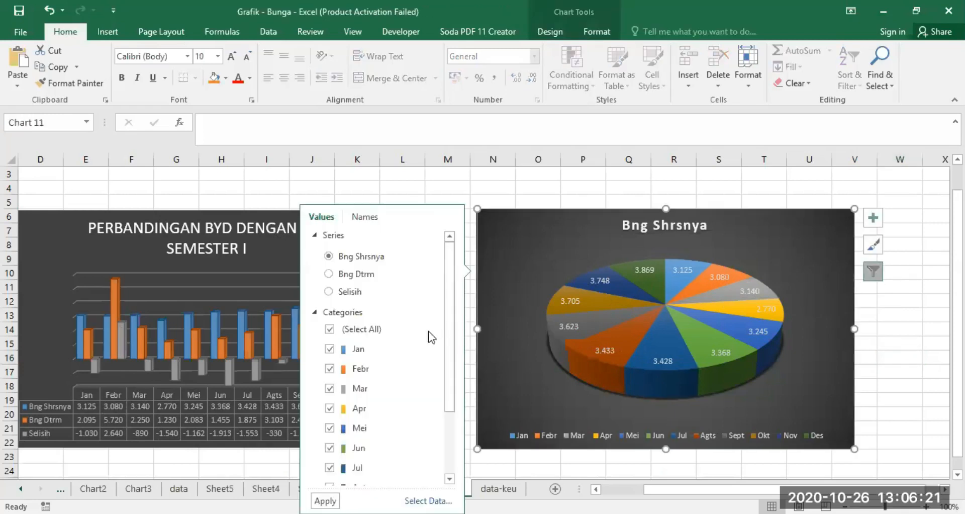
{"action": "mouse_move", "coordinate": [451, 292]}
{"action": "left_mouse_down"}
{"action": "mouse_move", "coordinate": [446, 384]}
{"action": "mouse_move", "coordinate": [457, 292]}
{"action": "left_mouse_up"}
{"action": "left_click", "coordinate": [909, 341]}
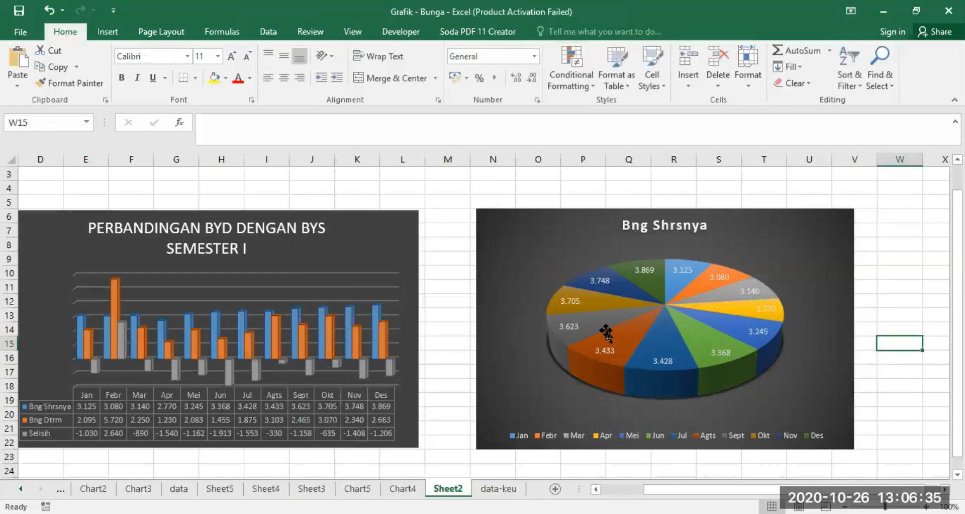
Step: Copy the whole Bng Shrsnya pie chart to the clipboard
{"action": "mouse_move", "coordinate": [606, 331]}
{"action": "mouse_move", "coordinate": [643, 347]}
{"action": "left_click", "coordinate": [596, 488]}
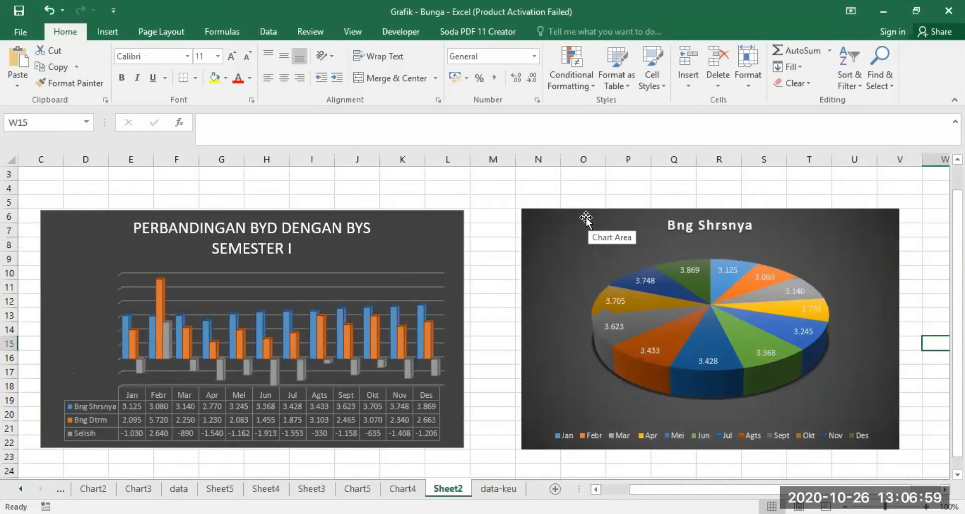
{"action": "left_click", "coordinate": [586, 219]}
{"action": "right_click", "coordinate": [586, 216]}
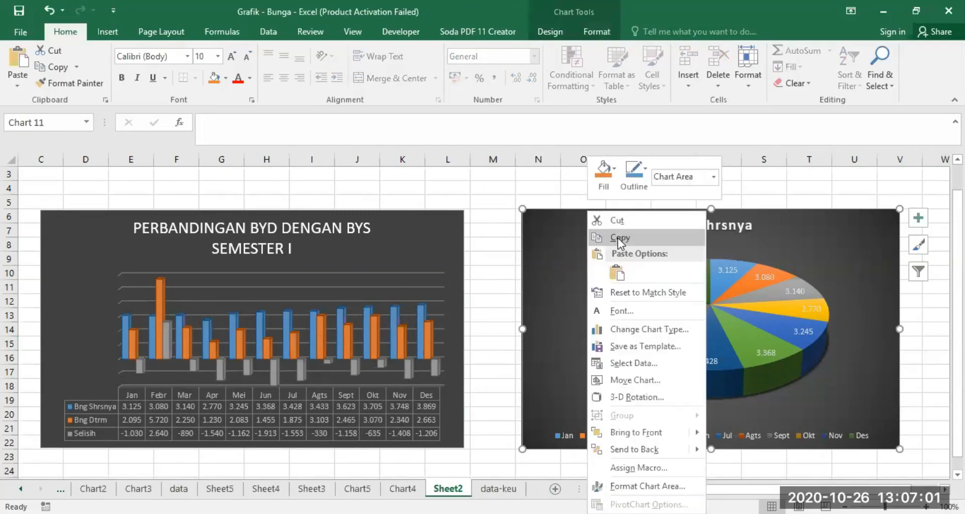
{"action": "left_click", "coordinate": [617, 238]}
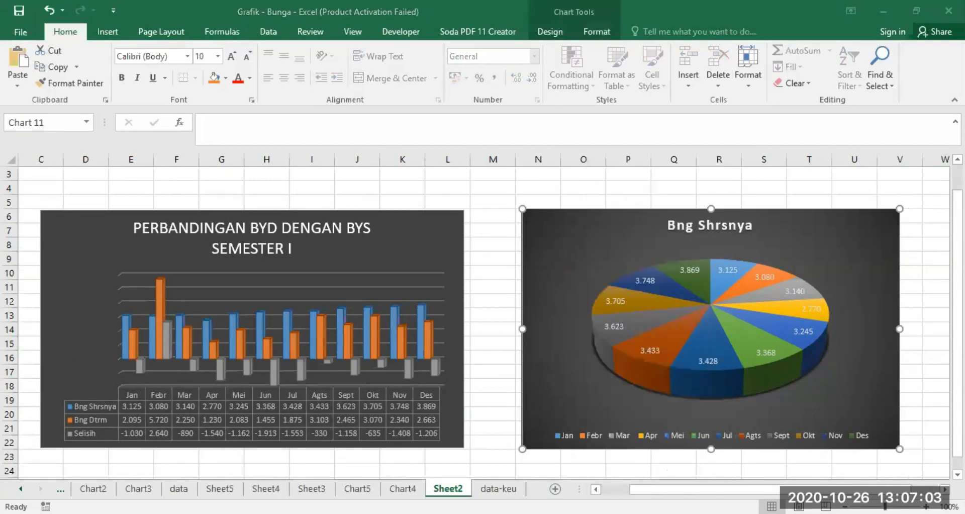